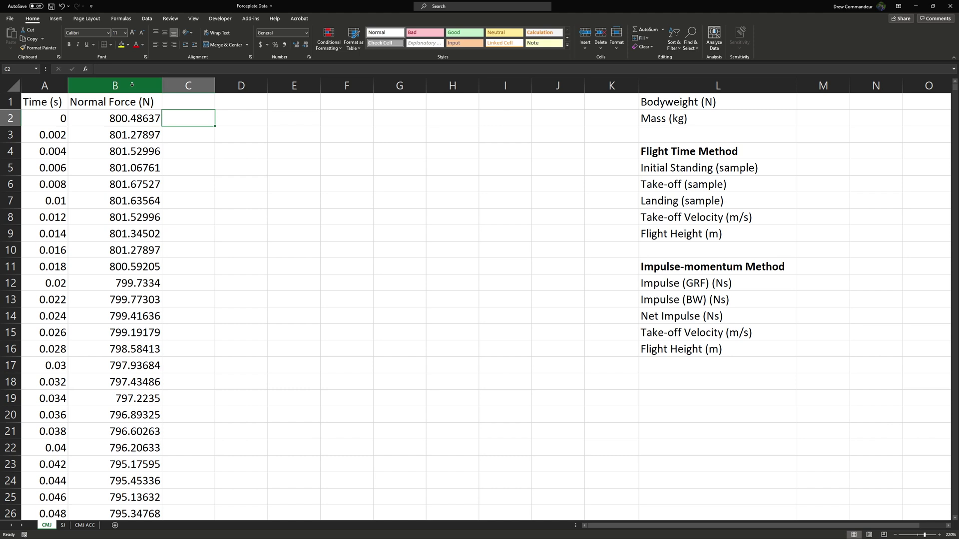
- Chart the Normal Force (N) data in column B and move the chart into the empty area beside the data
left_click(131, 86)
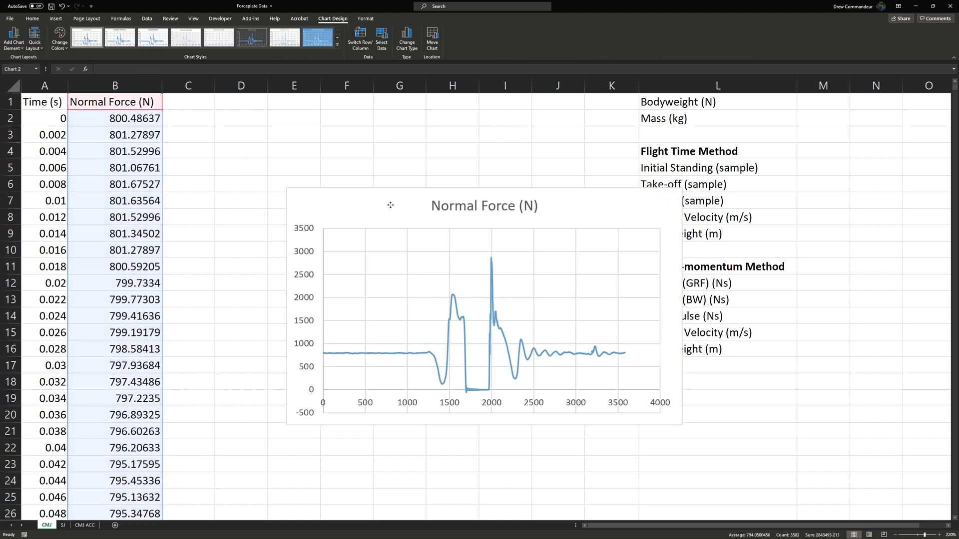
key("alt+F1")
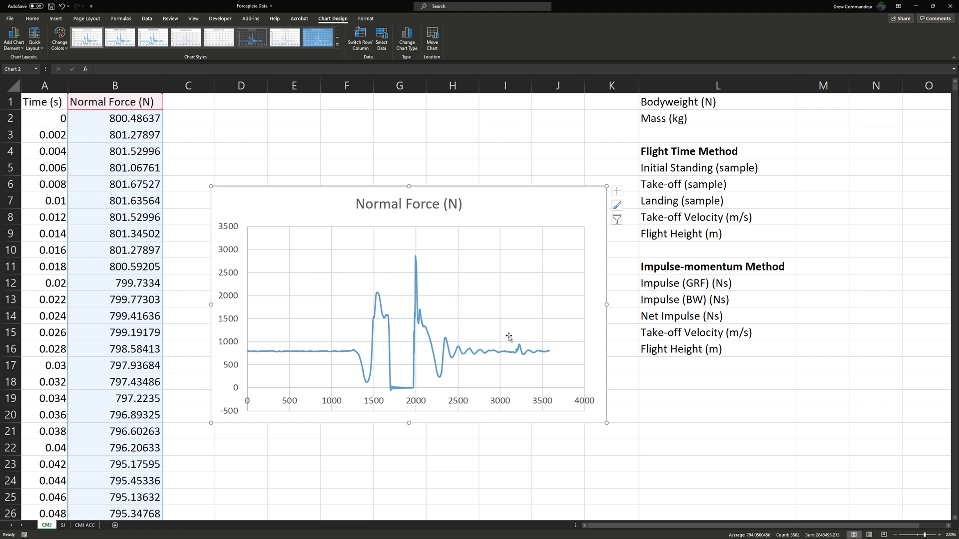
left_click_drag(317, 291, 340, 169)
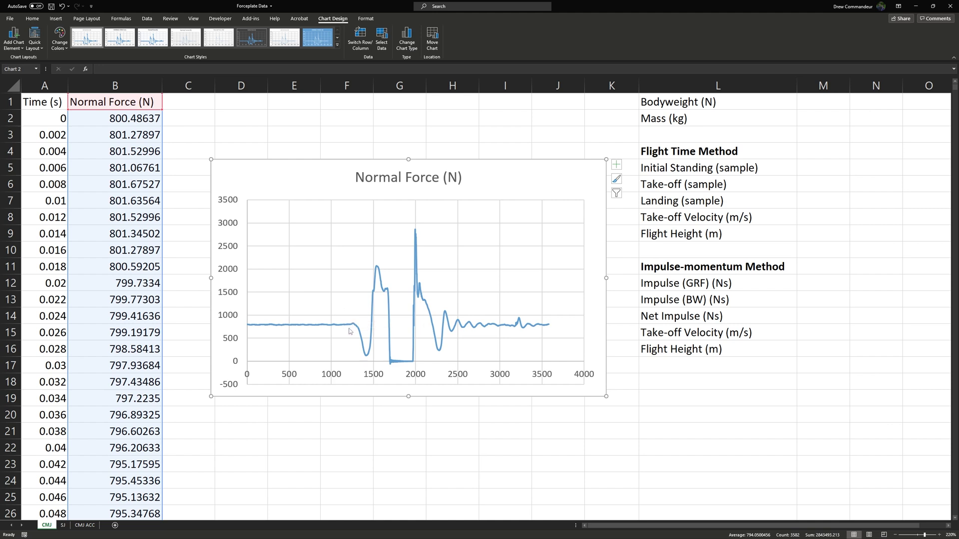
- Find a steady standing point on the force curve and enter 1100 as the Initial Standing sample in M5
mouse_move(350, 327)
left_click(345, 327)
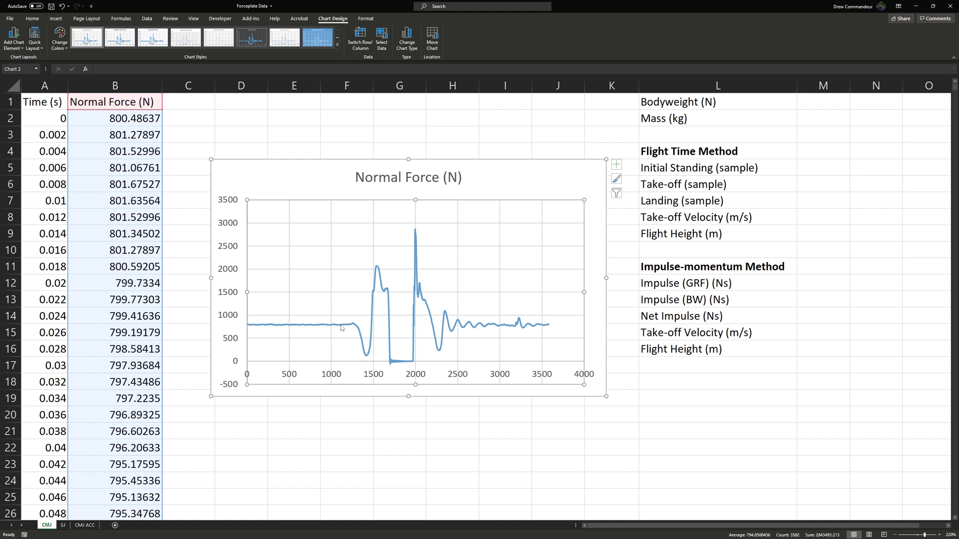
mouse_move(342, 328)
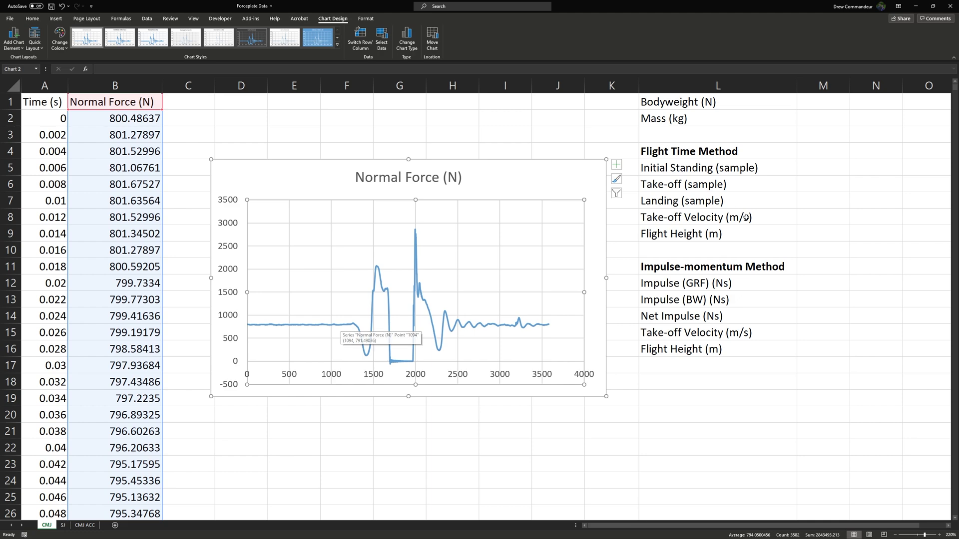
left_click(778, 169)
left_click(810, 167)
type("1100")
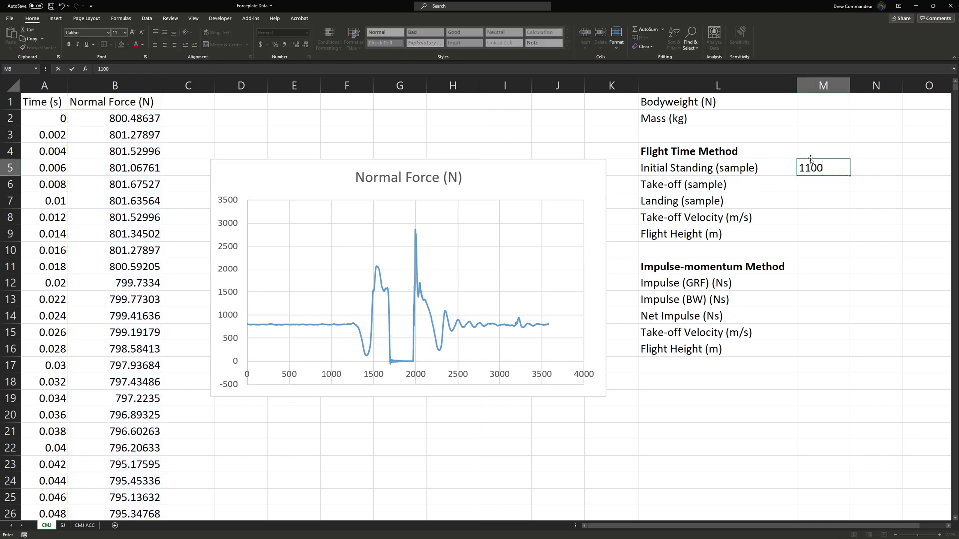
key("Return")
- Locate take-off and landing on the force curve and enter samples 1702 in M6 and 1960 in M7
left_click_drag(326, 173, 274, 157)
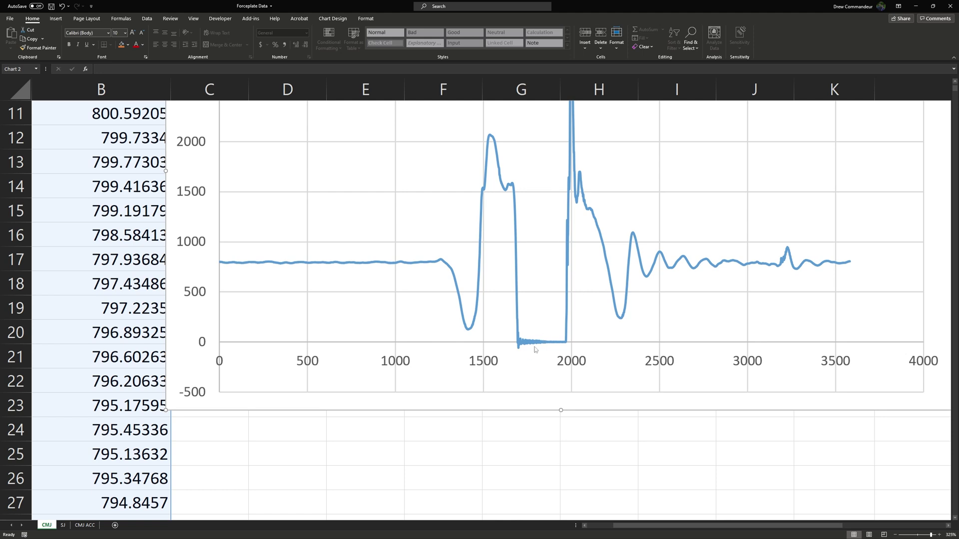
mouse_move(518, 346)
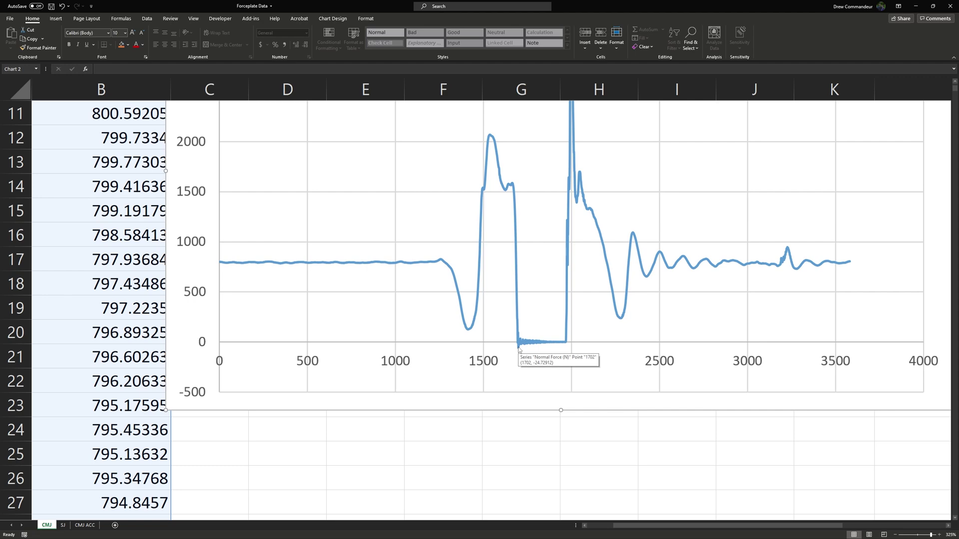
mouse_move(568, 343)
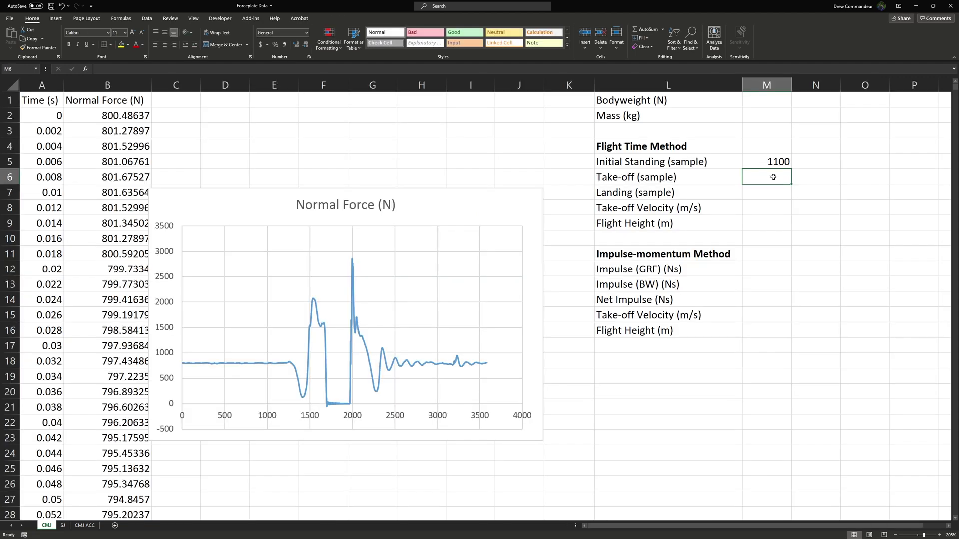
type("1702")
key("Return")
type("1960")
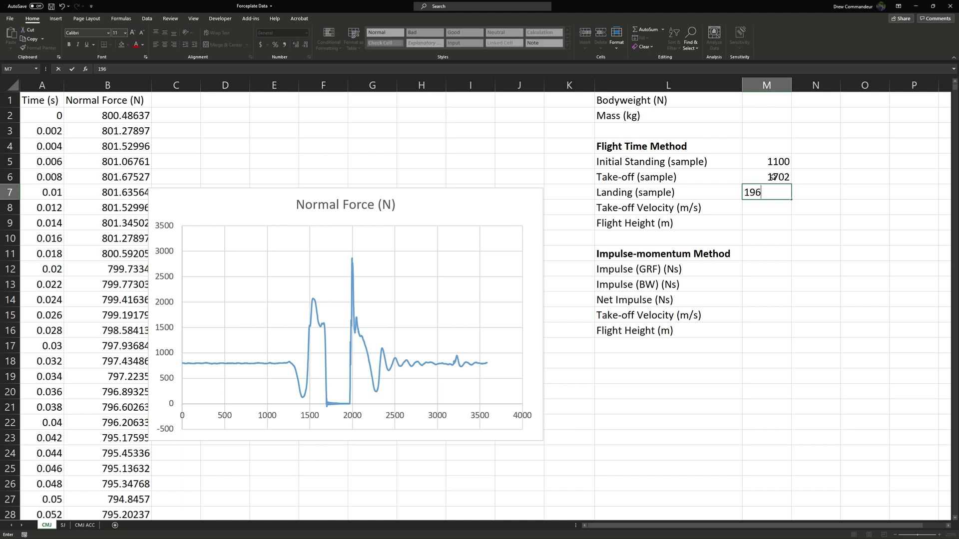
key("Return")
- Remove the force chart and create a Cropped Data column in C, filled from C2 with =B1100:B1702
left_click_drag(281, 364, 308, 356)
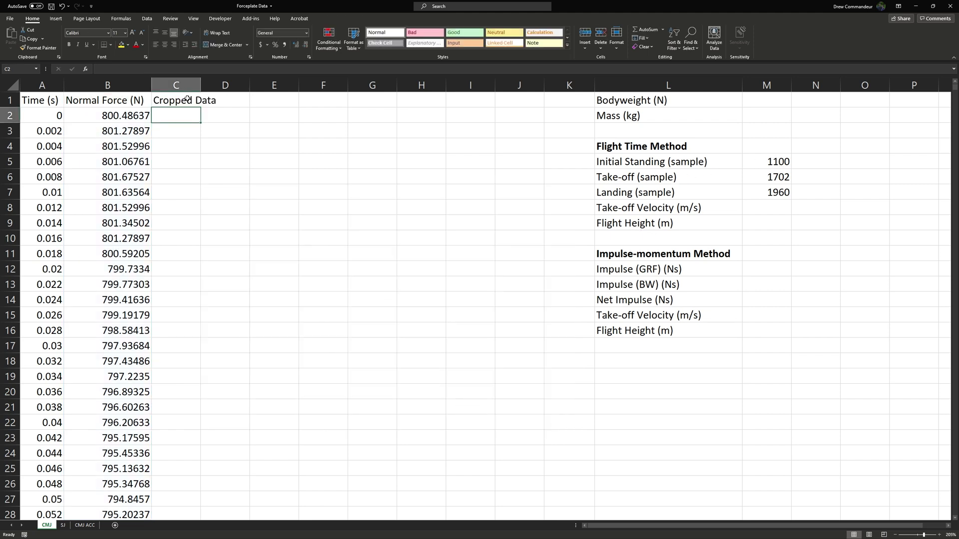
type("=")
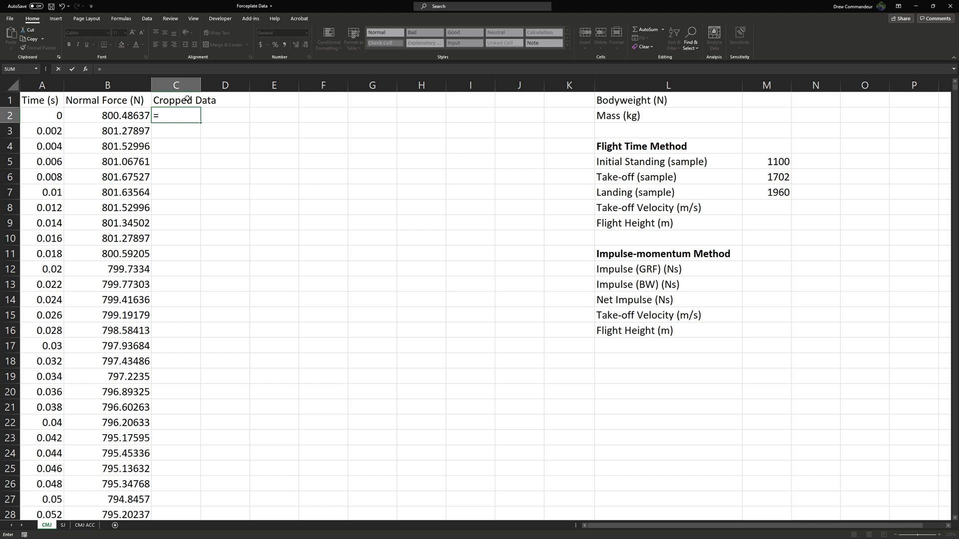
type("B11")
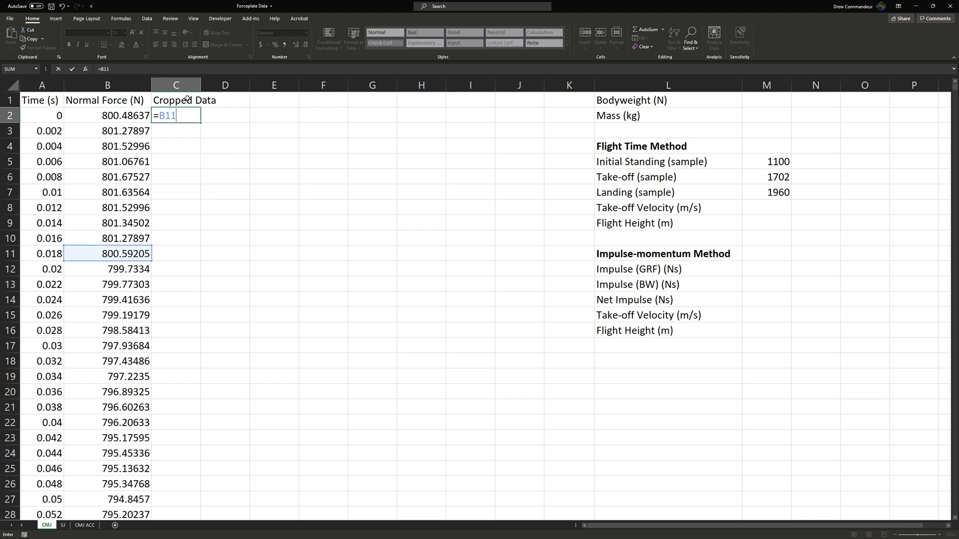
type("00:B")
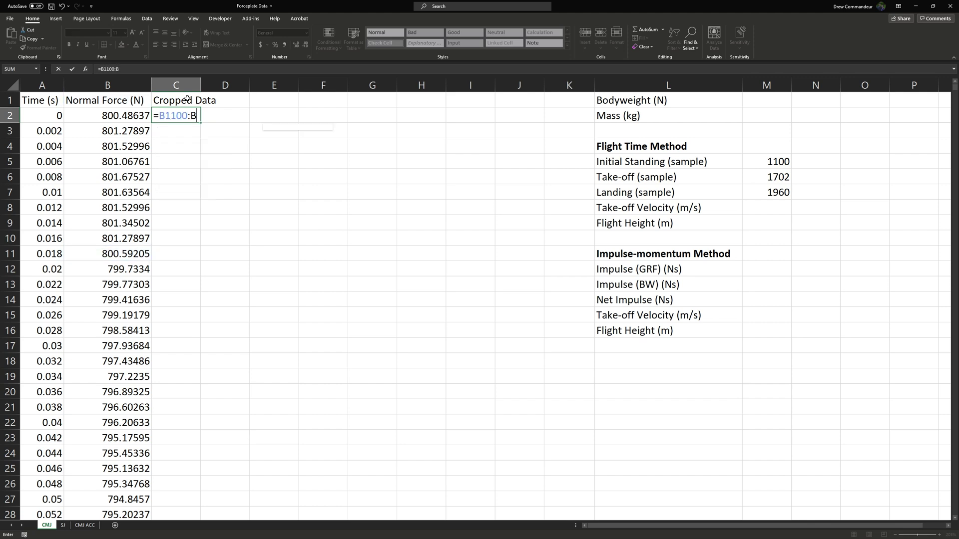
type("1702")
key("Return")
- Check the Cropped Data column in a temporary scatter chart with smooth lines, and delete the chart
key("ctrl+Down")
key("ctrl+shift+Up")
left_click(56, 18)
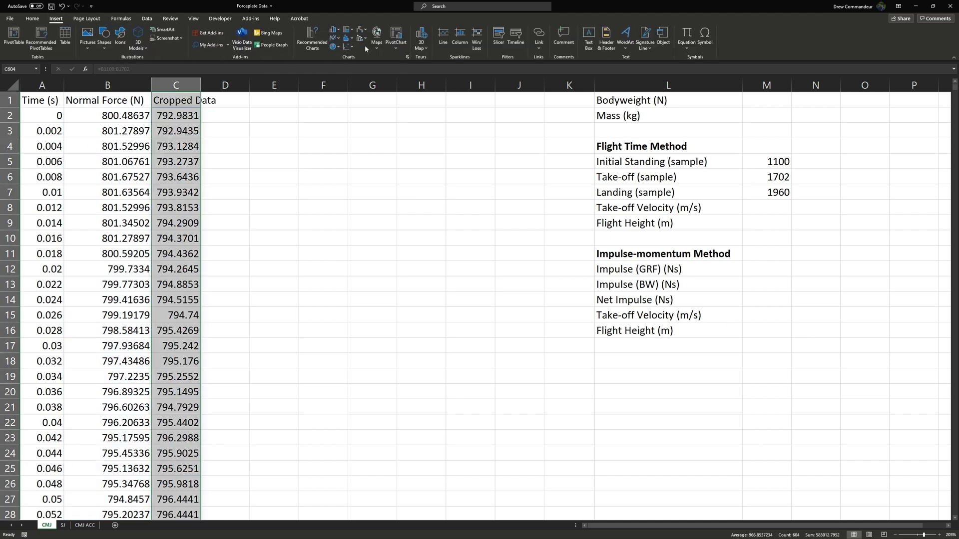
left_click(349, 47)
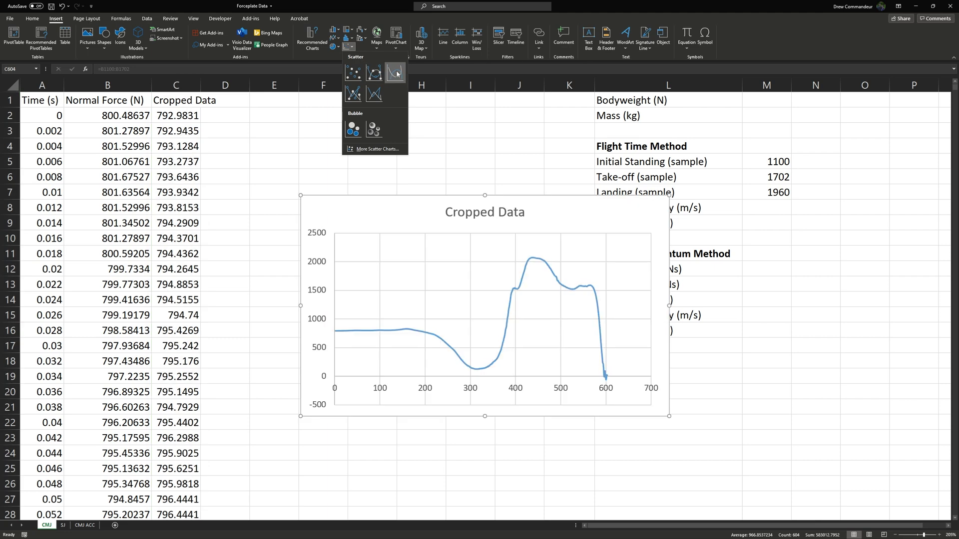
left_click(397, 74)
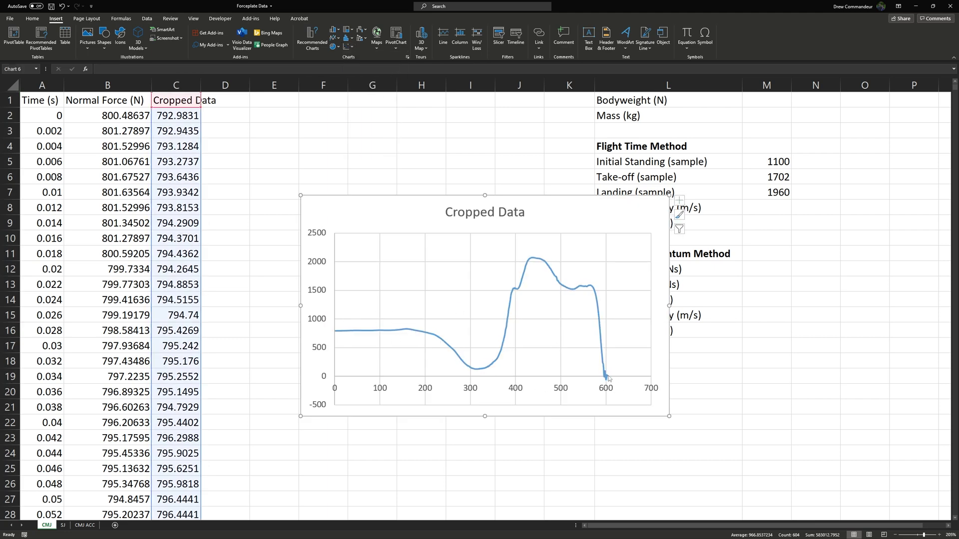
key("Delete")
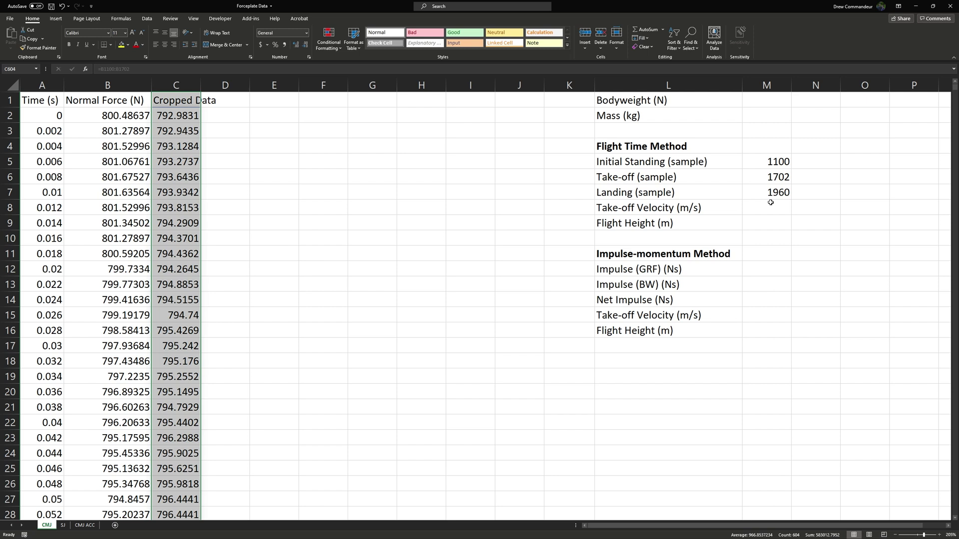
- Calculate the number of flight samples in N6 with =M7-M6
left_click(748, 205)
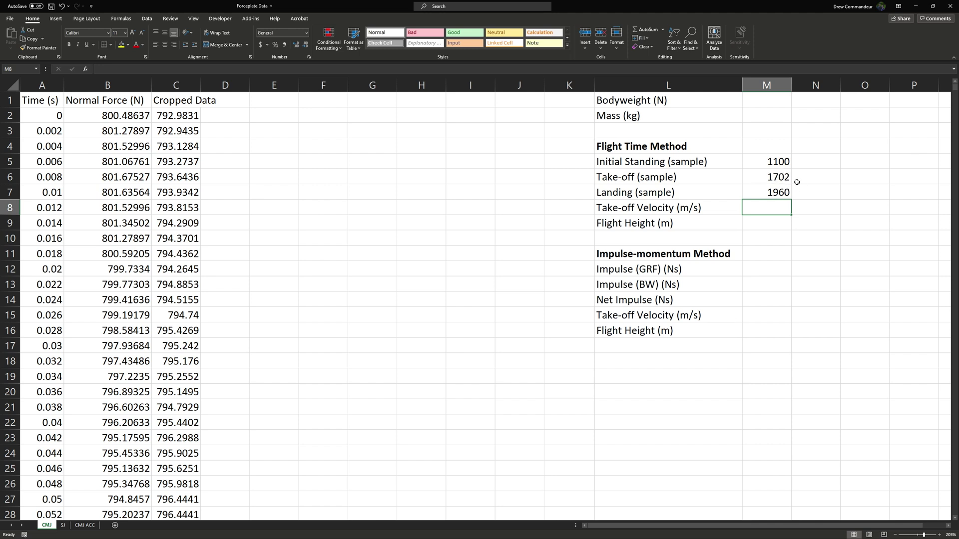
left_click(828, 176)
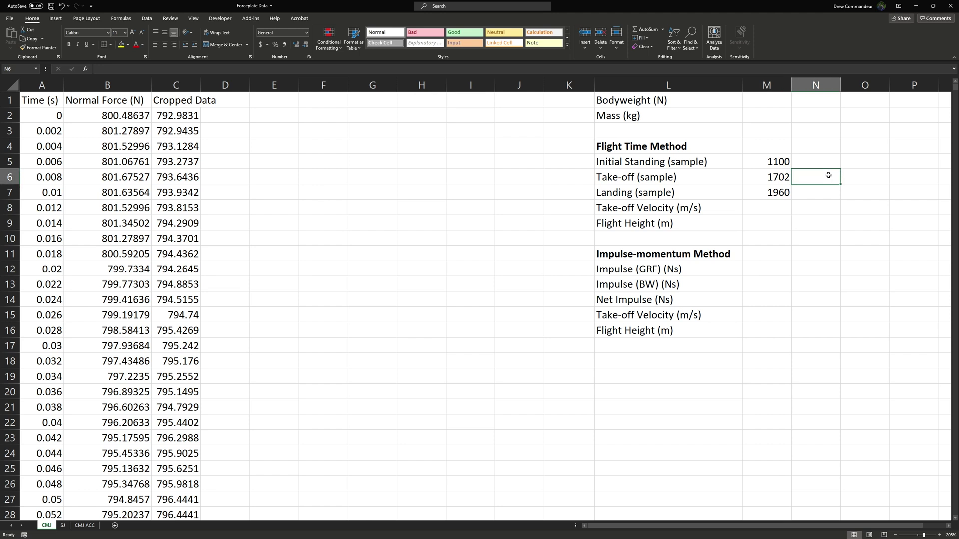
type("=")
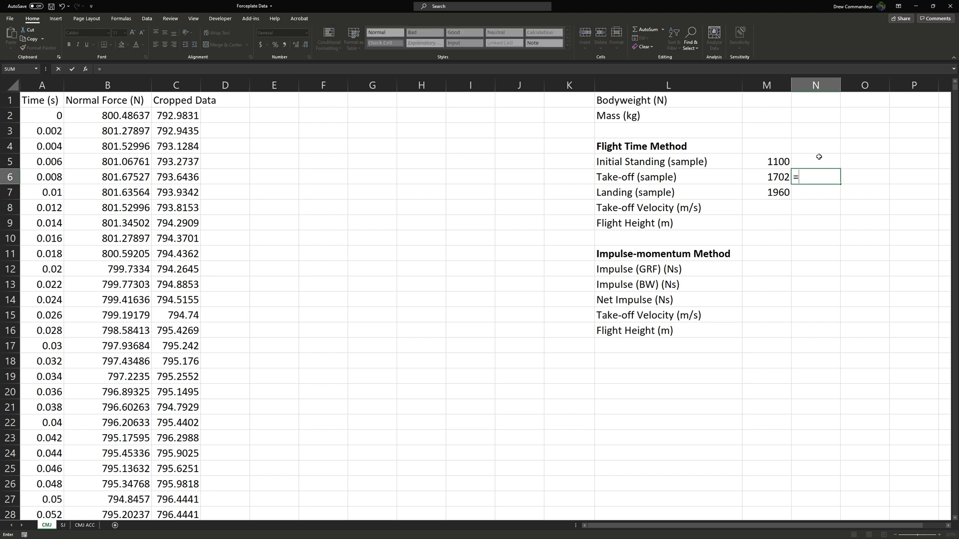
key("Left")
key("Down")
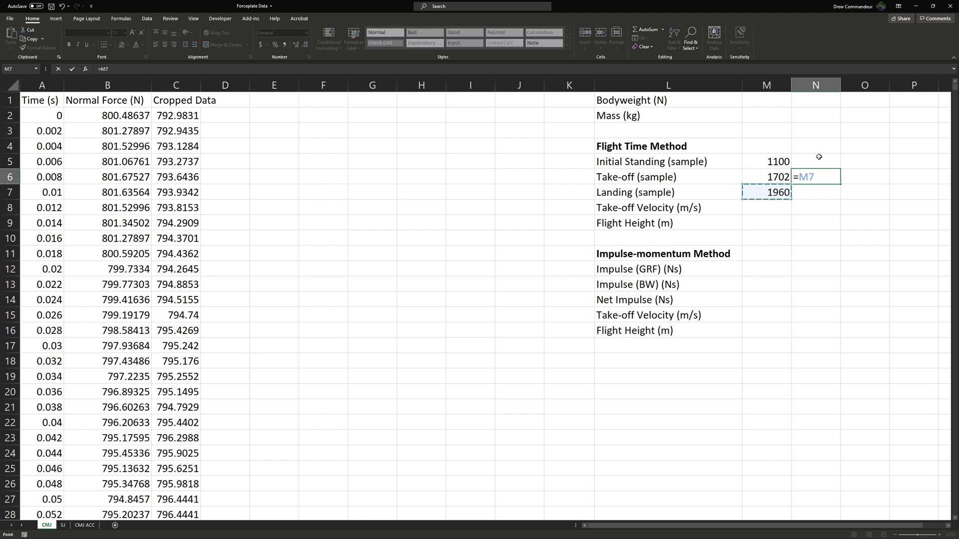
type("-")
key("Up")
key("Left")
key("Down")
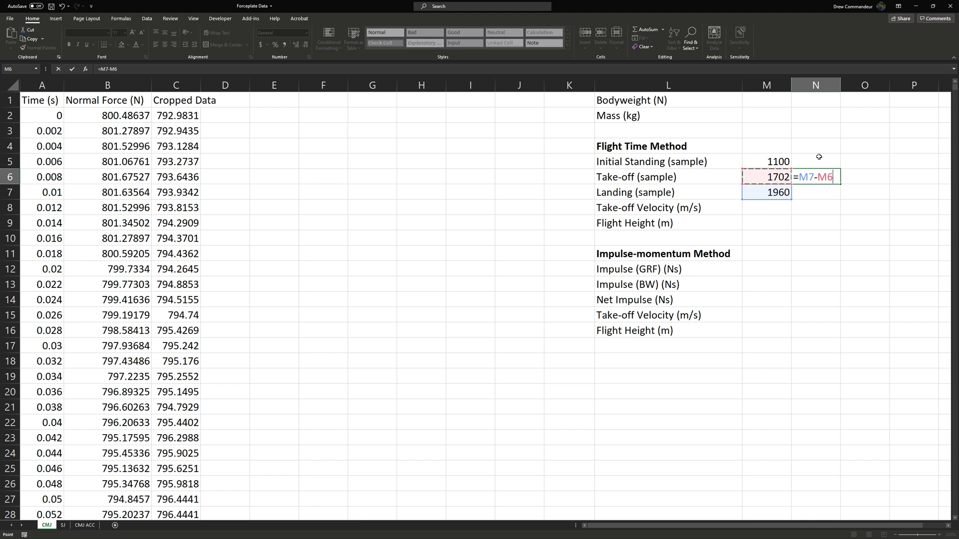
key("Return")
key("Up")
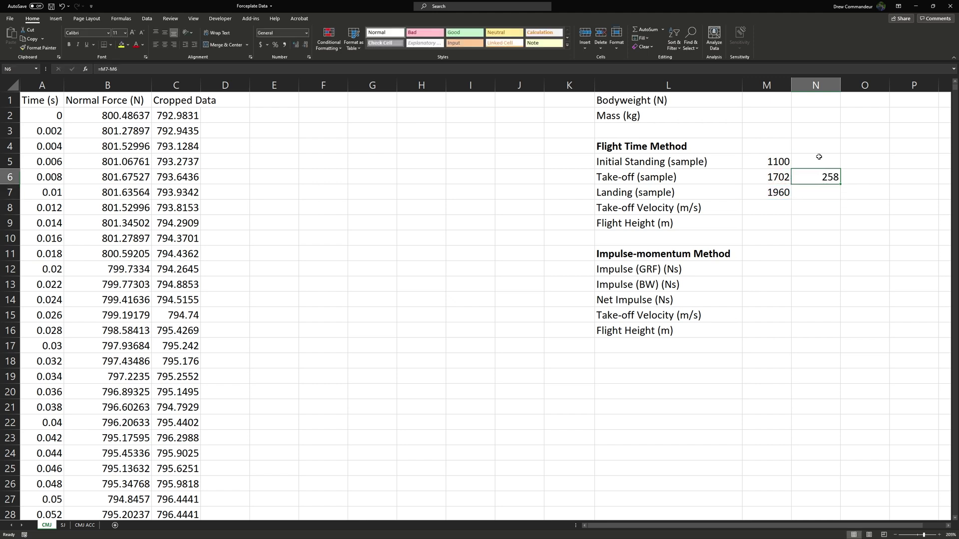
- Work out the sampling rate in E3 with =1/A3 and clear the cell again
left_click(93, 88)
right_click(93, 89)
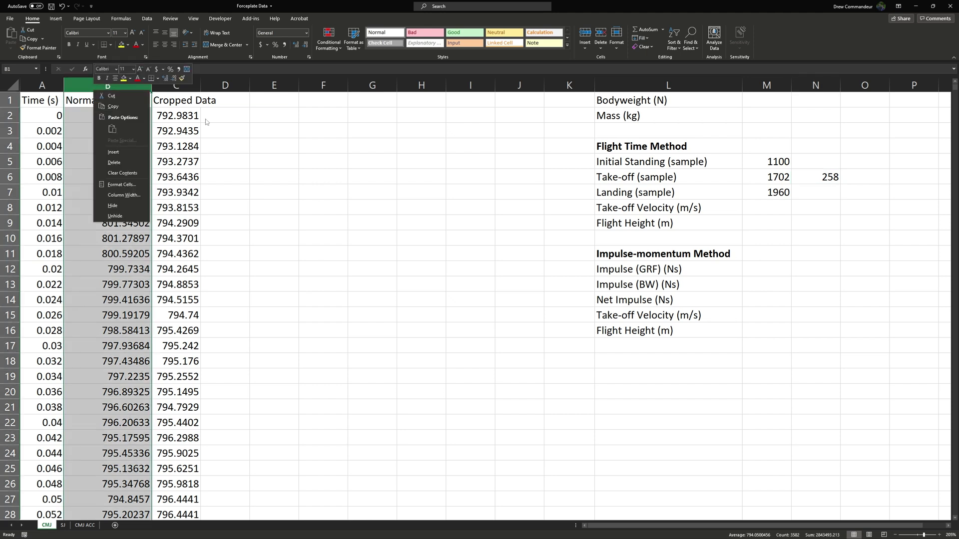
key("Escape")
left_click(33, 132)
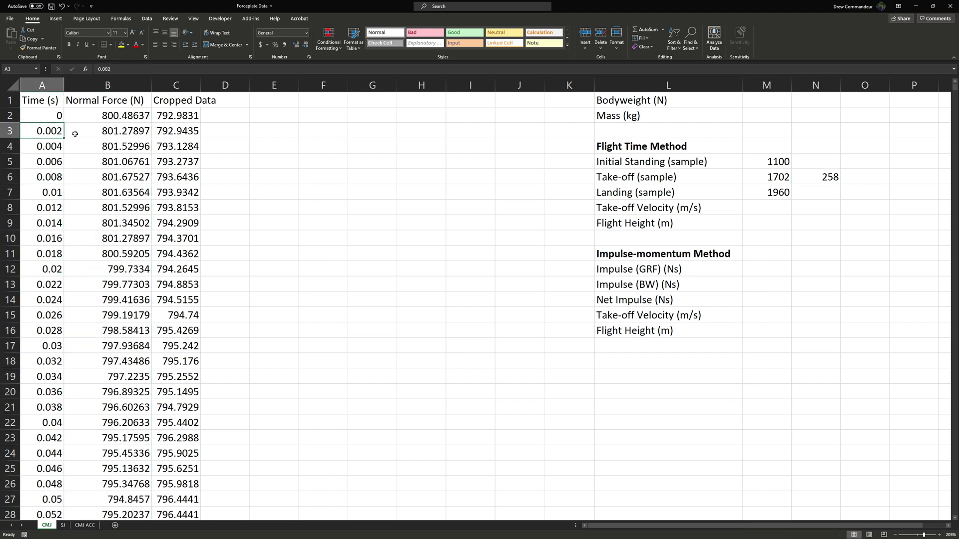
left_click(253, 129)
type("=")
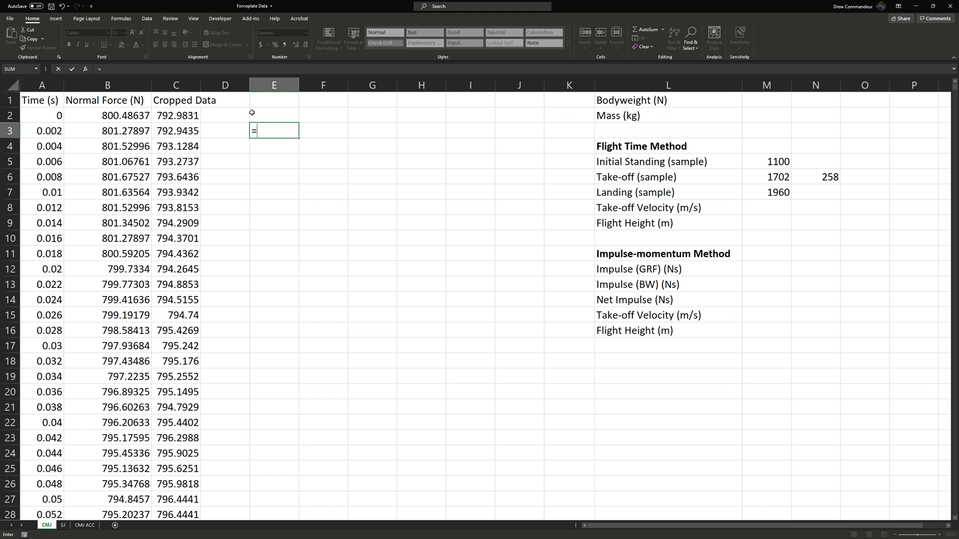
type("1/")
left_click(39, 131)
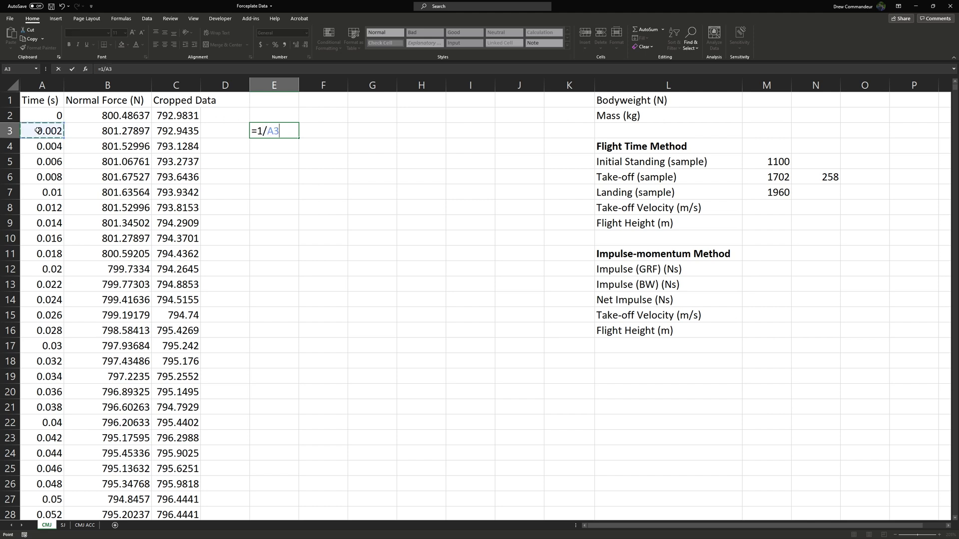
key("Return")
key("Up")
key("Delete")
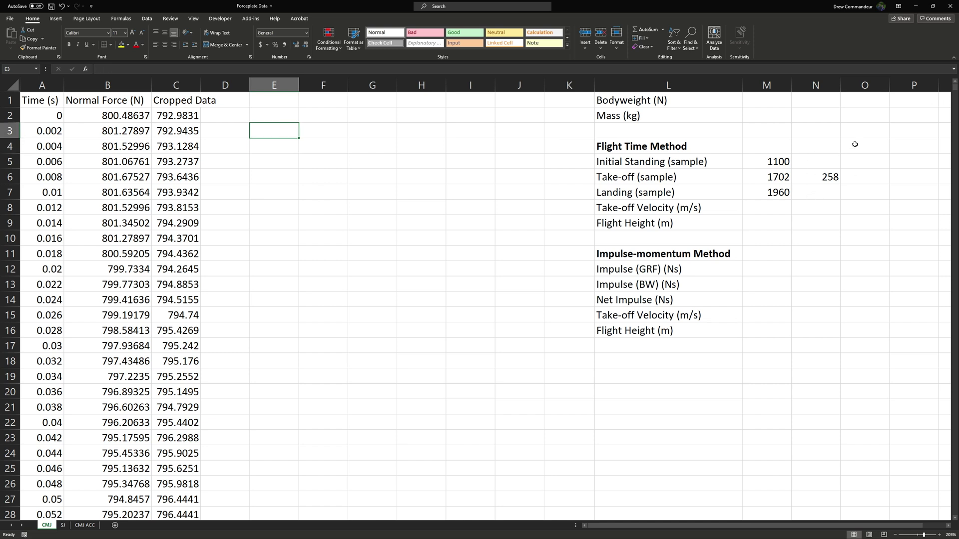
- Convert the flight samples to flight time in seconds in N7 with =N6/500
left_click(832, 190)
type("=")
key("Up")
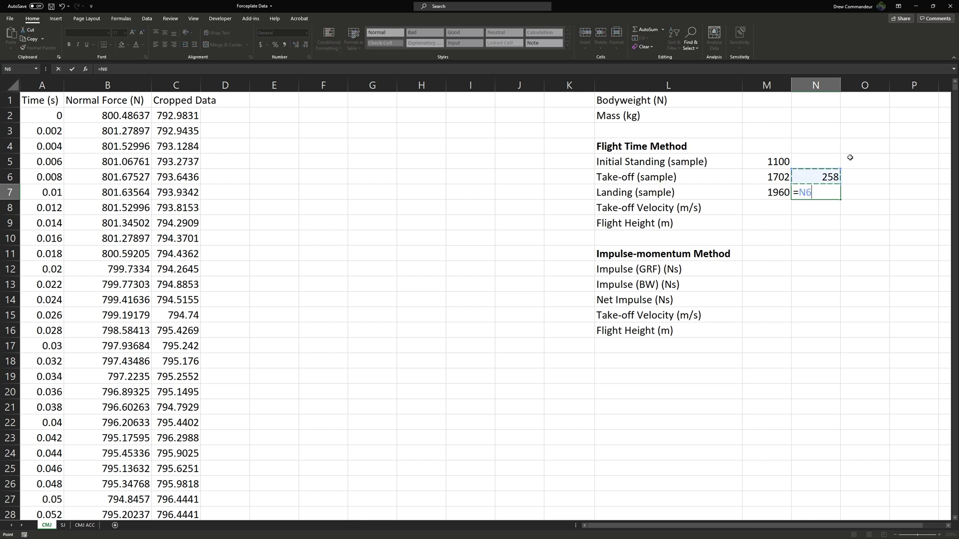
type("/500")
key("ctrl+Return")
key("Return")
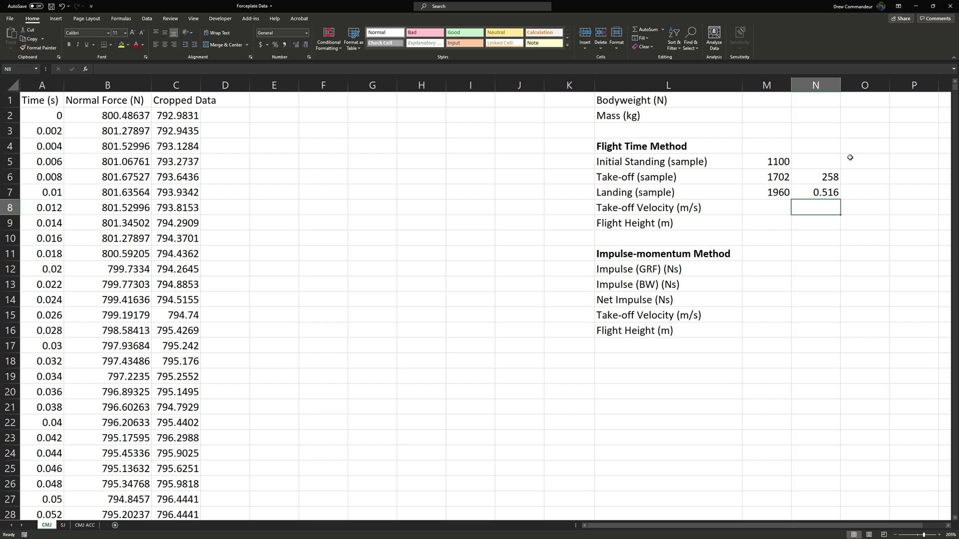
- Calculate the flight-time take-off velocity in M8 with =(9.81*N7)/2
key("Left")
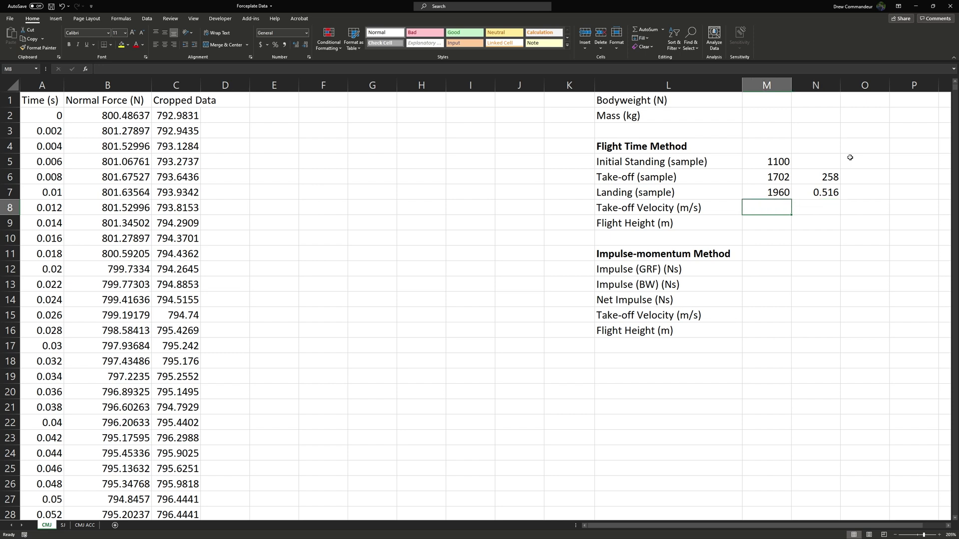
type("=9.81*")
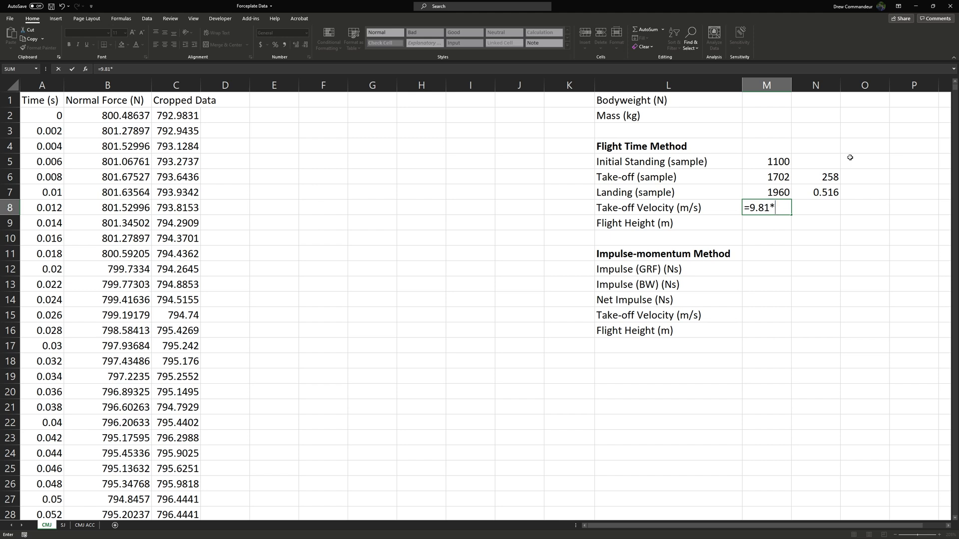
type("0.516")
key("BackSpace")
key("BackSpace")
key("BackSpace")
key("BackSpace")
key("BackSpace")
left_click(809, 187)
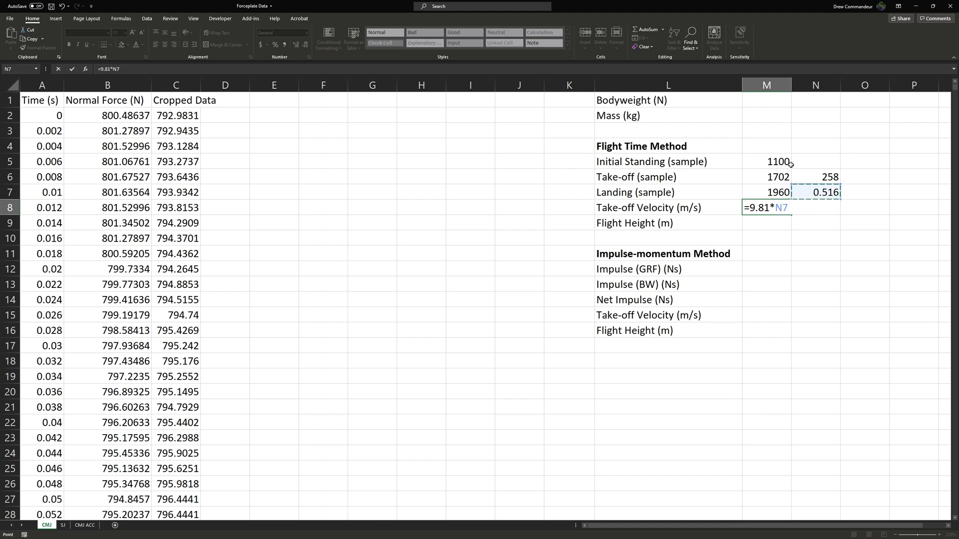
left_click(101, 70)
type("(")
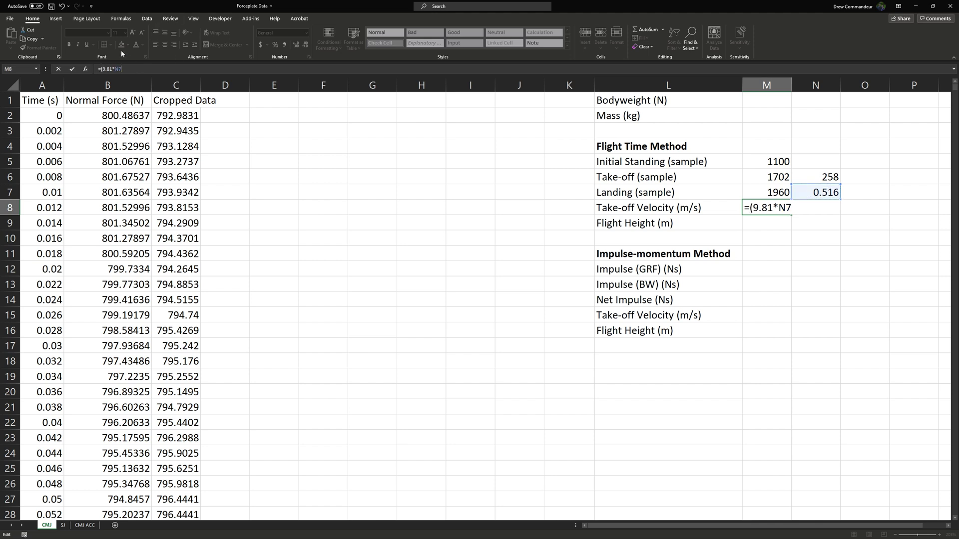
type("2")
key("Return")
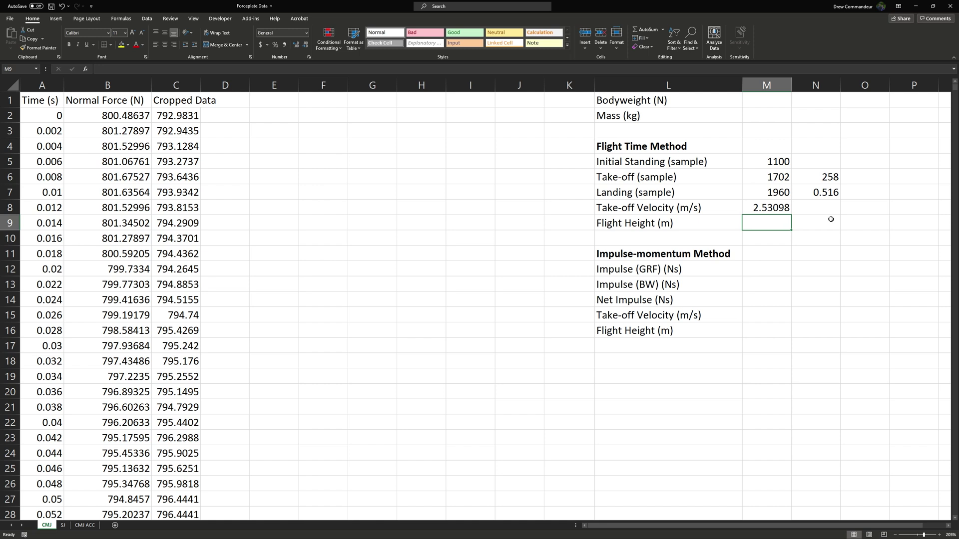
- Calculate the flight-time method's flight height in M9 as M8 squared divided by the product of 2 and 9.81
type("=(")
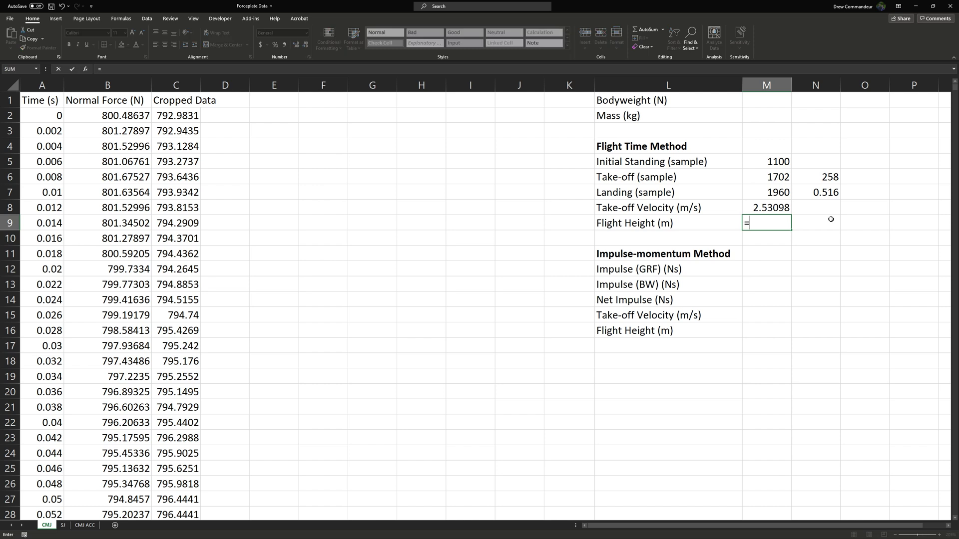
left_click(759, 209)
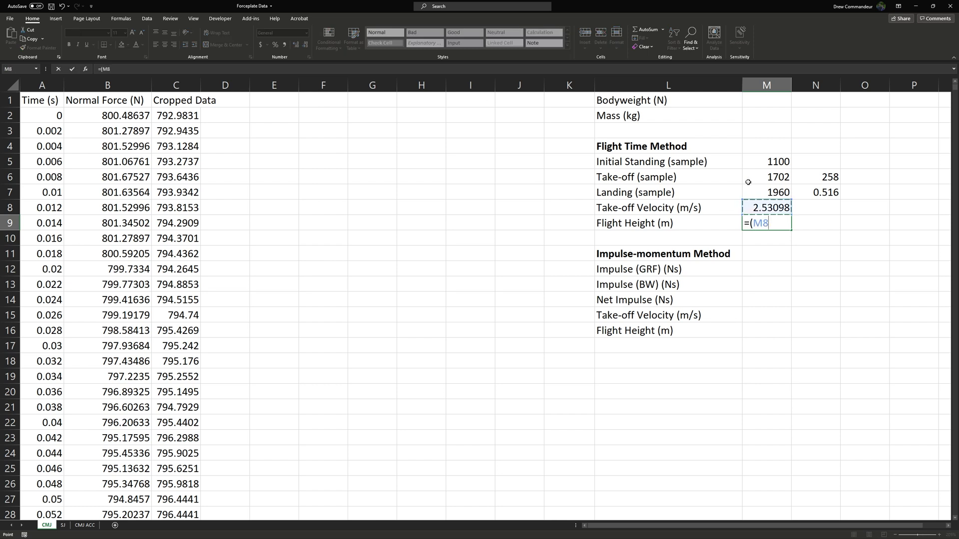
type("^2)/2*9.81")
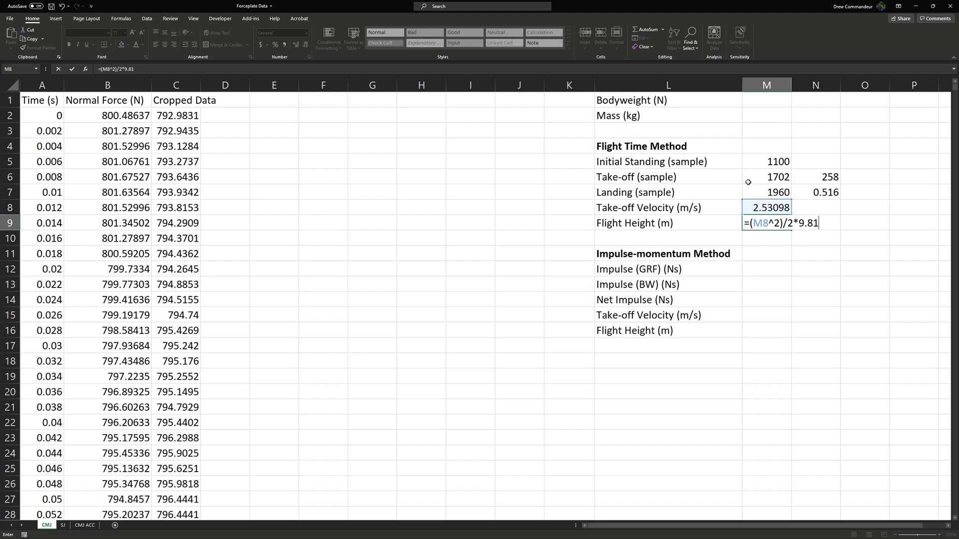
key("Return")
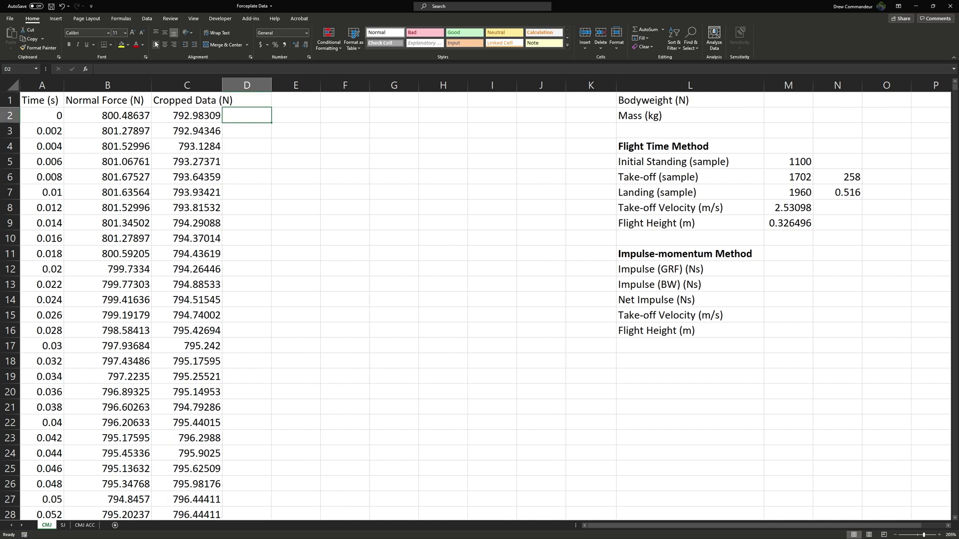
- Fit column C to its contents, and calculate each sample's impulse in column D by filling =C2*(1/500) down from D2
double_click(222, 85)
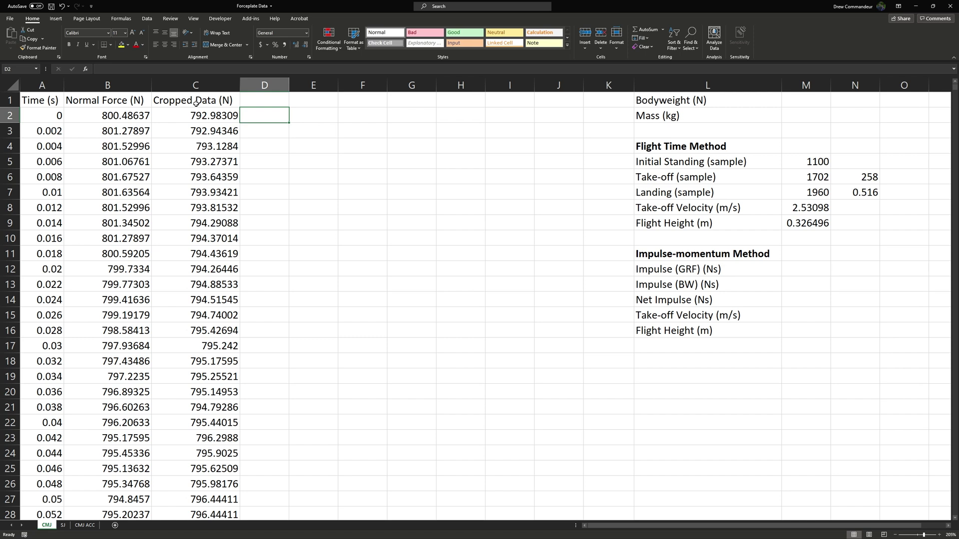
type("=")
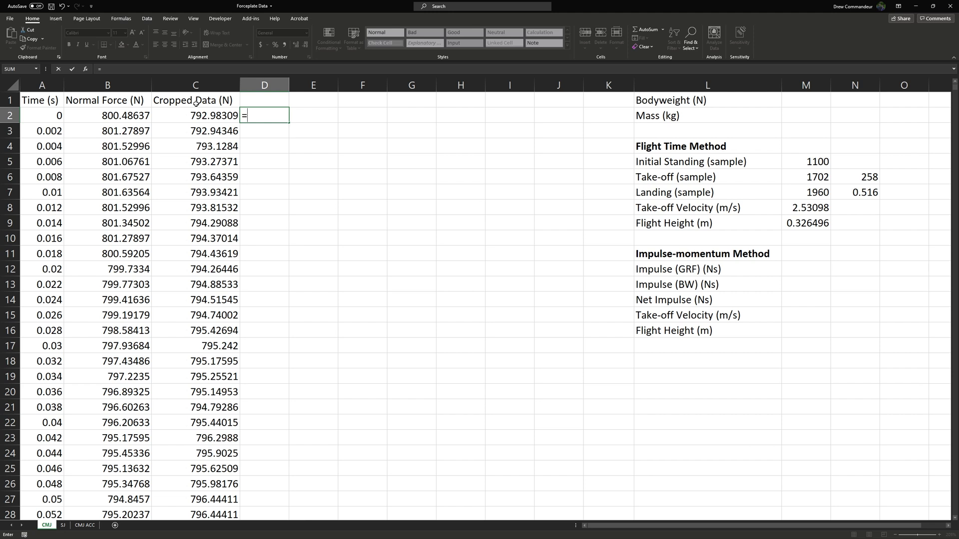
key("Left")
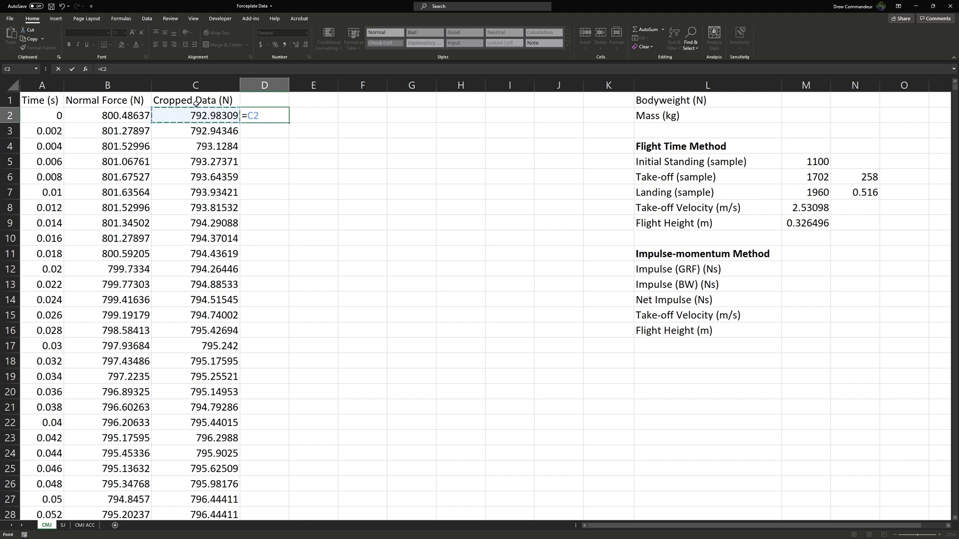
type("*(1/500)")
key("Return")
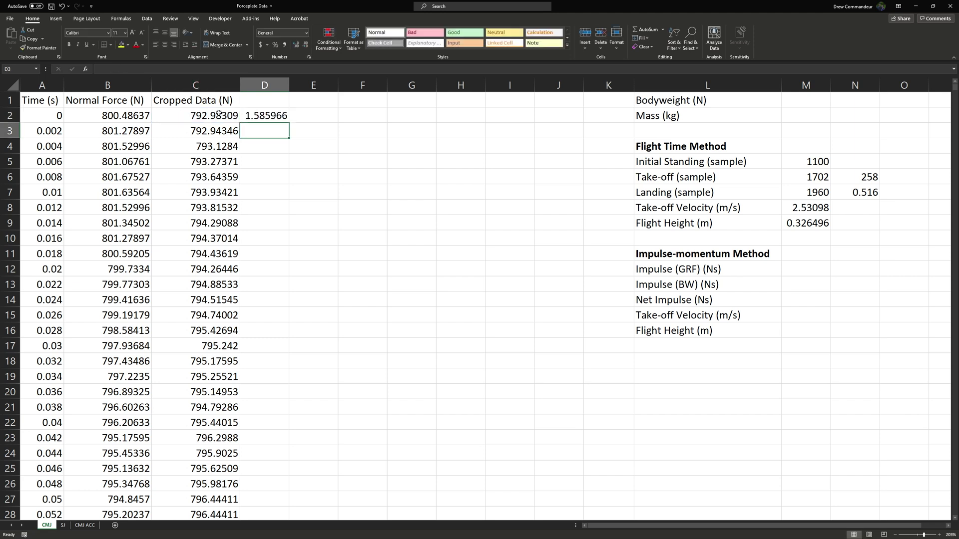
left_click(258, 114)
double_click(290, 122)
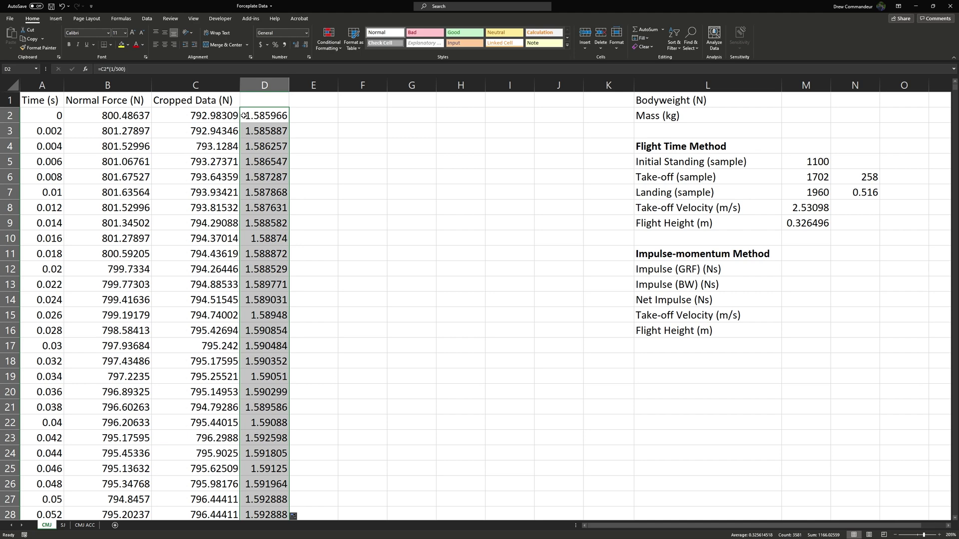
- Clear the surplus impulse formulas below the last cropped sample, in D605:D3582
key("ctrl+shift+Down")
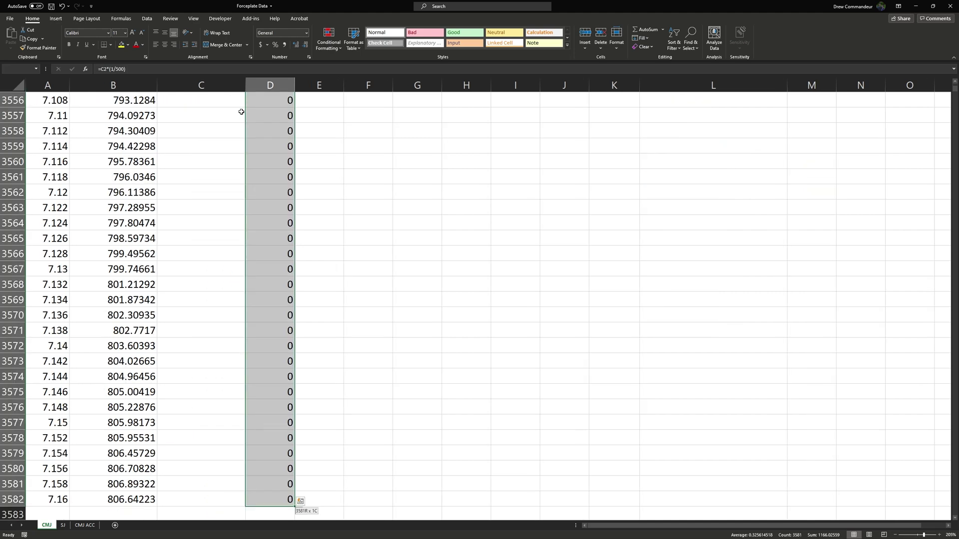
left_click(268, 504)
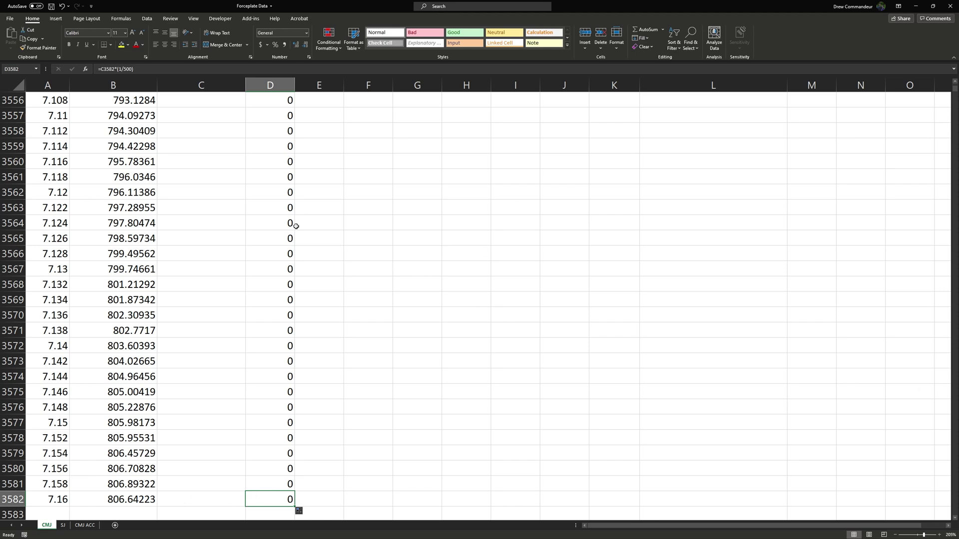
left_click_drag(955, 88, 953, 83)
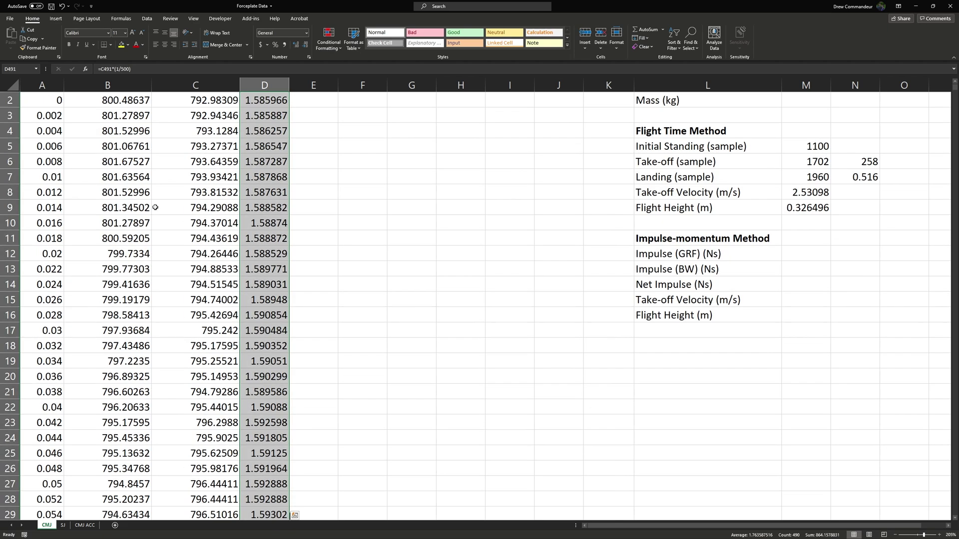
left_click(156, 208)
scroll(184, 144, "up", 1)
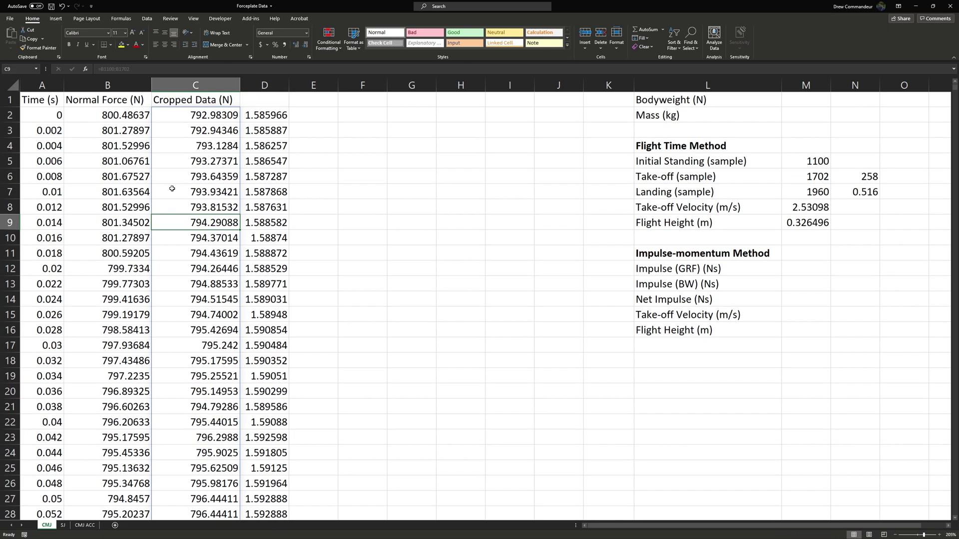
left_click(188, 115)
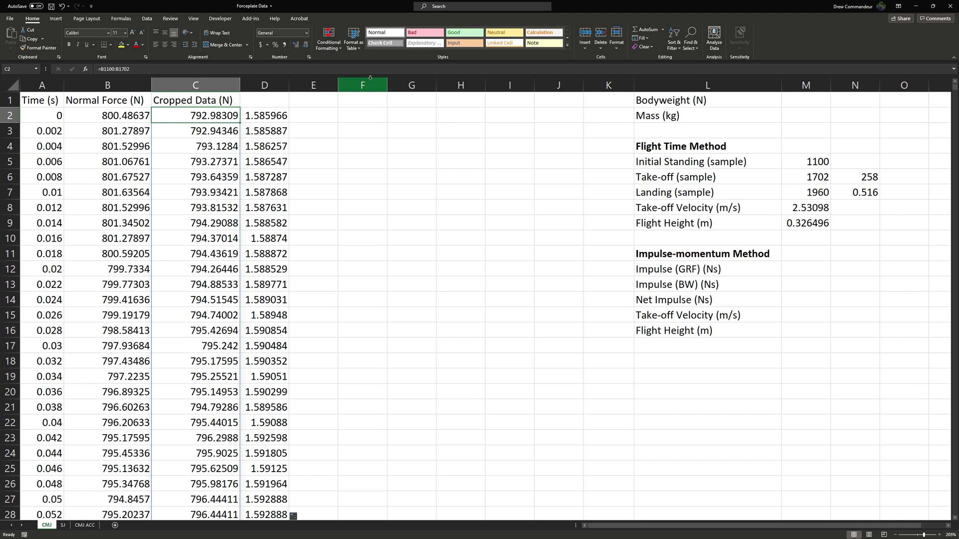
key("ctrl+shift+Down")
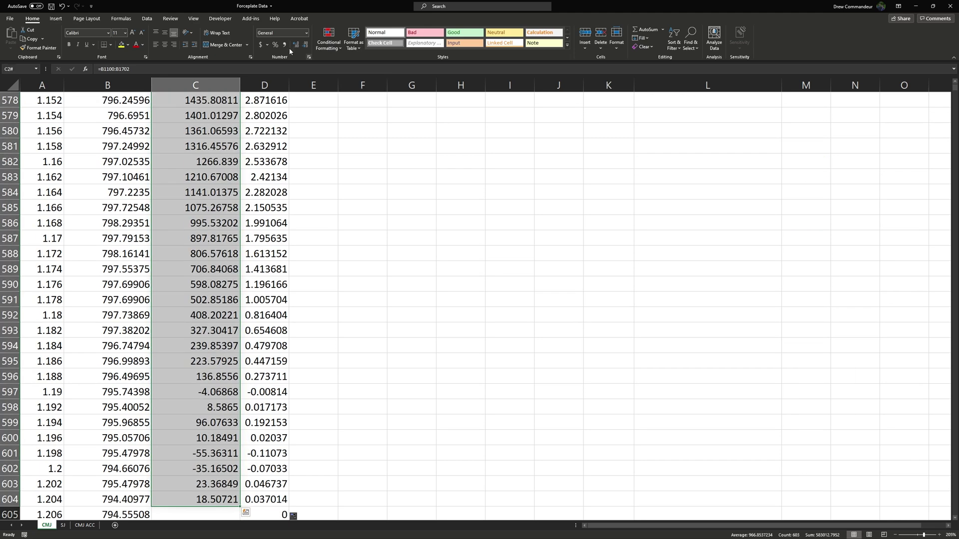
scroll(327, 331, "down", 9)
scroll(317, 321, "up", 4)
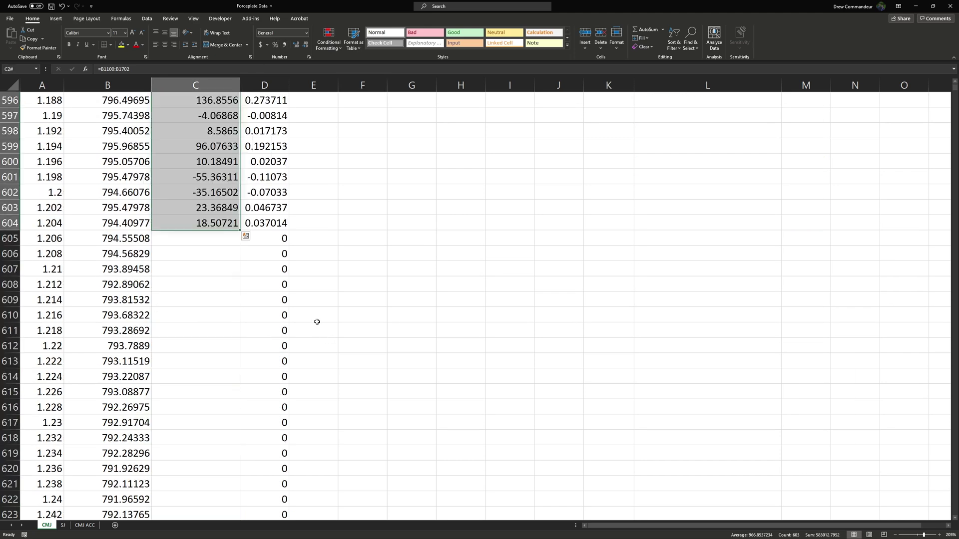
left_click(273, 283)
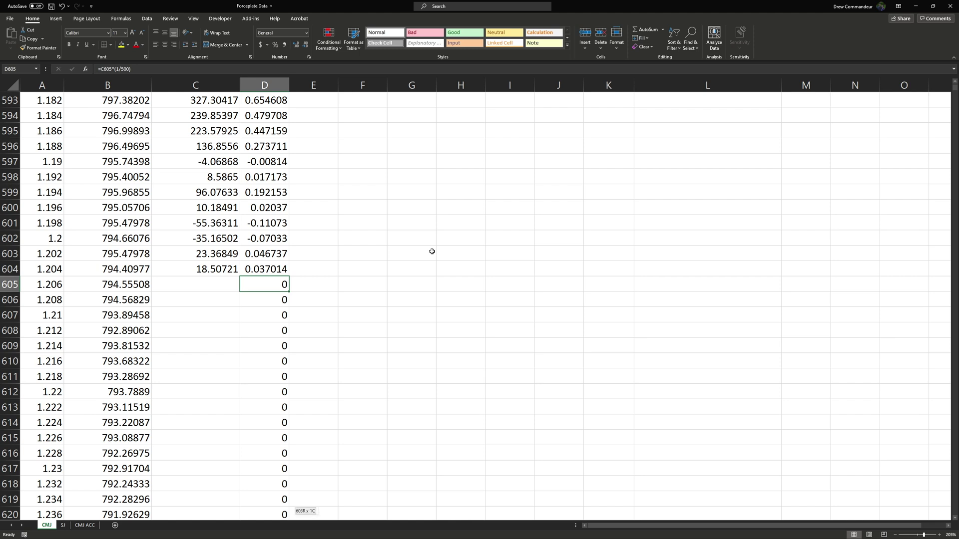
key("ctrl+shift+Down")
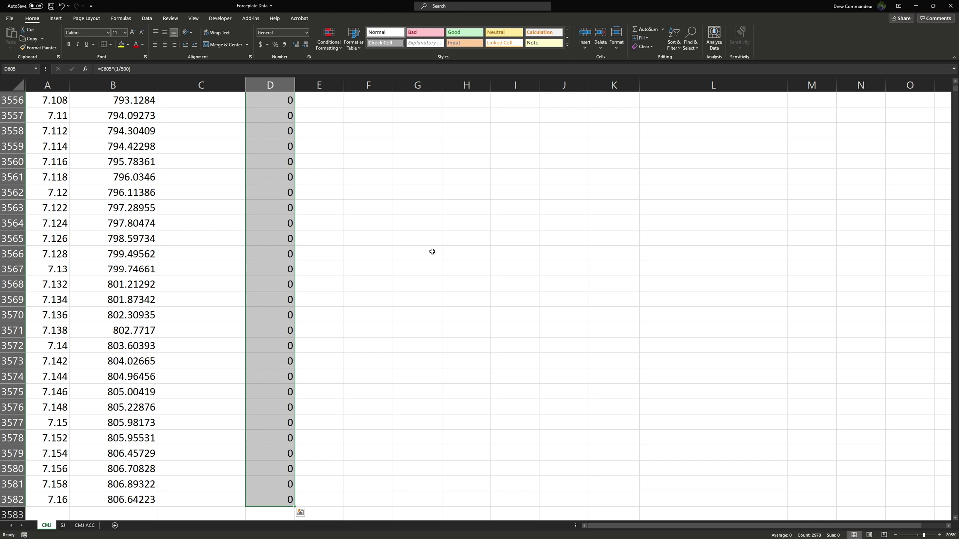
key("Delete")
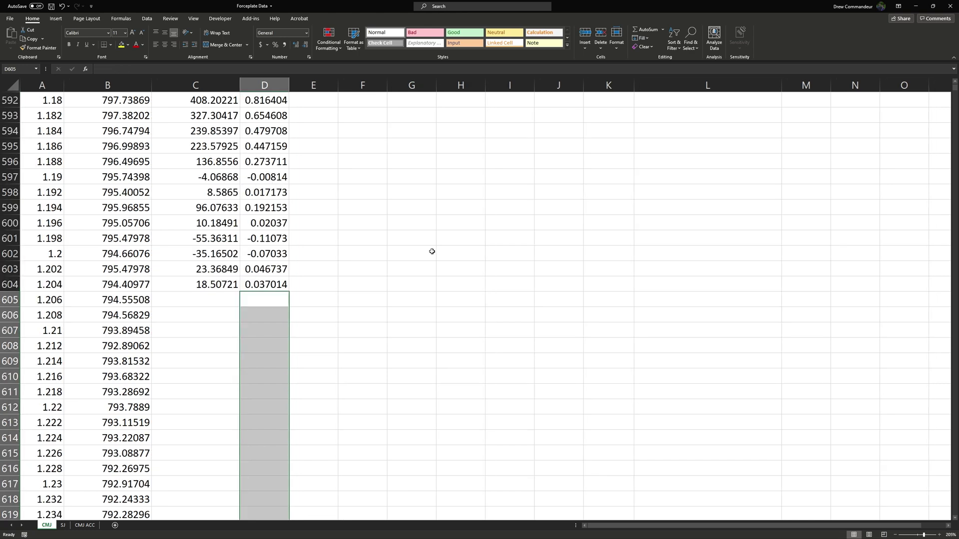
- Label column D "Impulse (Ns)" in D1 and fit the column width to its contents
left_click(249, 275)
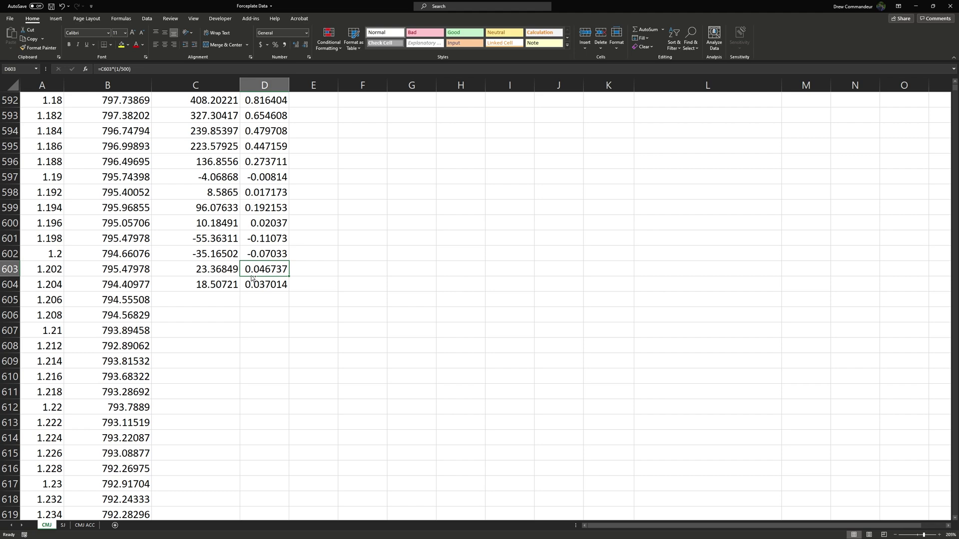
key("ctrl+shift+Up")
left_click(254, 181)
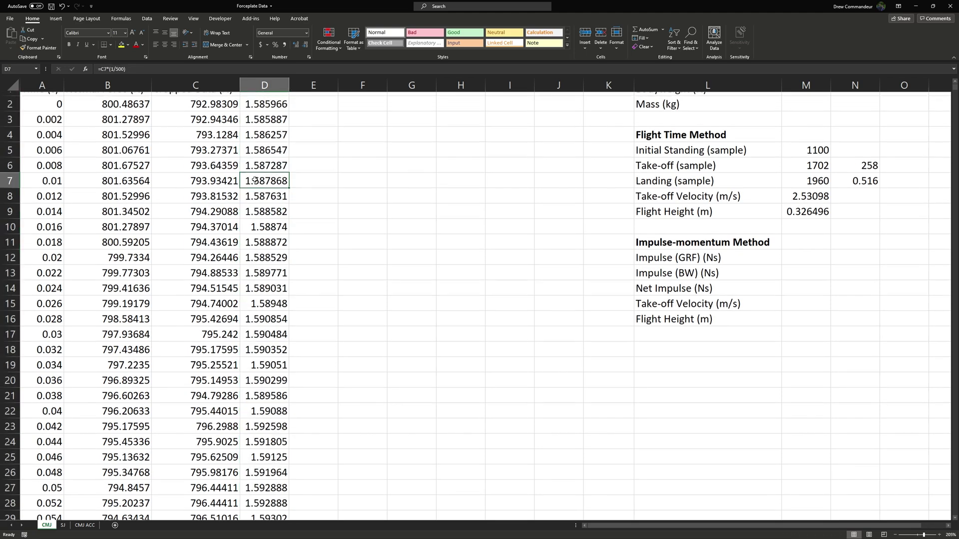
scroll(255, 181, "up", 1)
left_click(262, 97)
type("Impulse (Ns)")
key("Return")
double_click(289, 84)
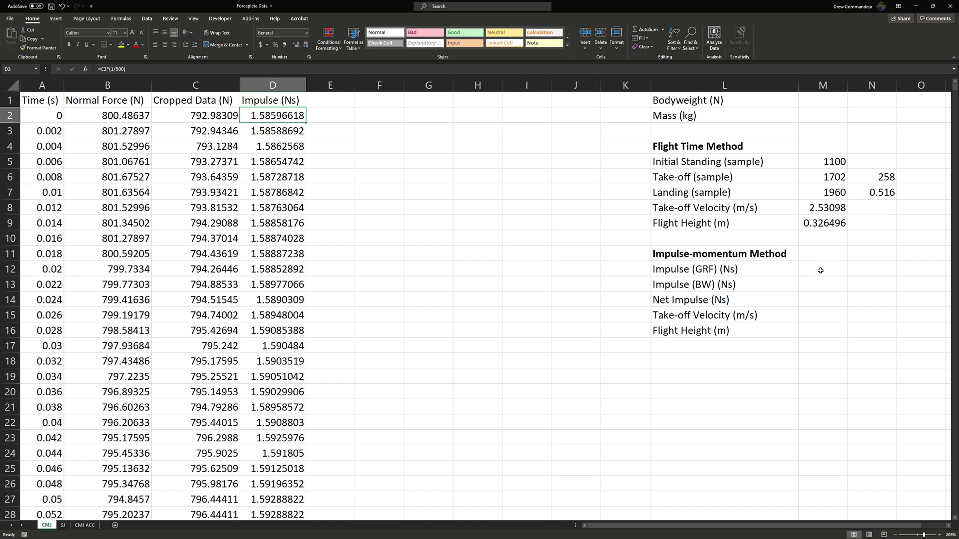
- Calculate the GRF impulse in M12 as the SUM of the impulse values in column D
left_click(819, 270)
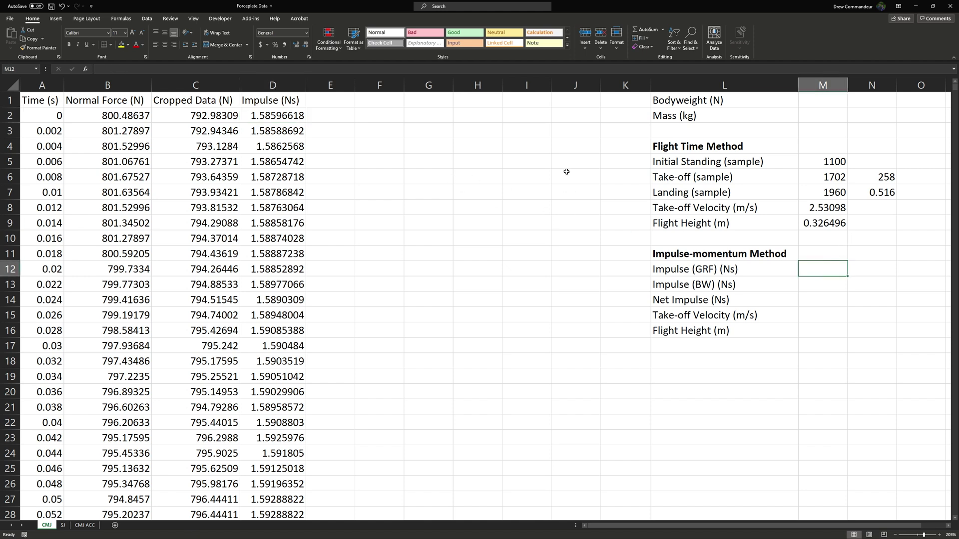
type("=sum(")
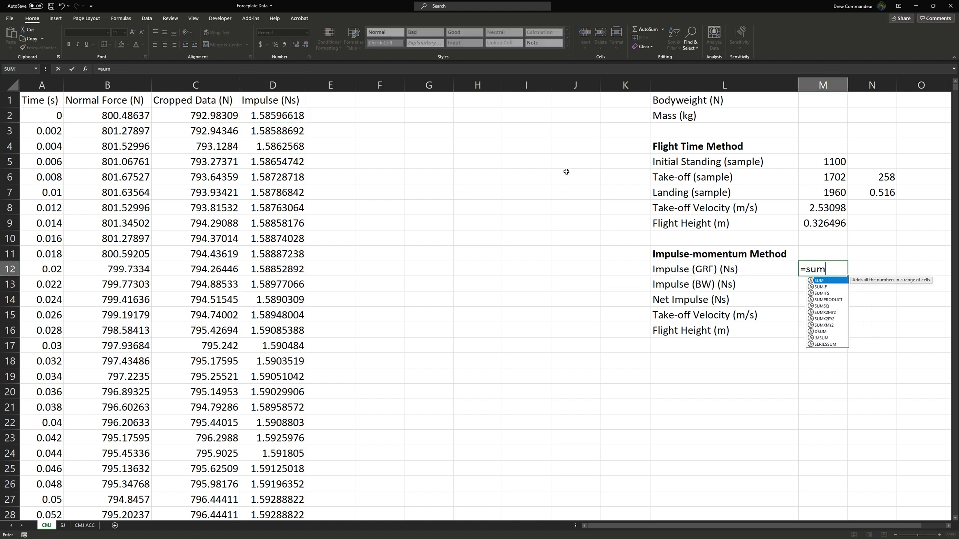
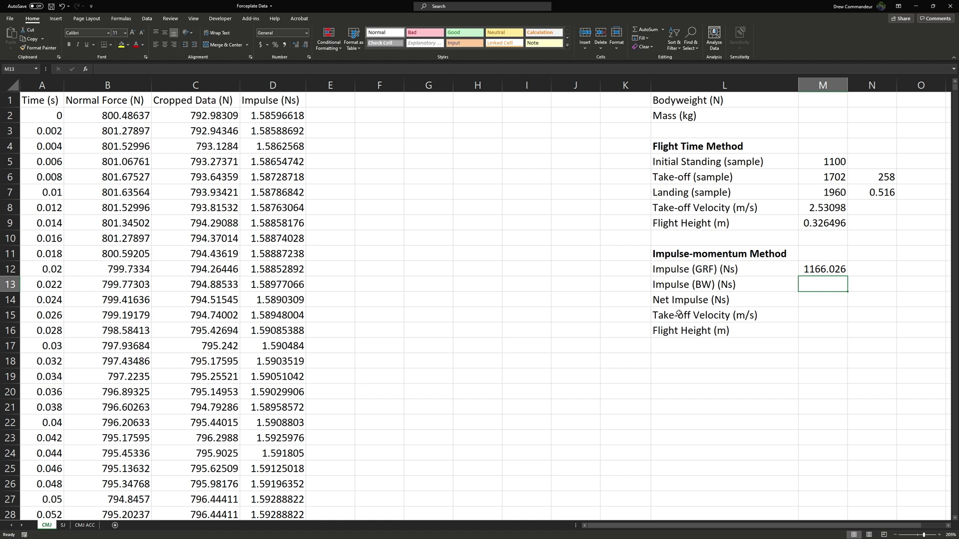
- Plot the Normal Force column as a scatter chart with smooth lines, with the horizontal axis maximum set to 3000
left_click(108, 85)
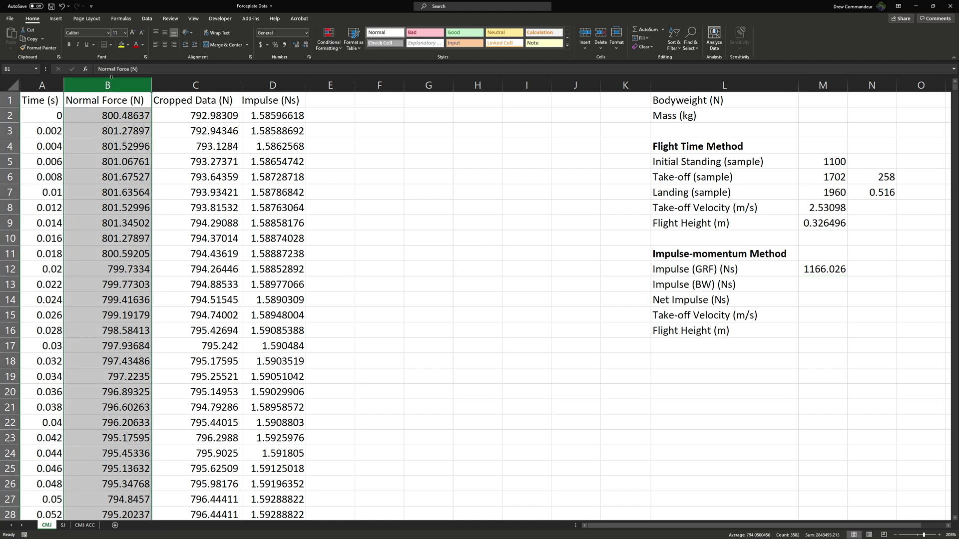
left_click(50, 19)
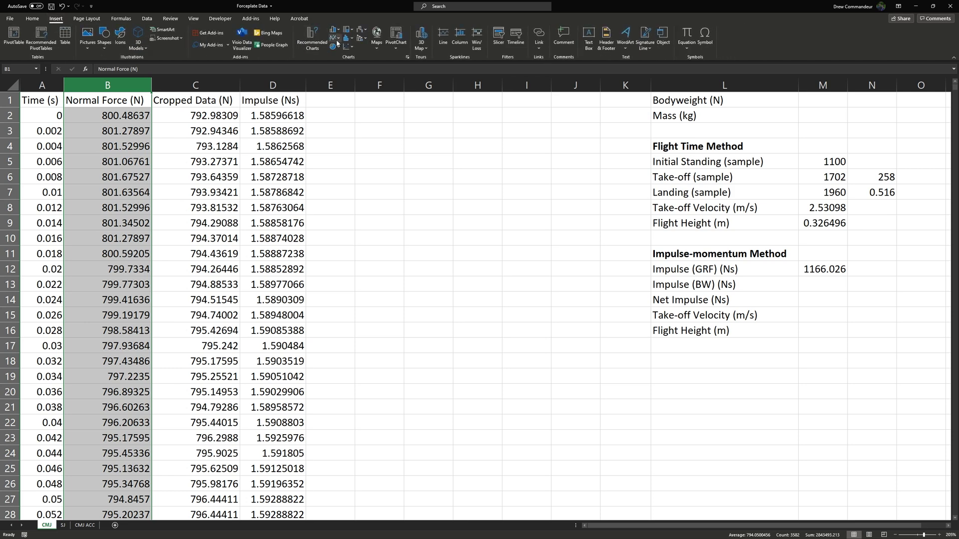
left_click(346, 45)
left_click(380, 92)
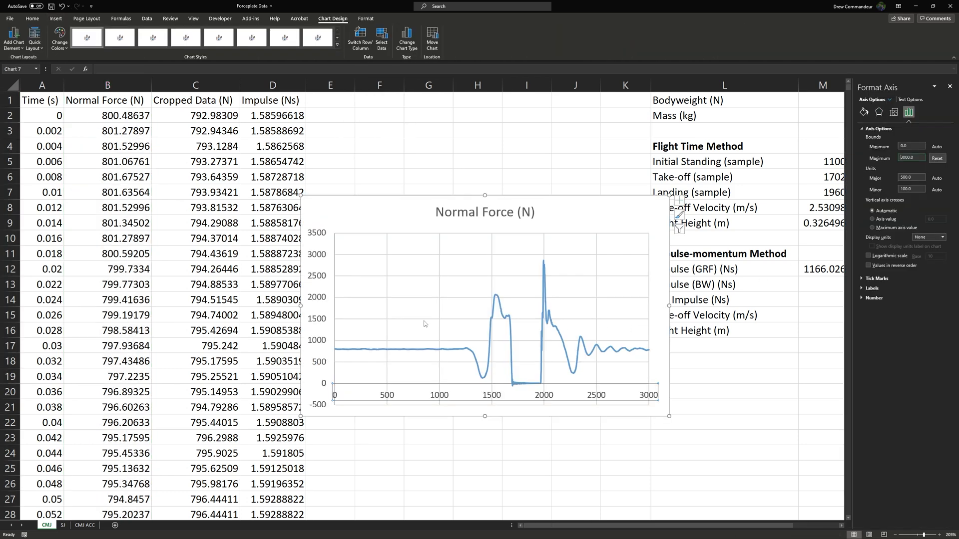
- Draw a rectangle about 0.46" high and 2.42" wide over the chart's bodyweight area up to take-off, and delete it
left_click(356, 342)
left_click(55, 19)
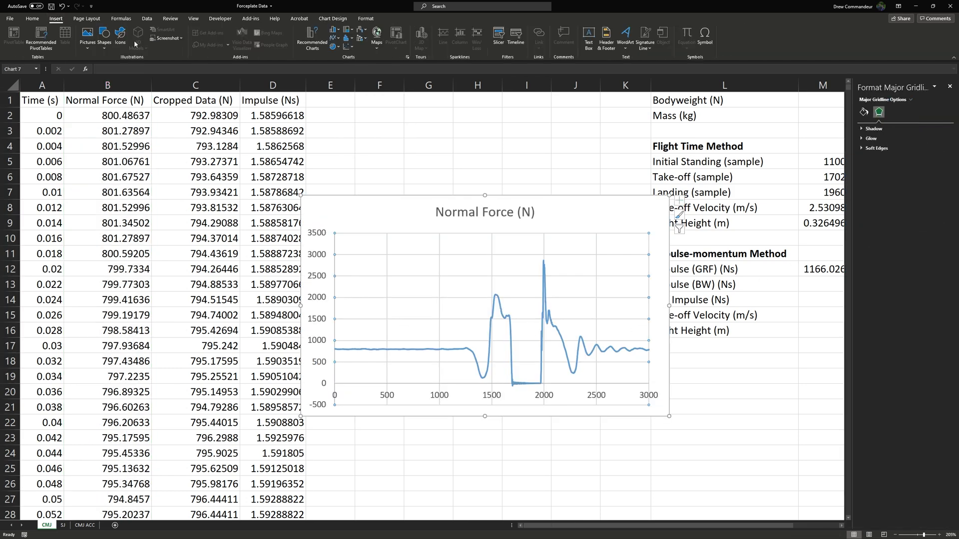
left_click(104, 40)
left_click(101, 119)
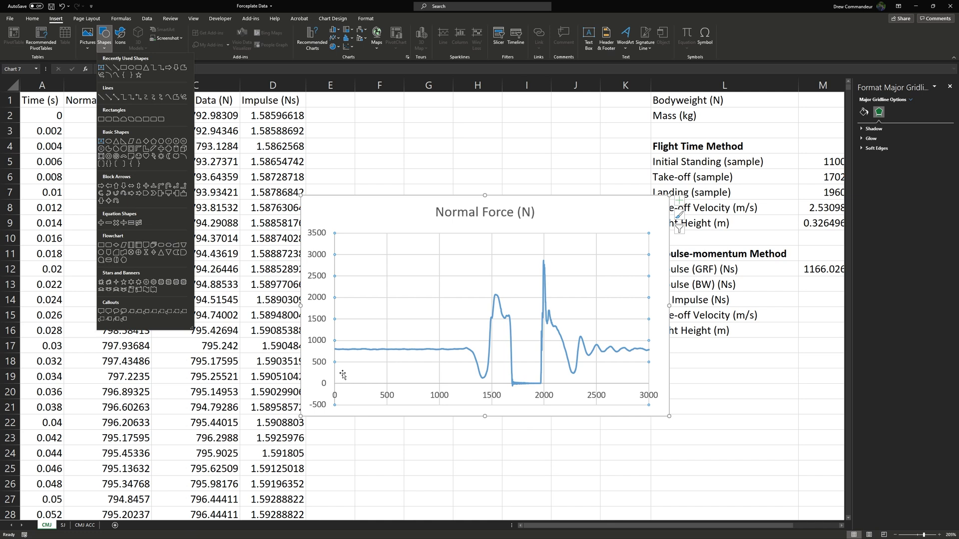
left_click_drag(334, 349, 513, 383)
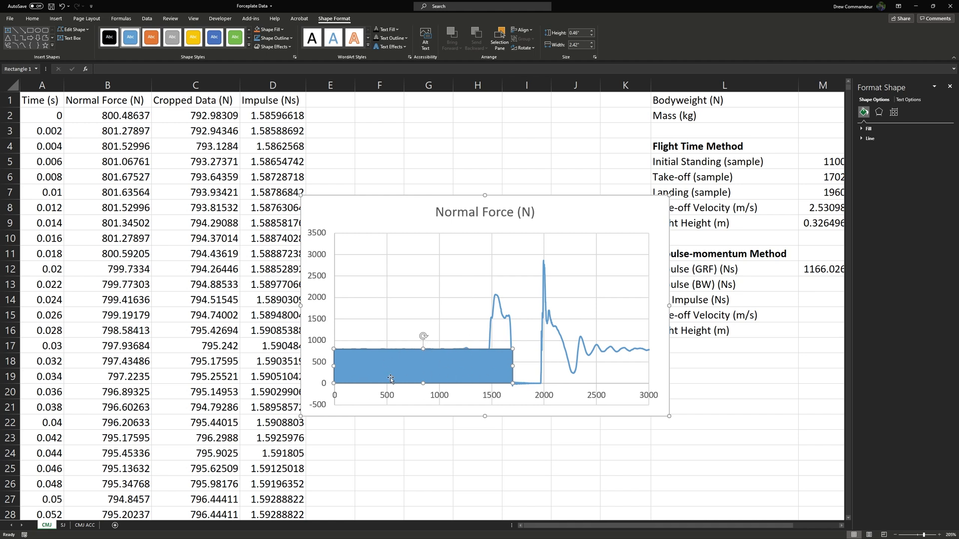
key("Delete")
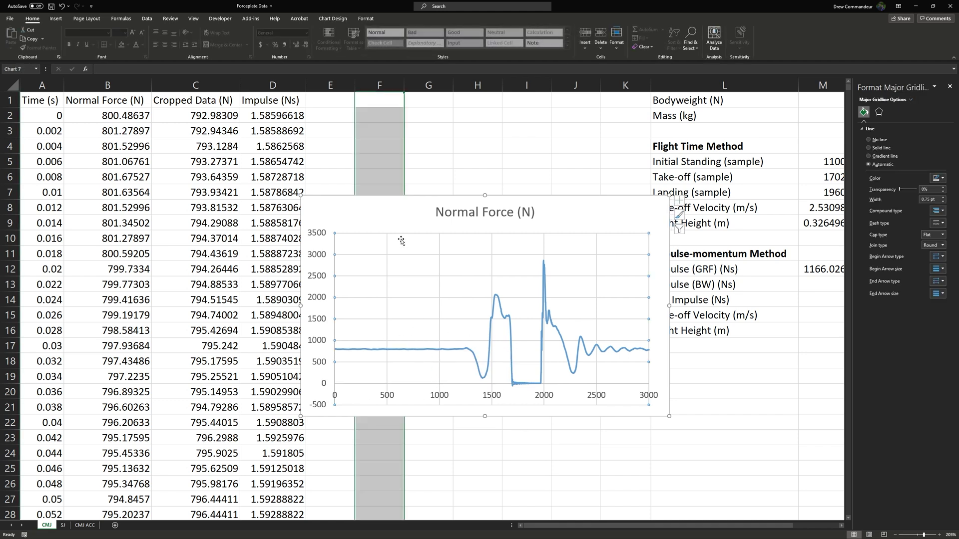
- Close the chart formatting pane and calculate the bodyweight in M1 as the AVERAGE of B500:B1000
left_click(380, 219)
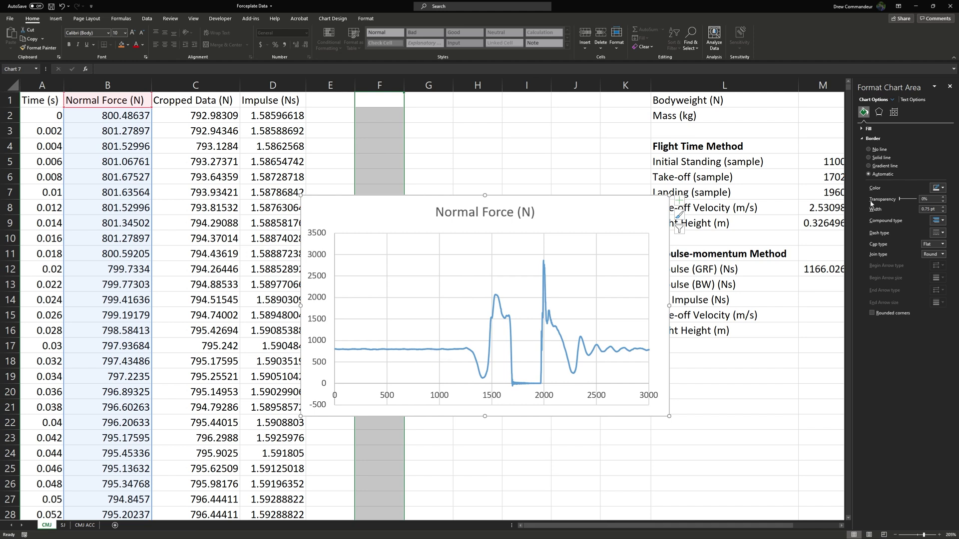
left_click(950, 86)
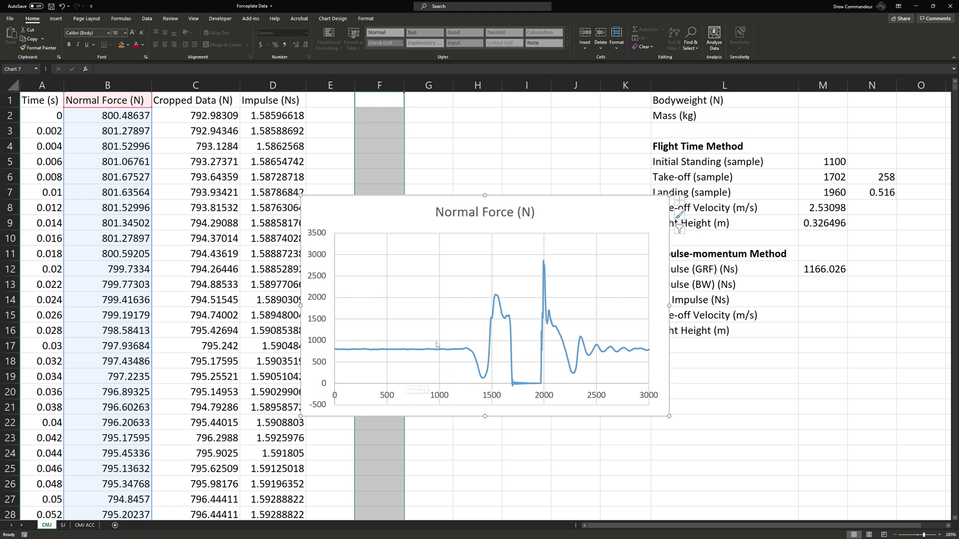
left_click(803, 108)
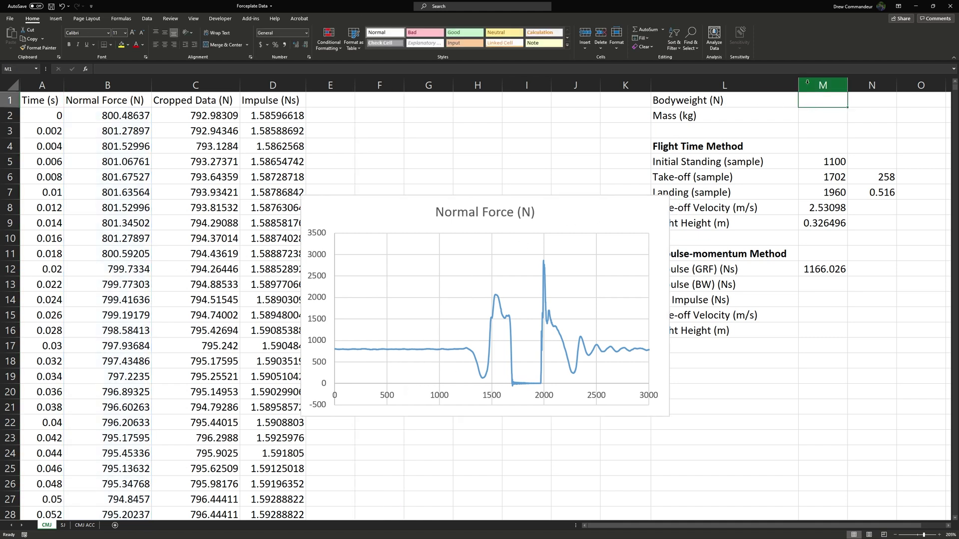
type("=averag")
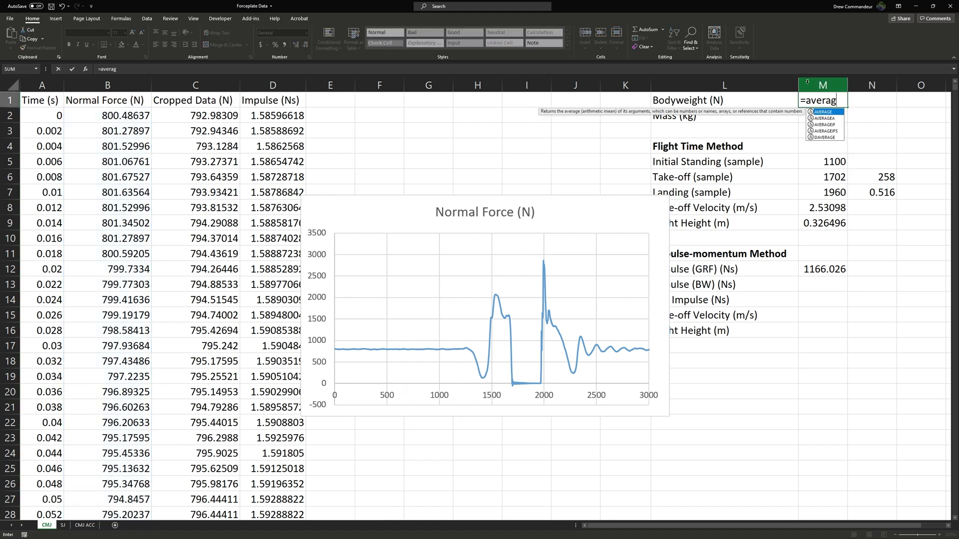
type("e(")
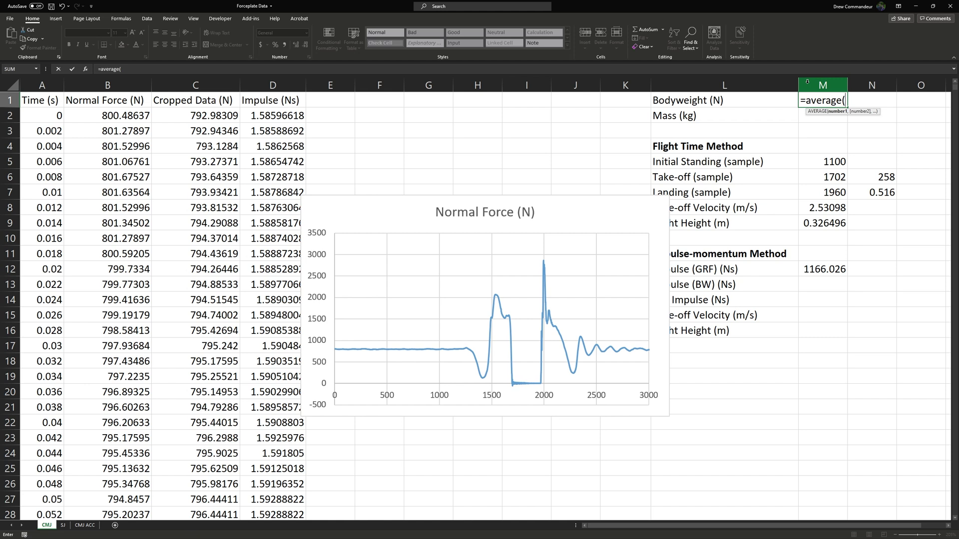
type("B500:B1000)")
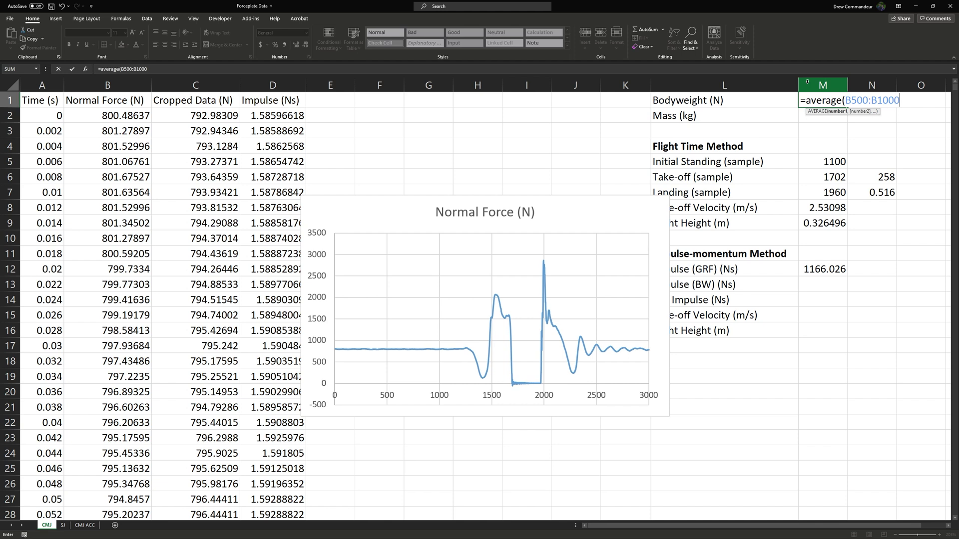
key("Return")
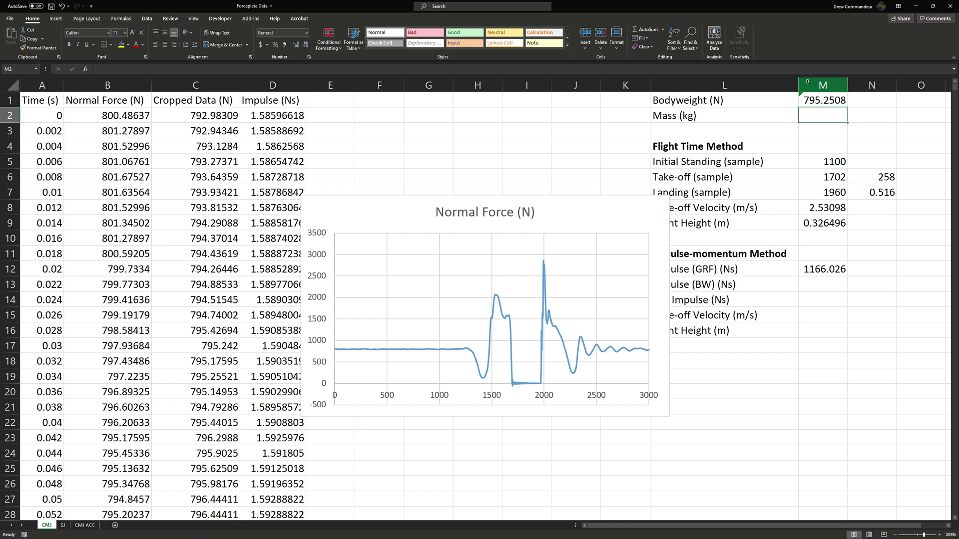
- Calculate the mass in M2 by dividing the bodyweight in M1 by 9.81
type("=")
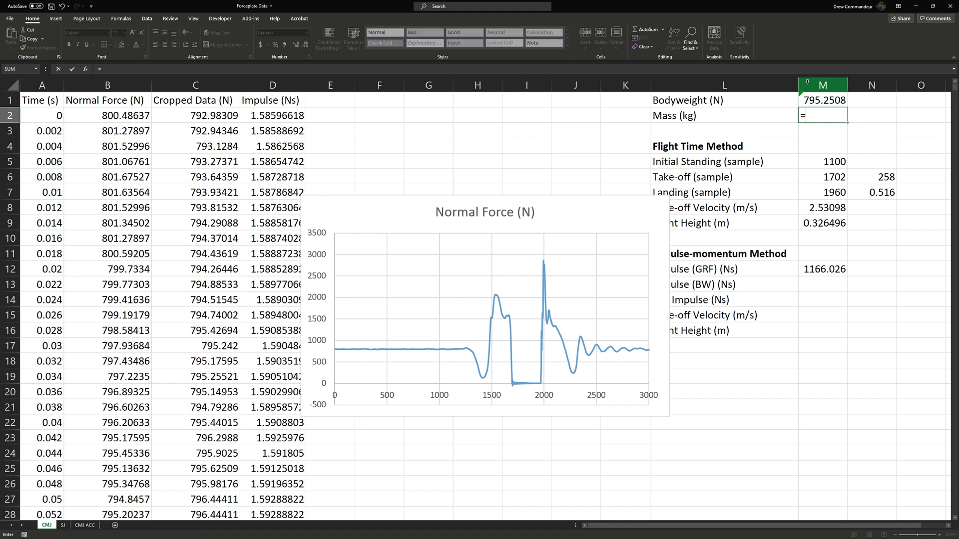
key("Up")
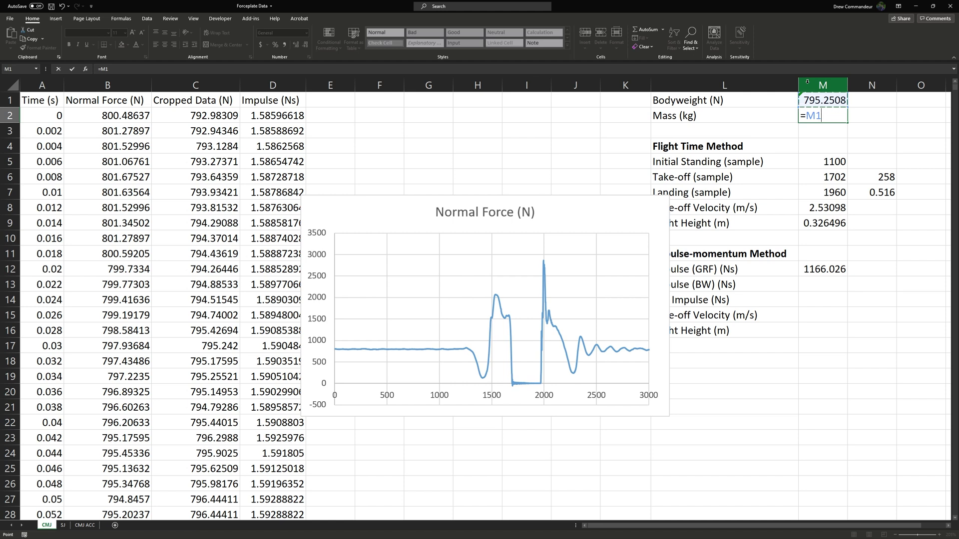
type("/9.81")
key("Return")
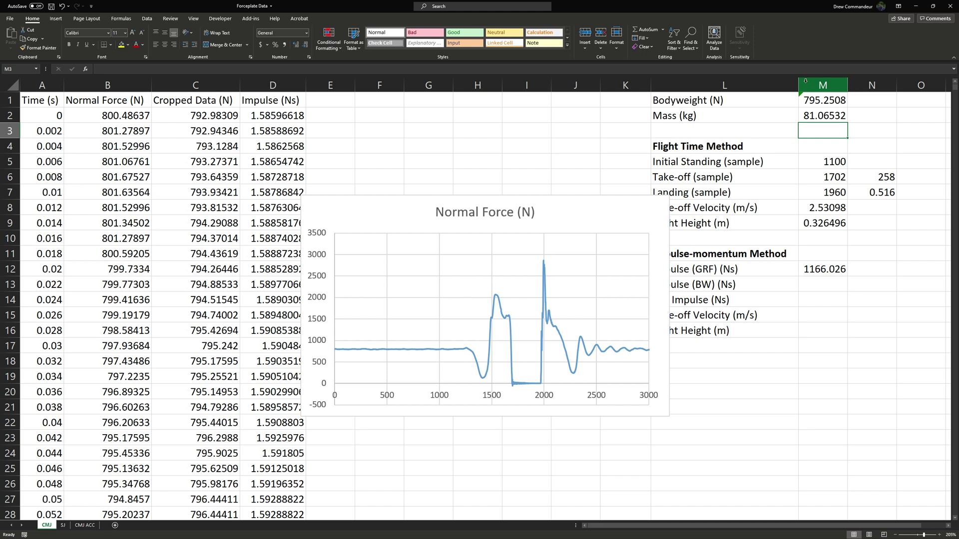
- Move the chart off the column L labels and calculate the samples from initial standing to take-off in N12 as =1702-1100
left_click_drag(579, 216, 564, 228)
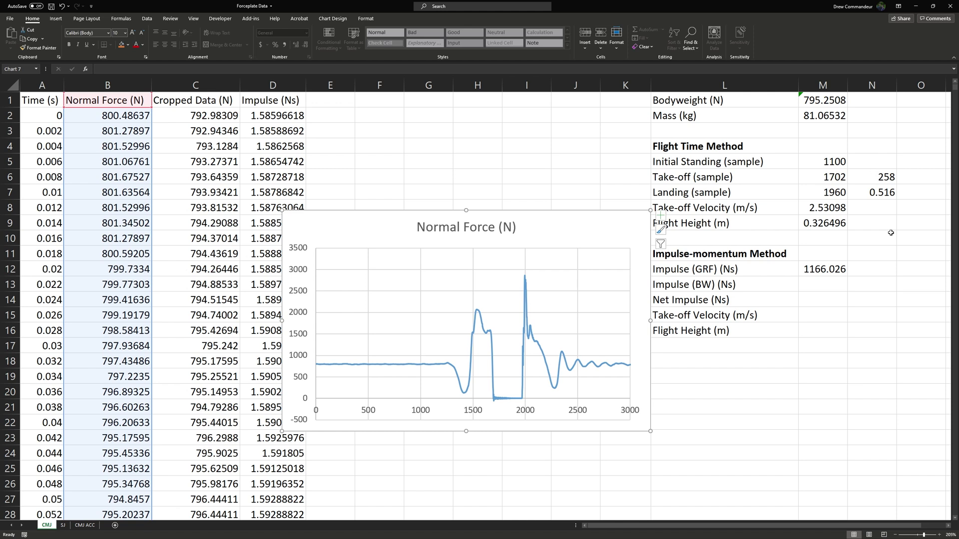
left_click(887, 272)
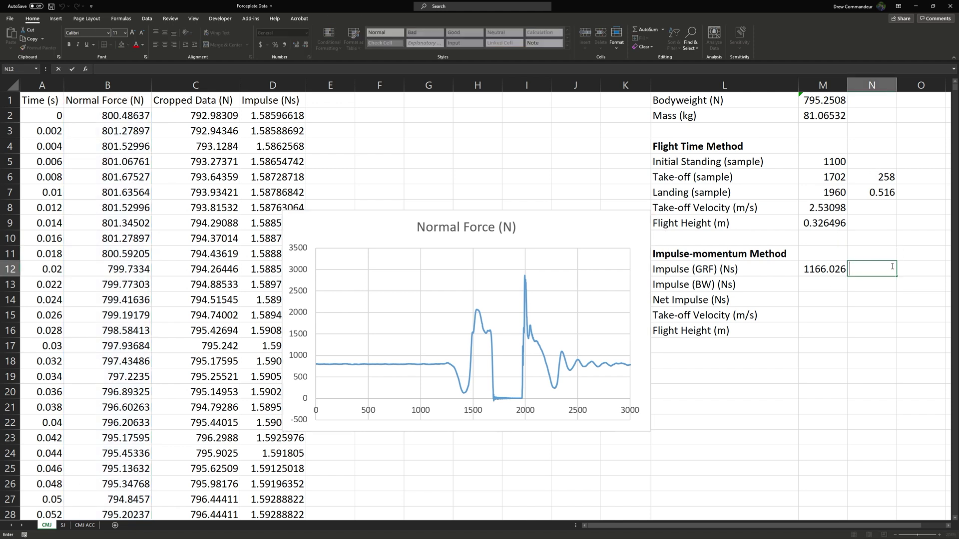
type("=1702-")
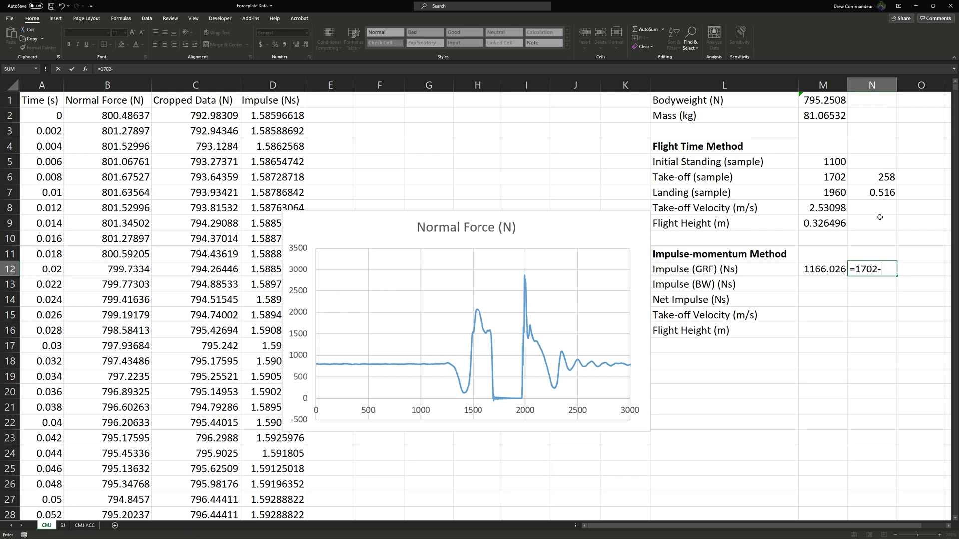
type("1100")
key("Return")
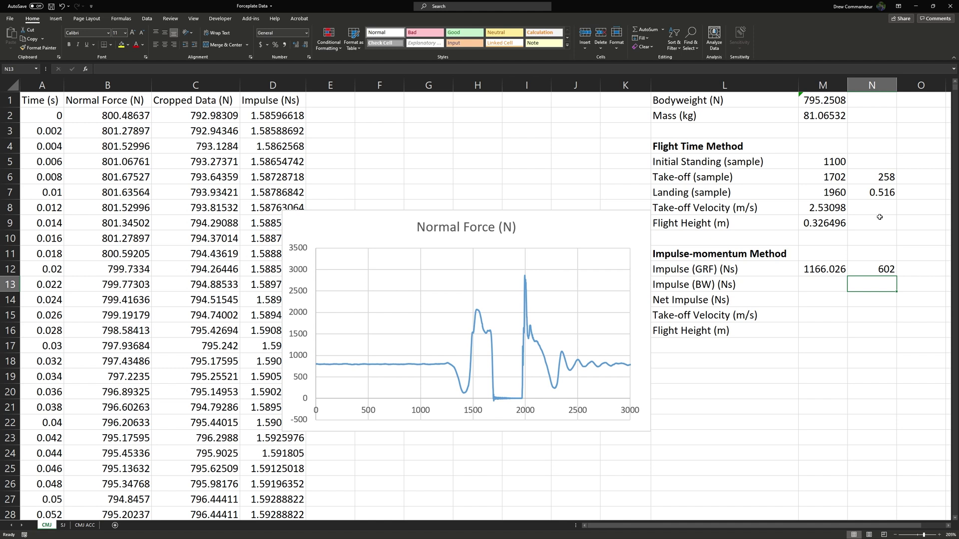
- Convert the sample count to seconds in N13 with the formula =N12/500
type("=")
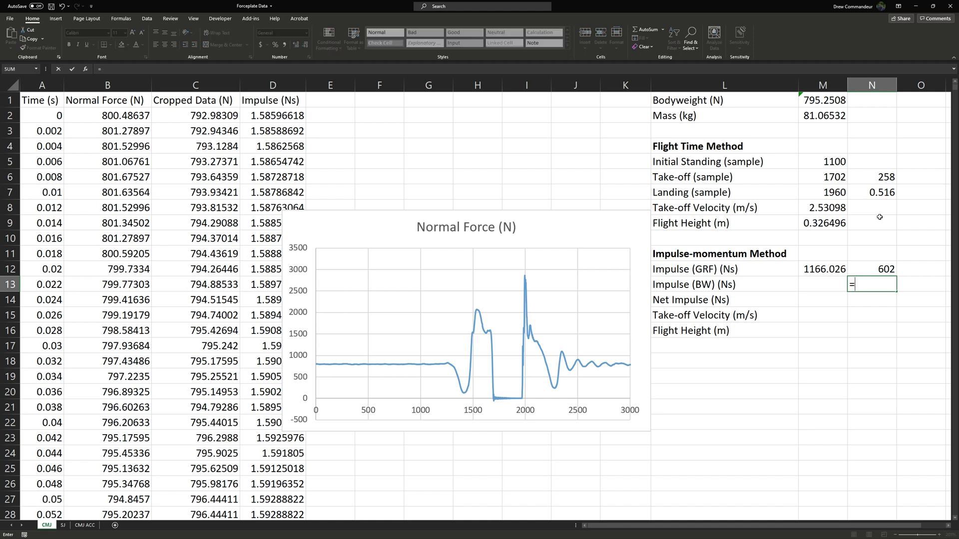
key("Up")
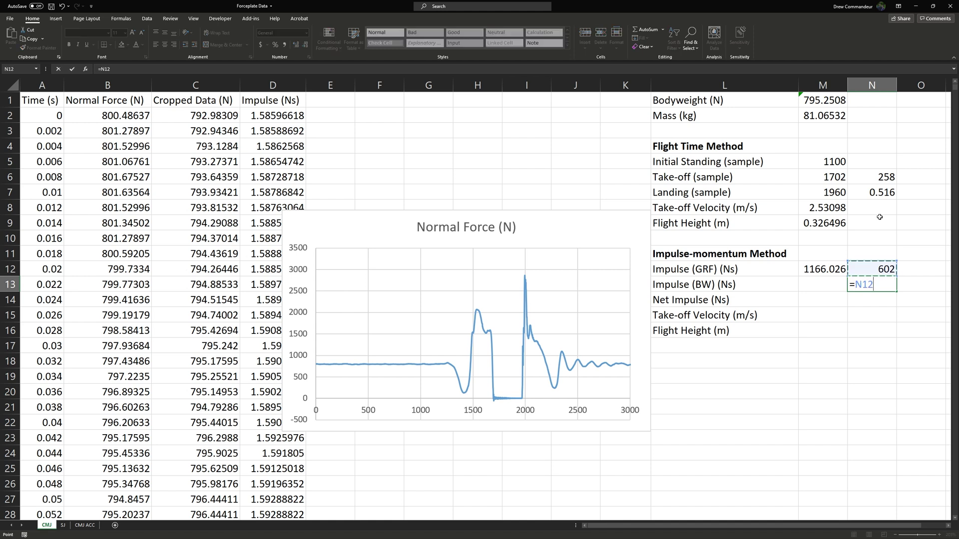
type("/500")
key("Return")
- Calculate the bodyweight impulse in M13 by multiplying the bodyweight in M1 by the duration in N13
key("Up")
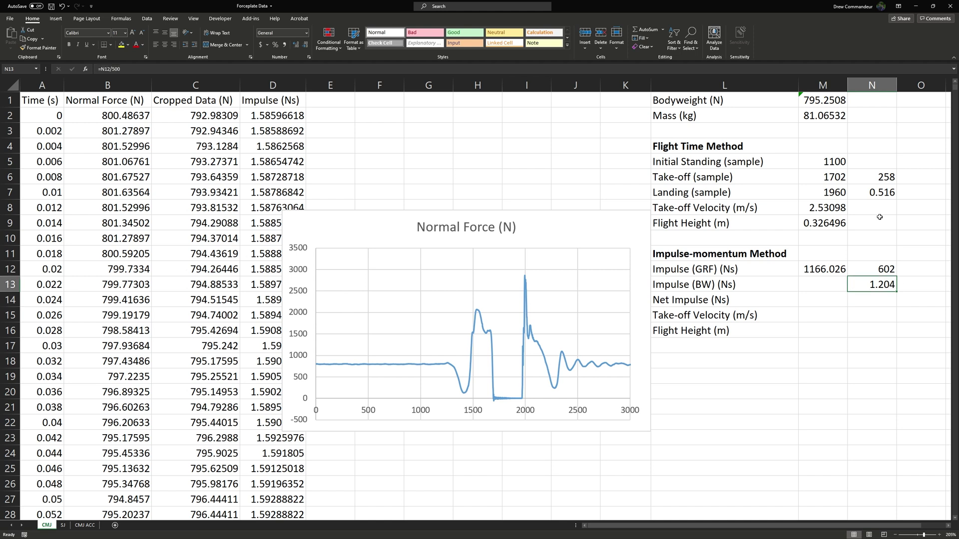
key("Left")
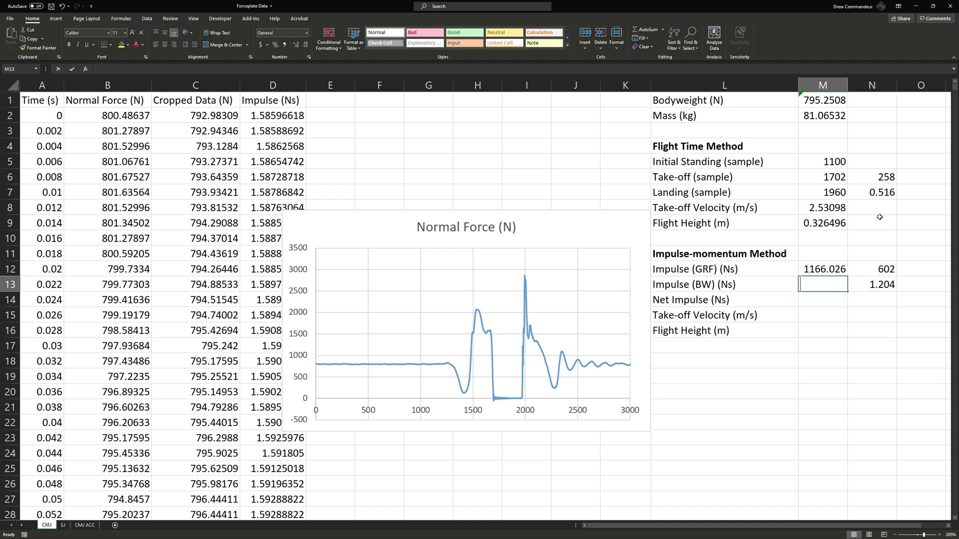
type("=")
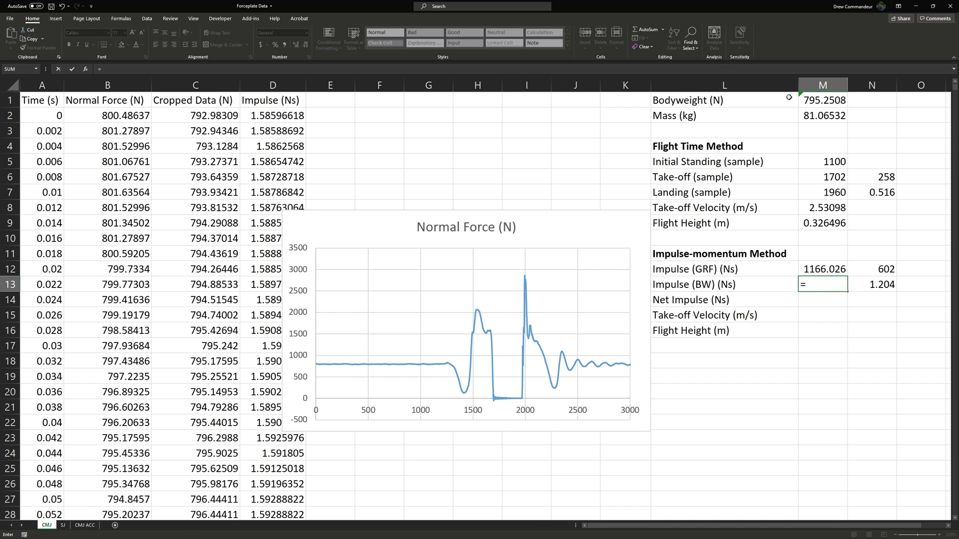
left_click(828, 100)
type("*")
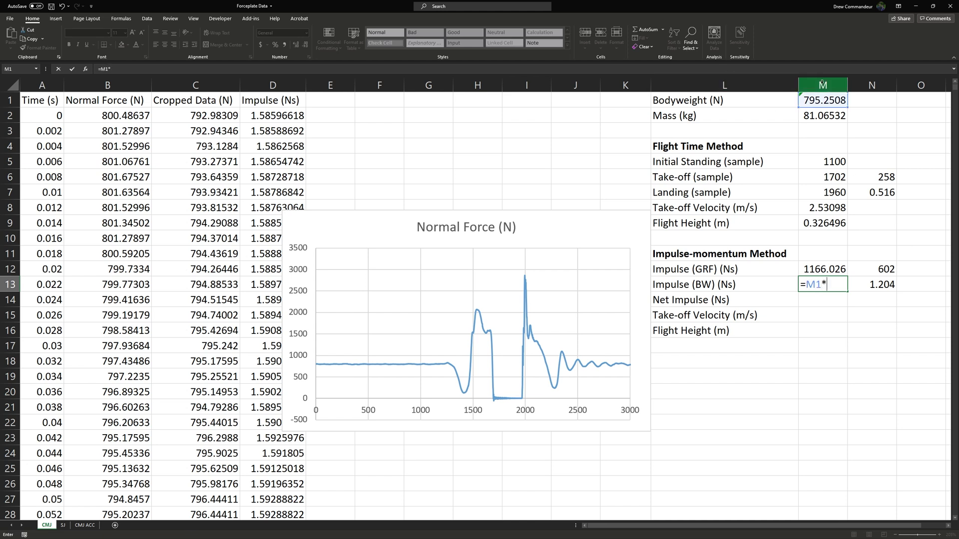
left_click(876, 282)
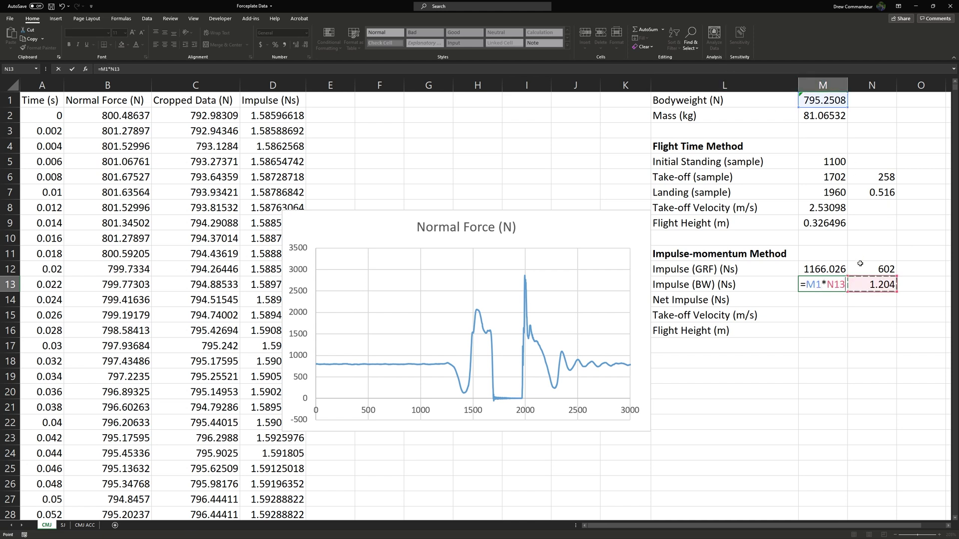
key("Return")
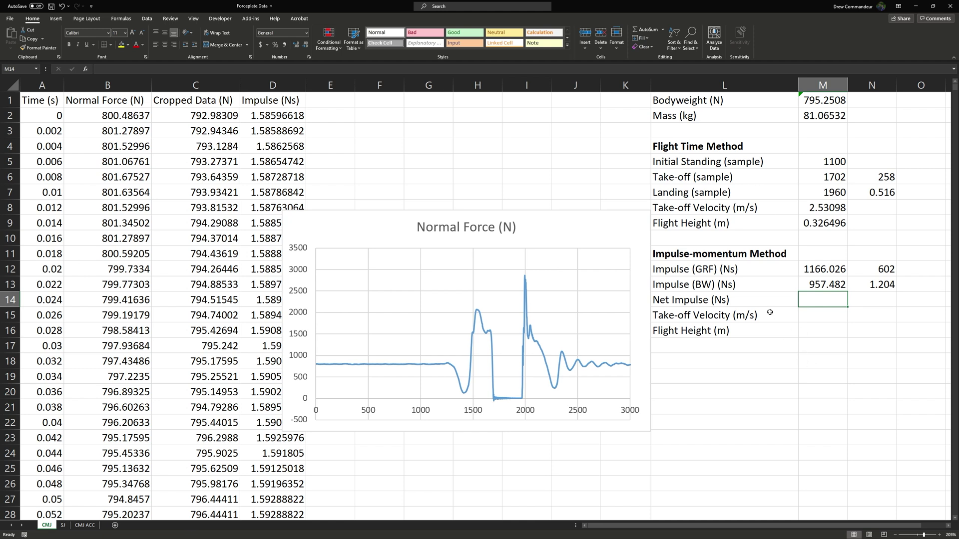
- Calculate the net impulse in M14 as the GRF impulse minus the bodyweight impulse, =M12-M13
type("=")
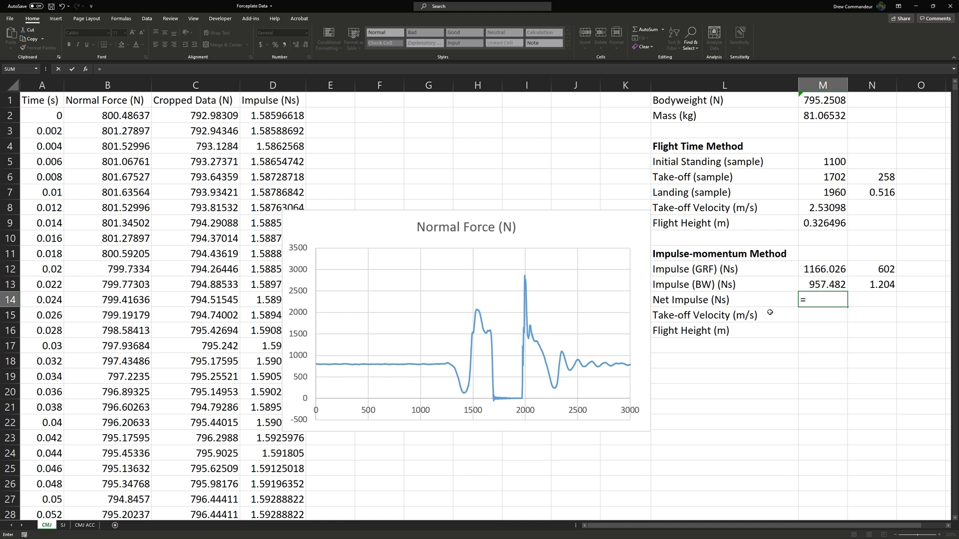
key("Up")
key("Up")
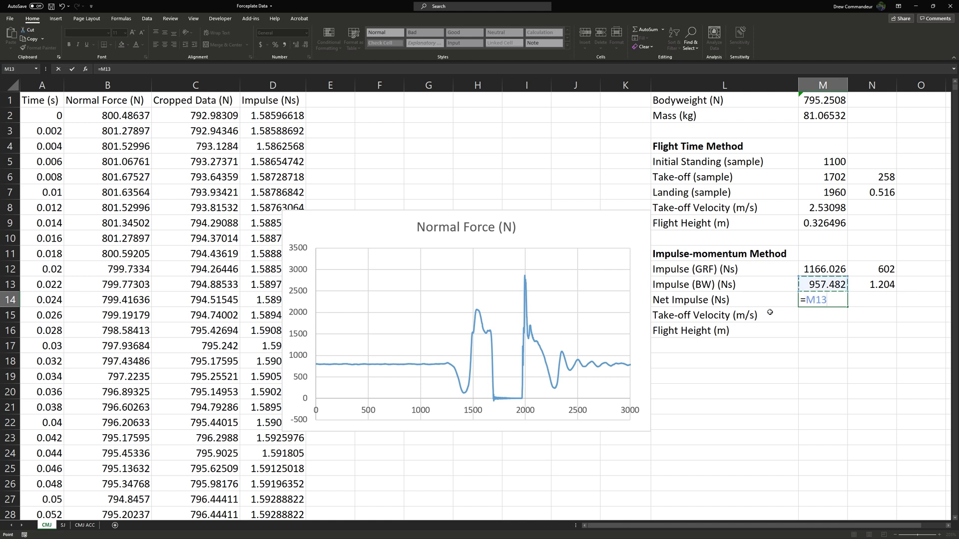
type("-")
key("Up")
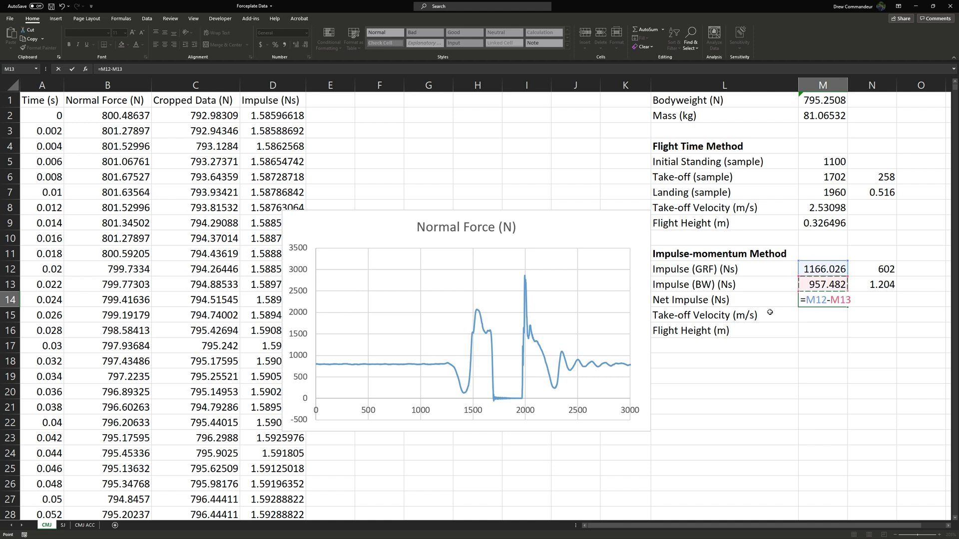
key("Return")
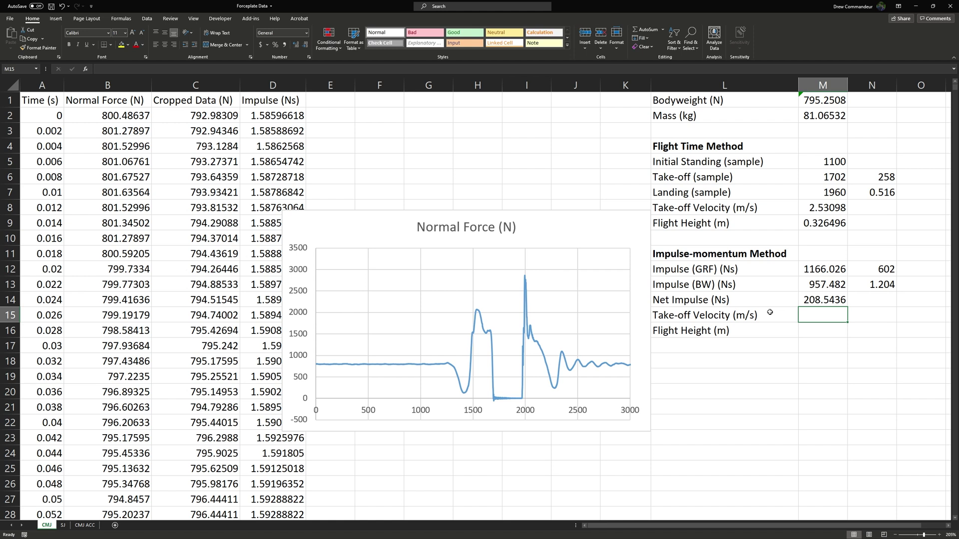
- Calculate the impulse-momentum take-off velocity in M15 by dividing the net impulse in M14 by the mass in M2
type("=")
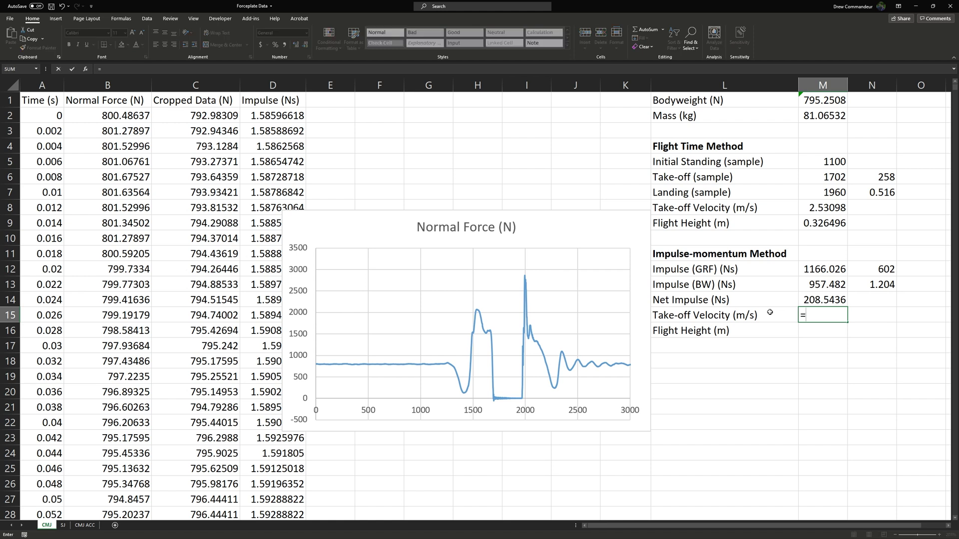
key("Up")
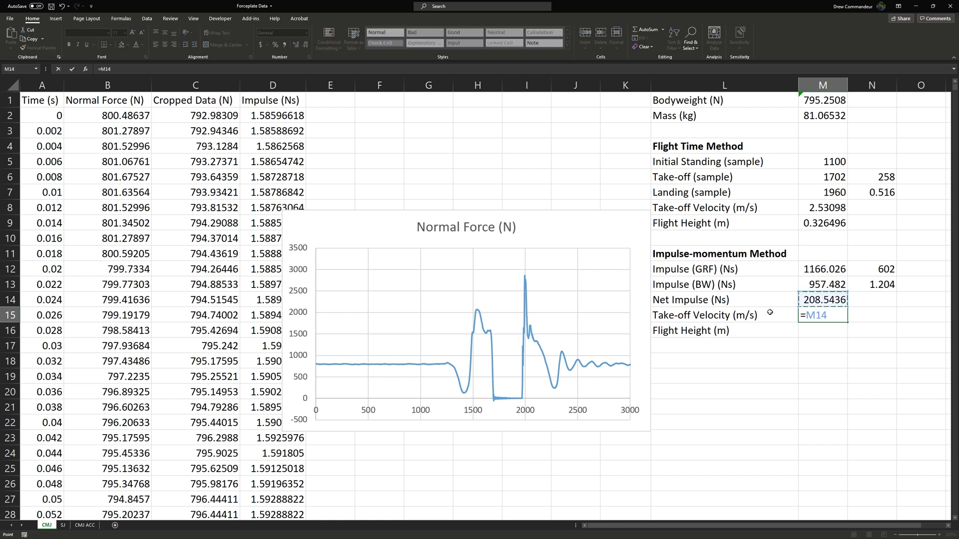
type("/")
left_click(815, 114)
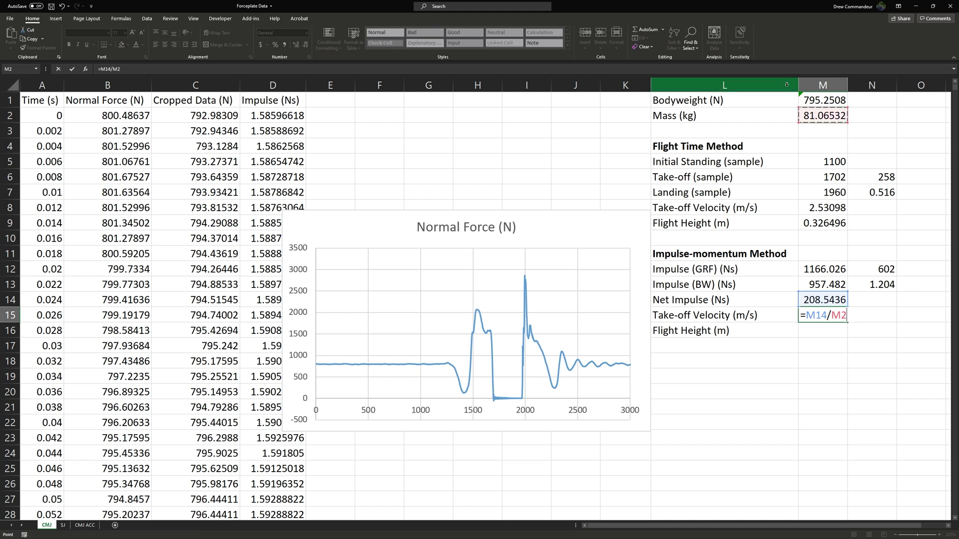
key("Return")
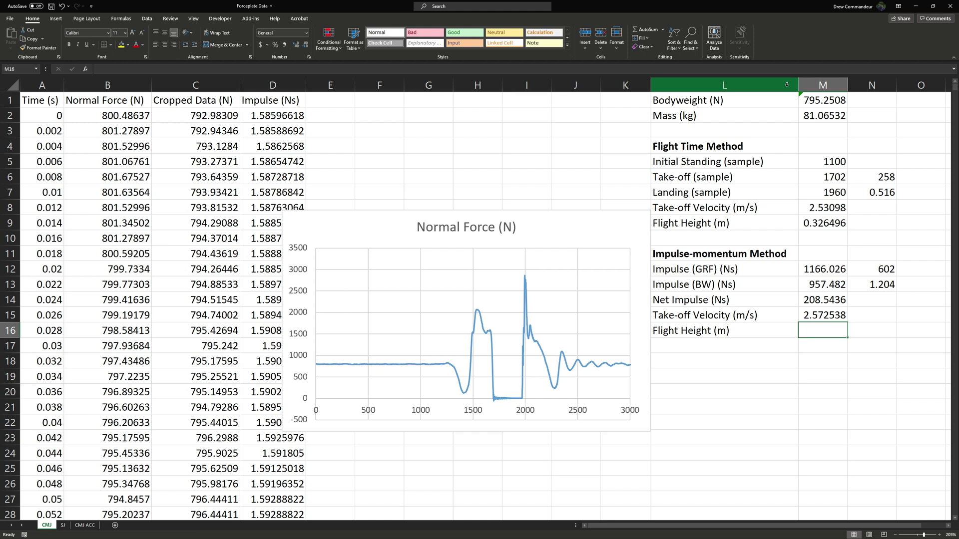
- Calculate the impulse-momentum flight height in M16 by copying the flight height formula from M9
left_click(826, 226)
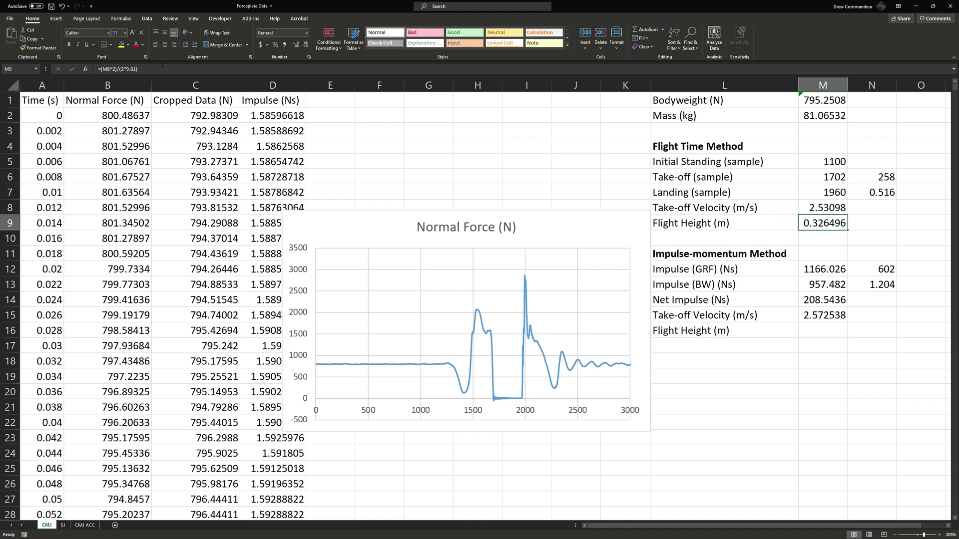
key("ctrl+c")
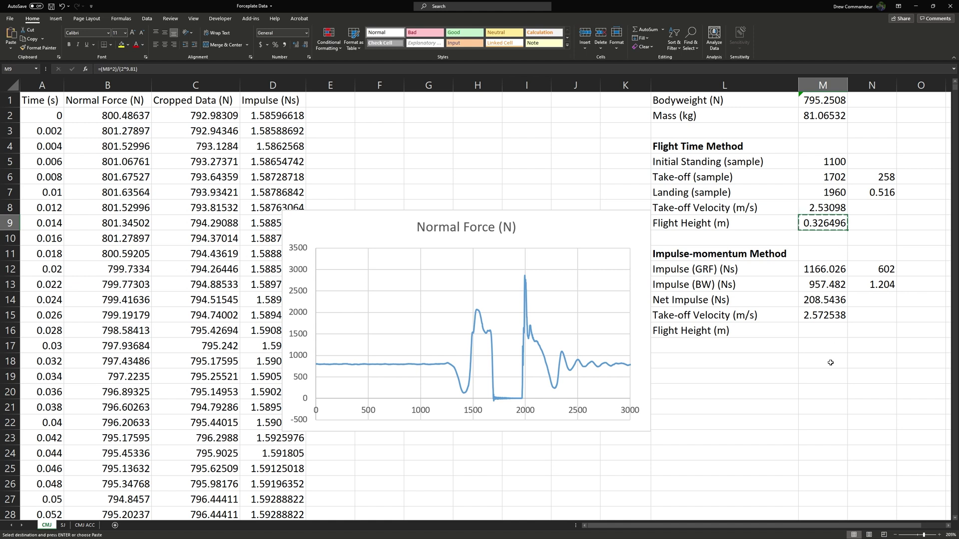
left_click(815, 331)
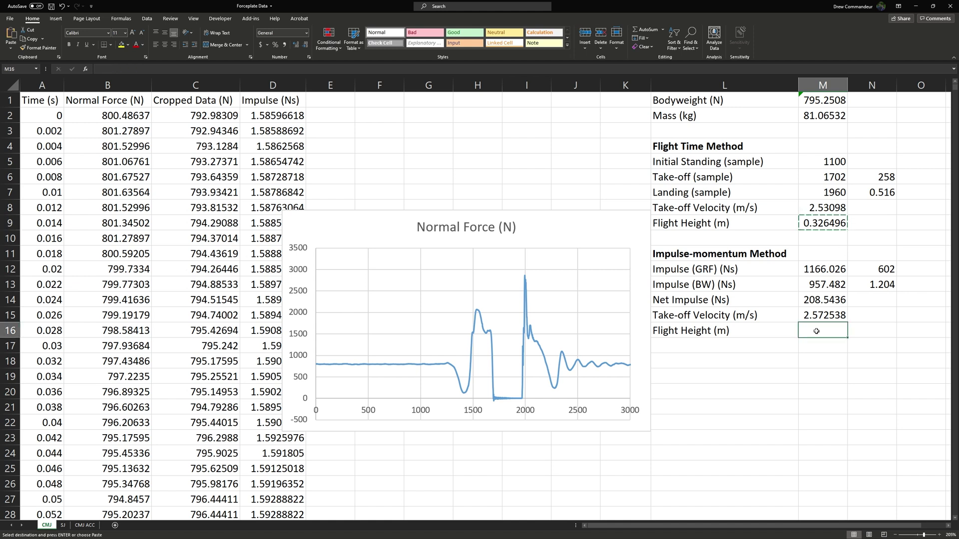
key("ctrl+v")
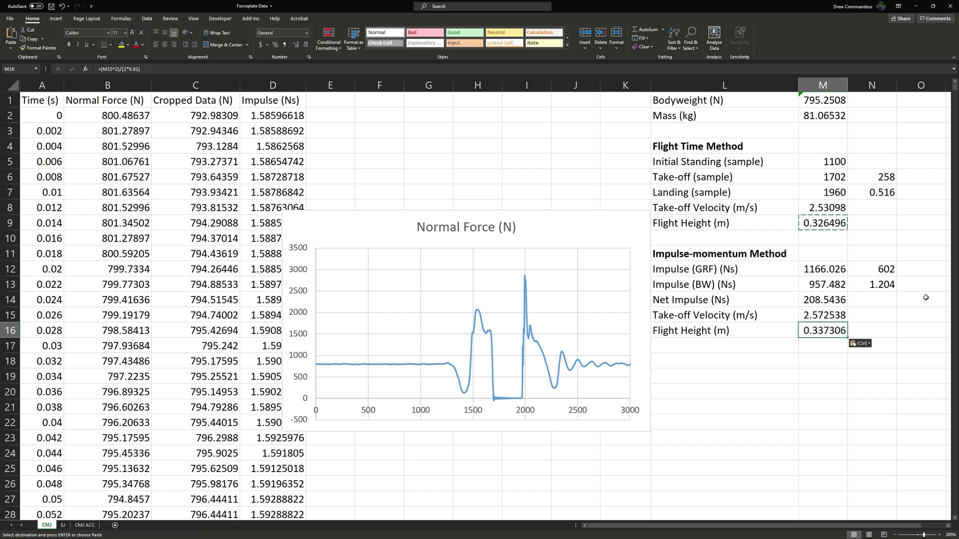
left_click(808, 301)
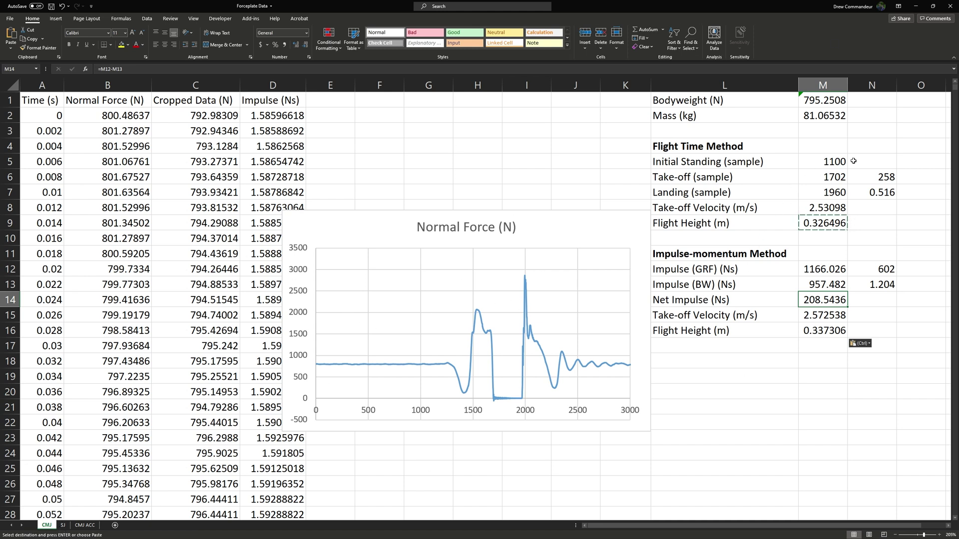
left_click(823, 163)
left_click_drag(826, 169, 830, 194)
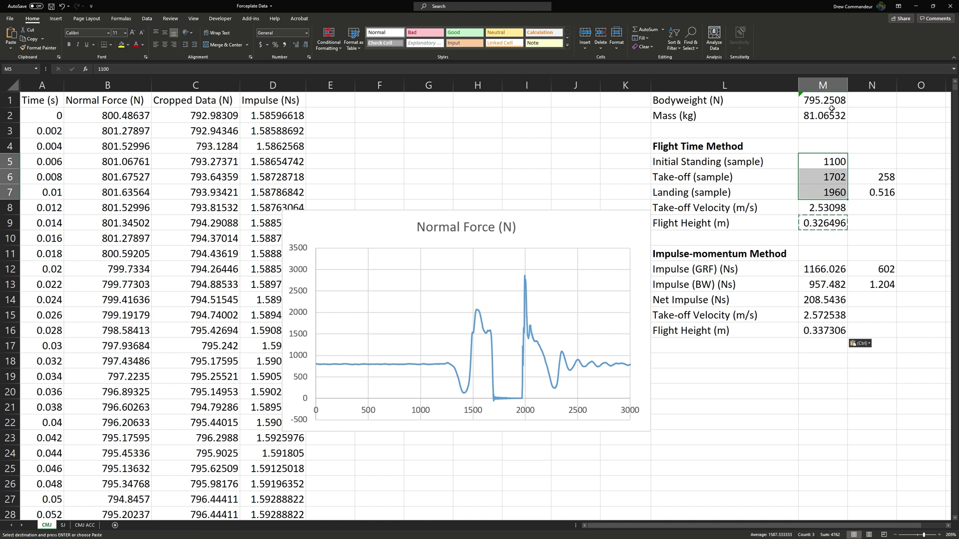
key("Escape")
key("Left")
key("Down")
key("Down")
key("Down")
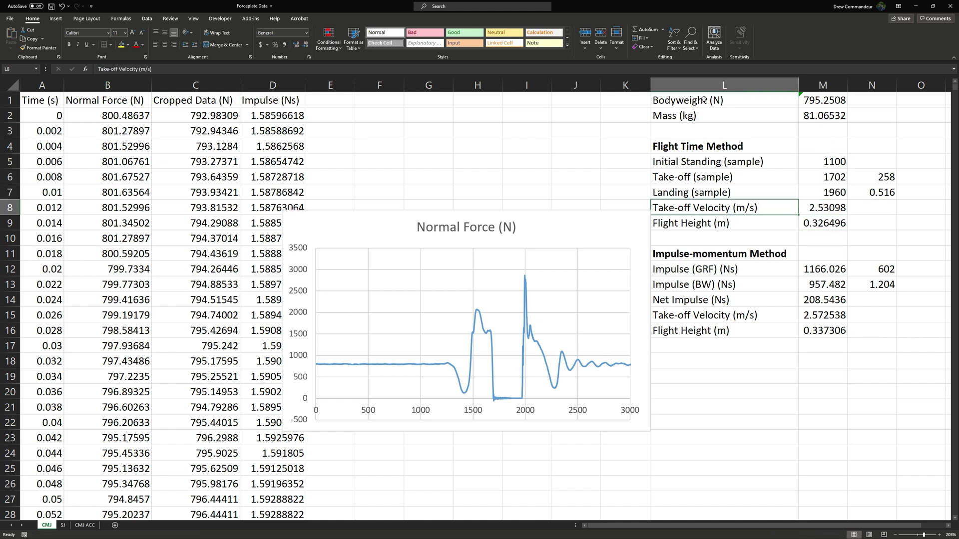
key("Up")
key("Up")
- Copy the calculation block L1:N16 from the CMJ sheet and paste it at L1 of the SJ sheet
left_click_drag(703, 99, 860, 329)
key("ctrl+c")
key("ctrl+q")
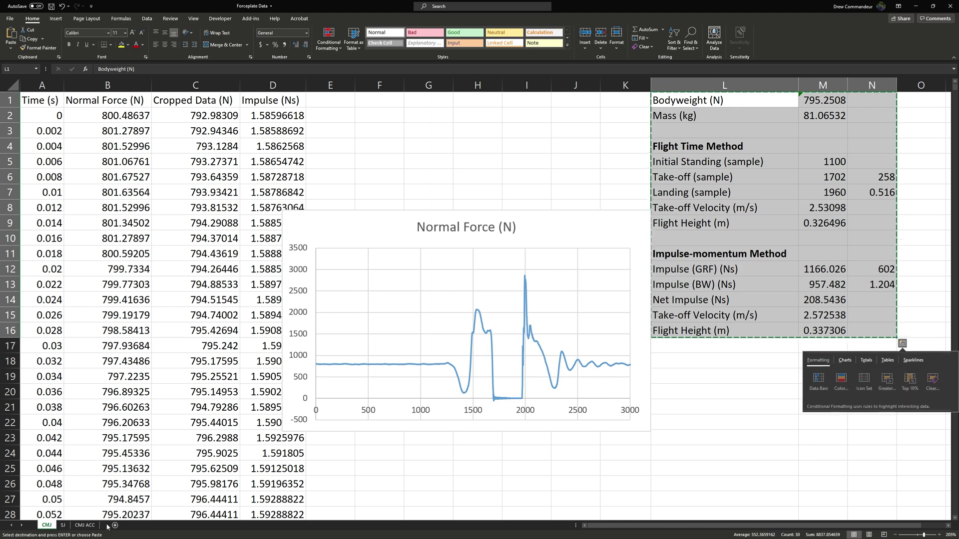
left_click(63, 525)
left_click(298, 110)
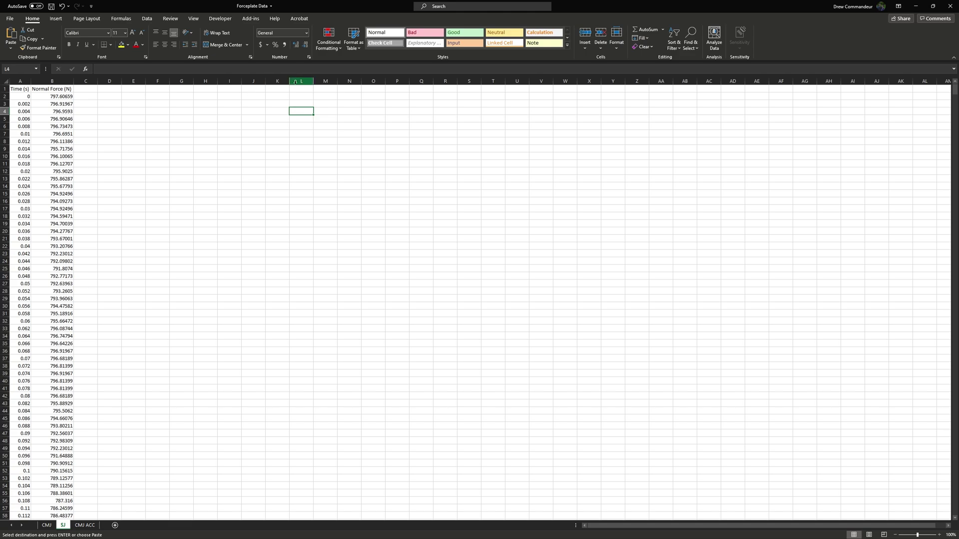
left_click(305, 95)
left_click(306, 87)
key("ctrl+v")
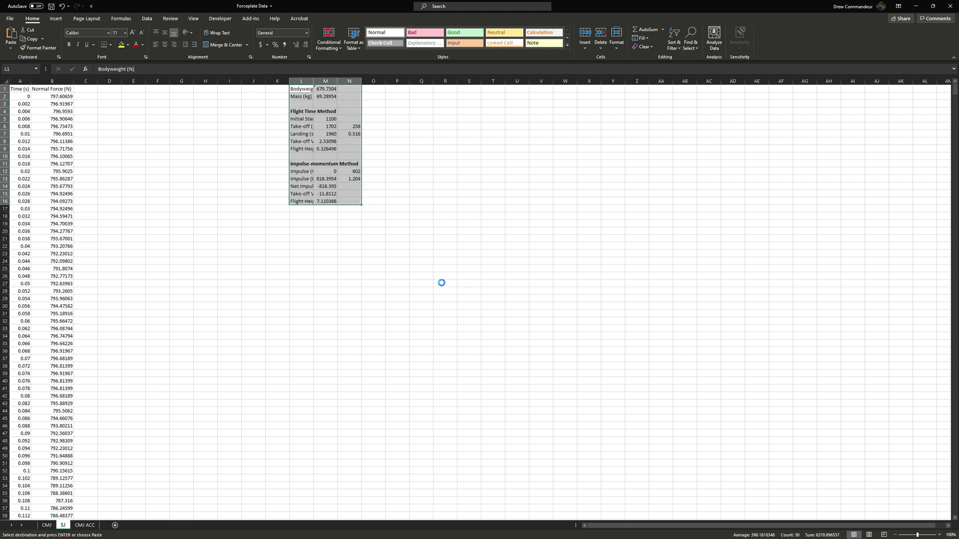
- Autofit the width of column L to its labels on the SJ sheet
scroll(360, 249, "up", 8)
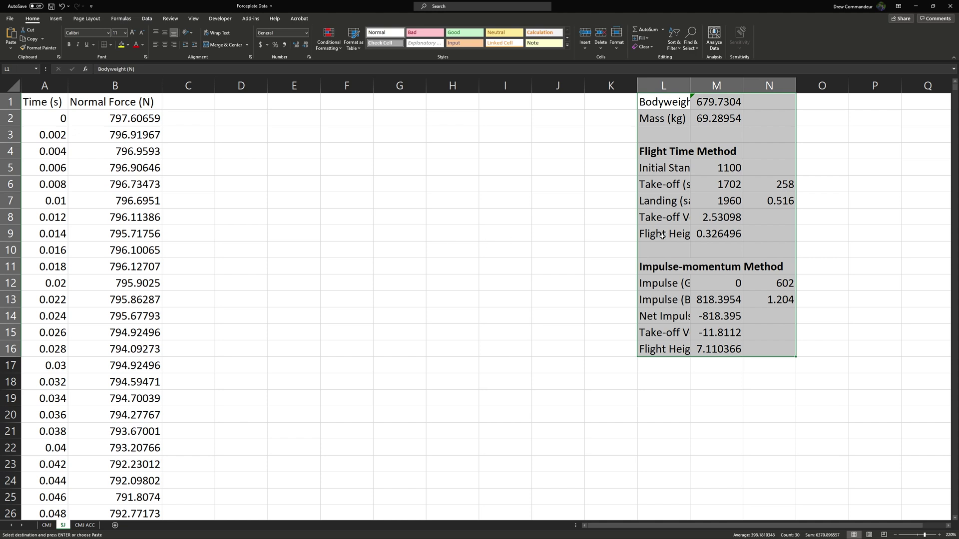
left_click(662, 237)
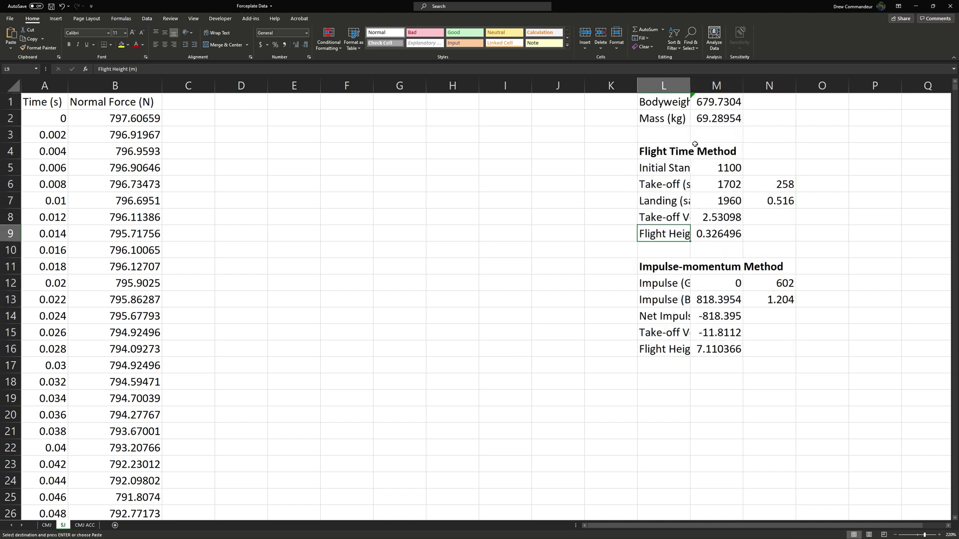
double_click(691, 86)
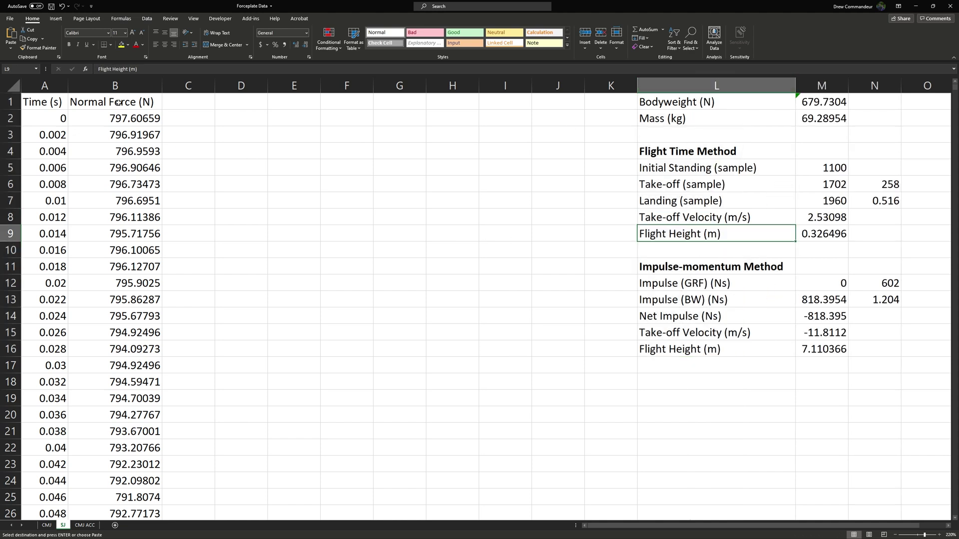
- Plot the Normal Force data in column B as a smooth-line scatter chart and place it clear of the calculation block
left_click(125, 86)
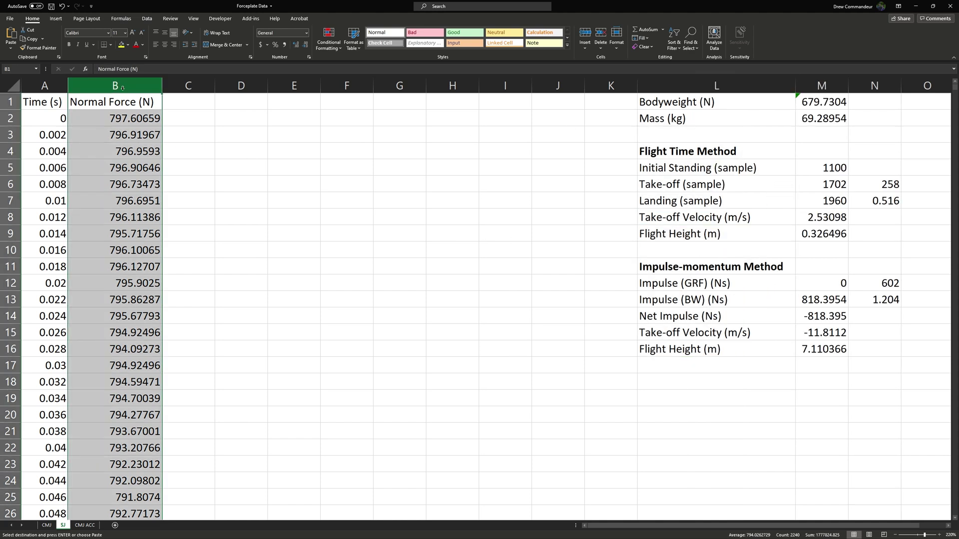
left_click(56, 18)
left_click(348, 47)
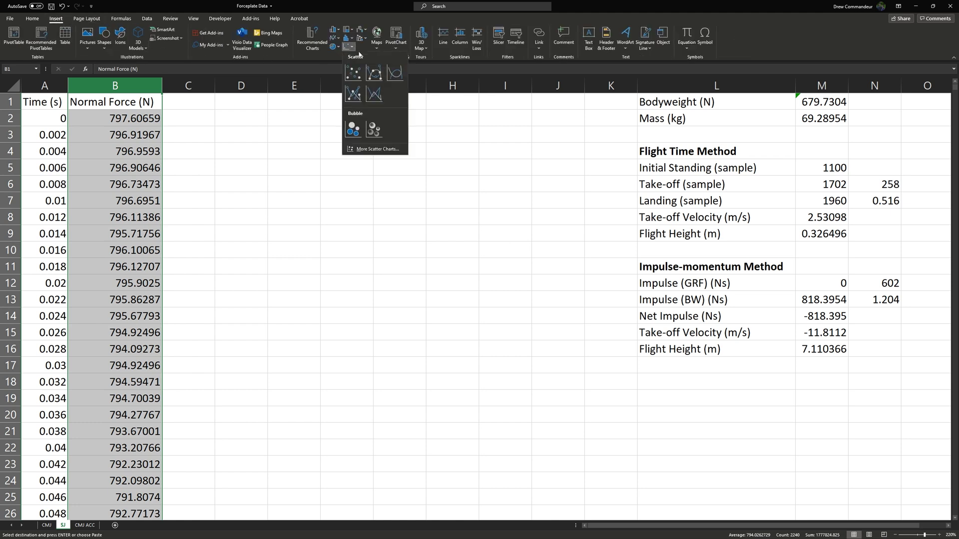
left_click(393, 74)
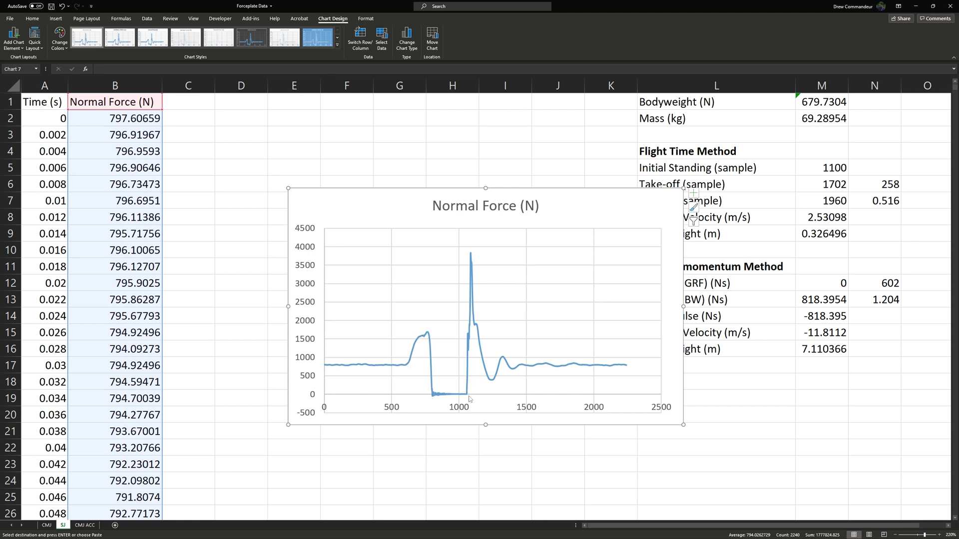
left_click_drag(567, 206, 481, 161)
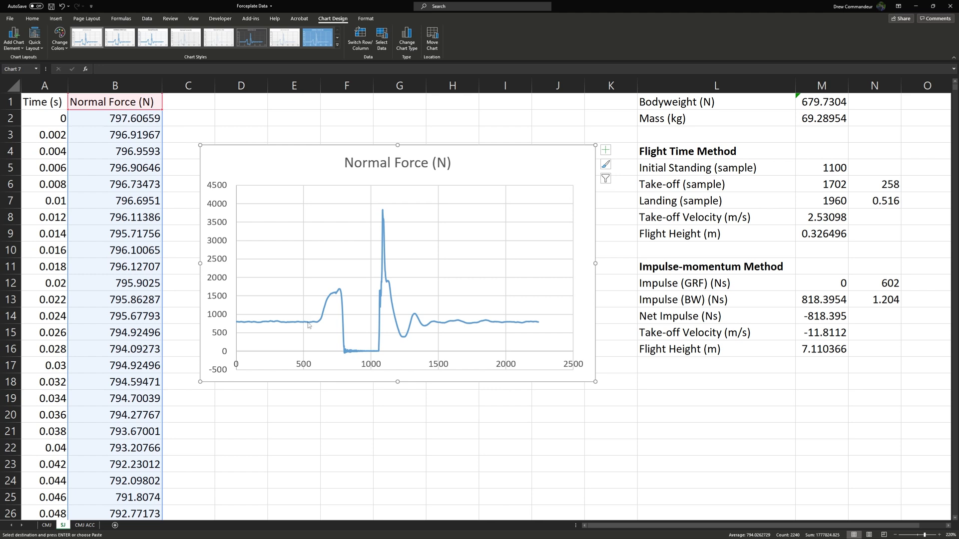
- Change the bodyweight formula in M1 to =AVERAGE(B2:B500)
left_click(821, 102)
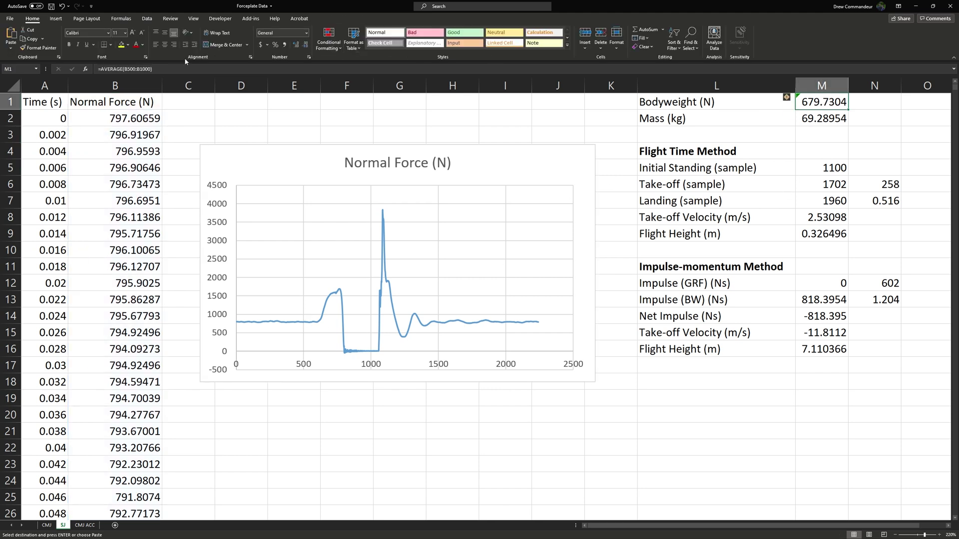
left_click(136, 68)
type("==")
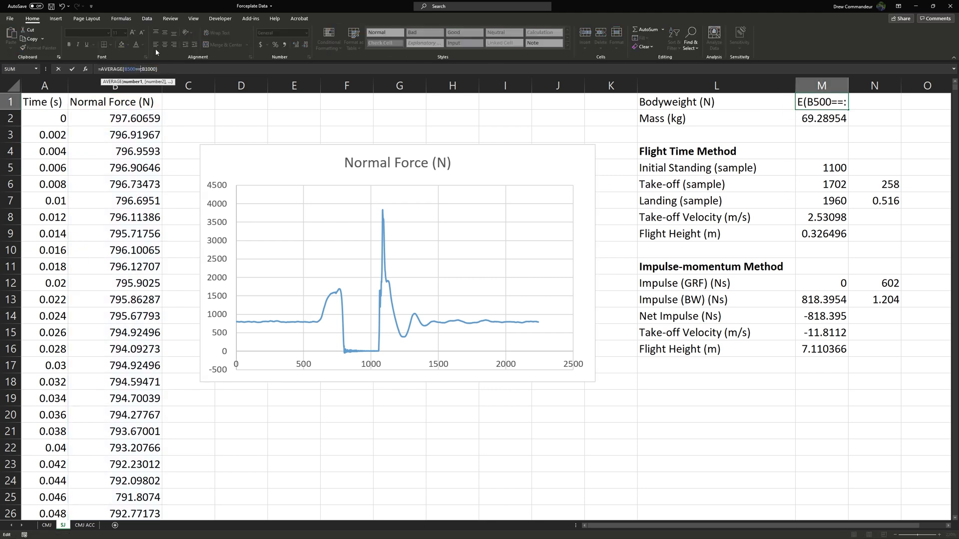
key("BackSpace")
key("BackSpace")
key("BackSpace")
key("BackSpace")
key("BackSpace")
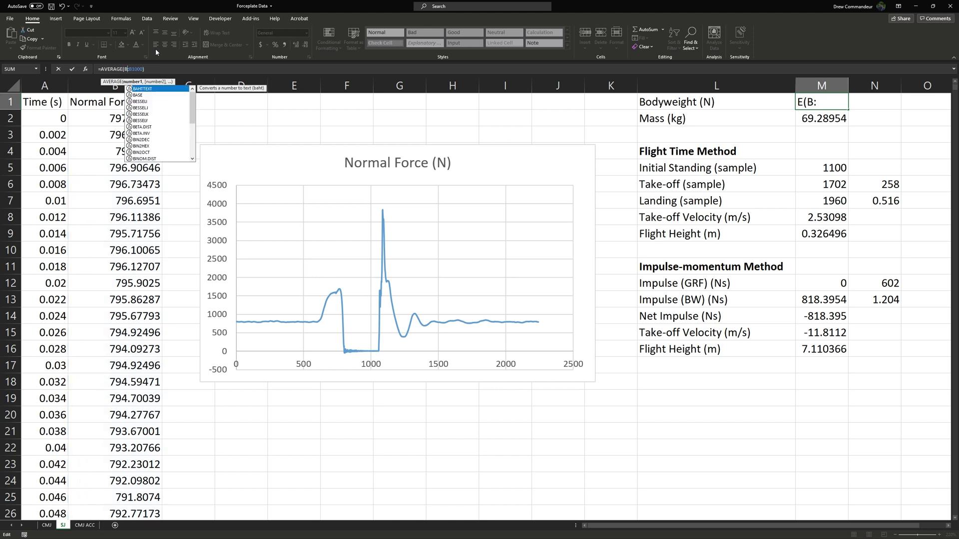
type("2")
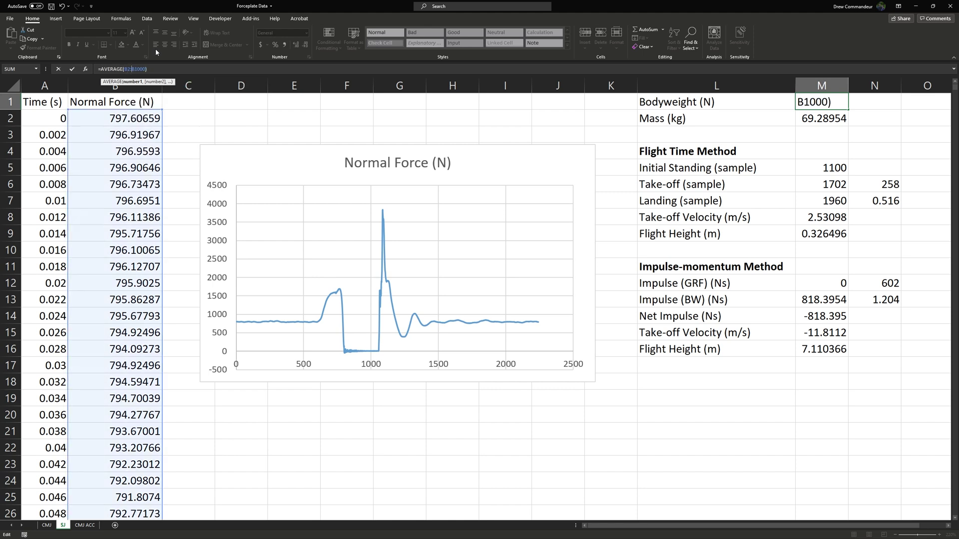
key("BackSpace")
key("BackSpace")
key("BackSpace")
key("BackSpace")
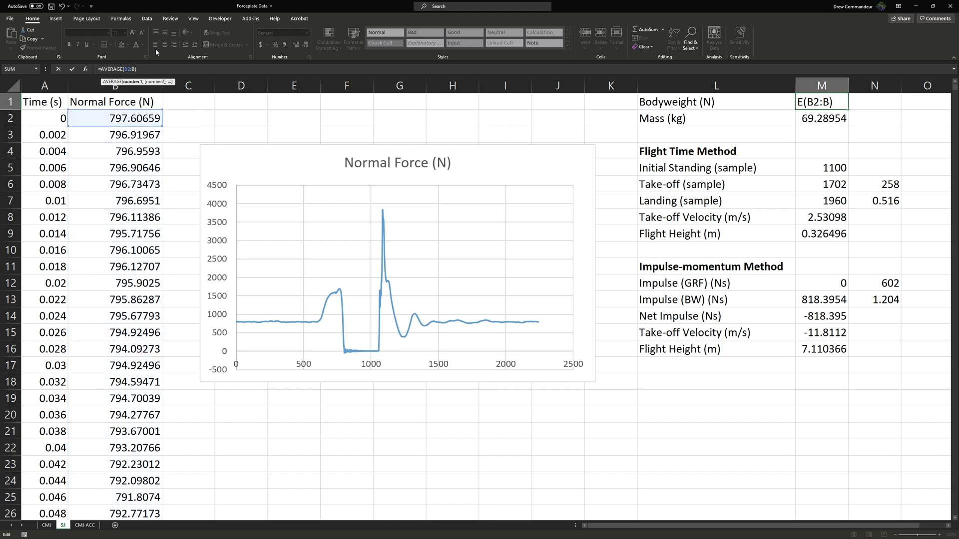
type("500")
key("Return")
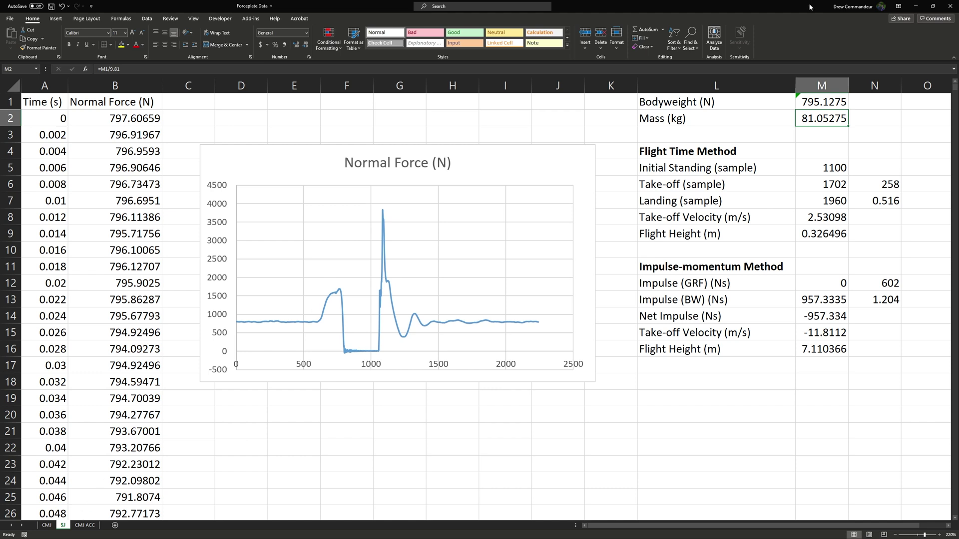
- Set the initial standing sample in M5 to 500
left_click_drag(821, 168, 822, 151)
left_click(317, 177)
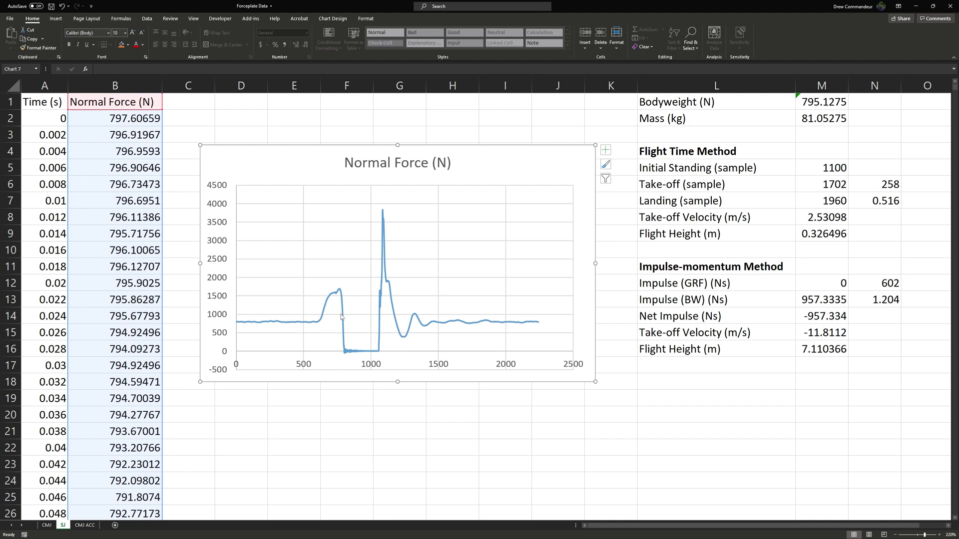
left_click(827, 169)
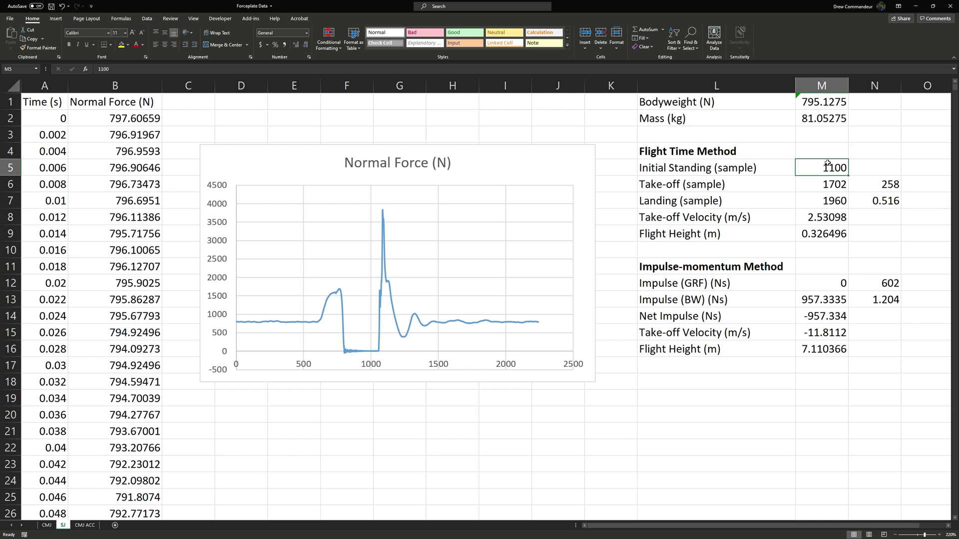
type("500")
key("Return")
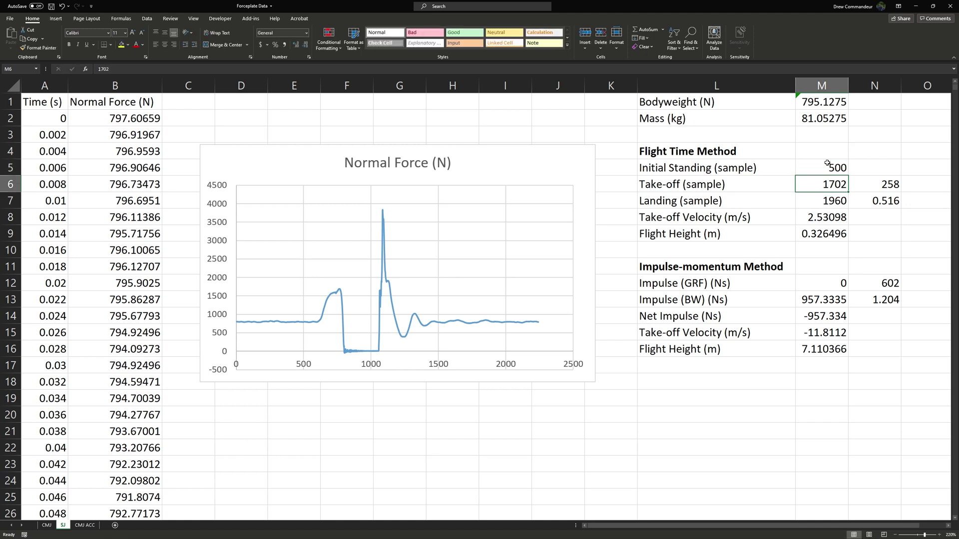
- Enlarge the Normal Force chart and reposition it so the calculation block stays uncovered
left_click(405, 366)
left_click_drag(594, 382, 734, 501)
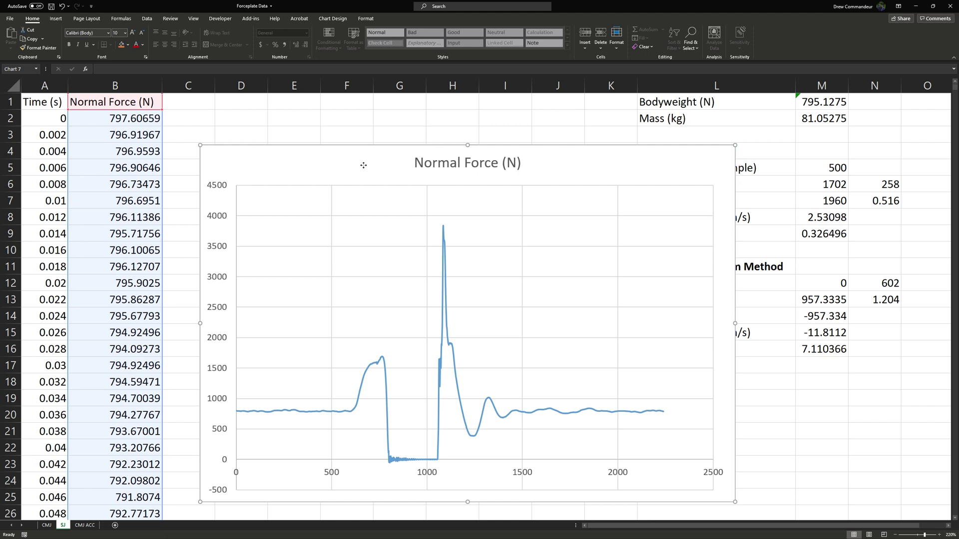
left_click_drag(363, 165, 258, 137)
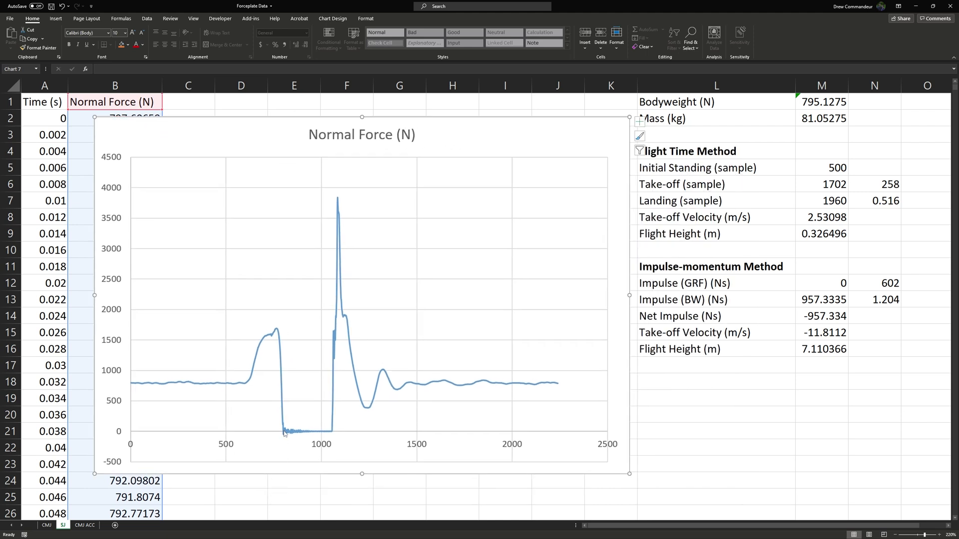
- Read the start and end of the flight phase on the force curve and set take-off to 808 and landing to 1055
mouse_move(285, 435)
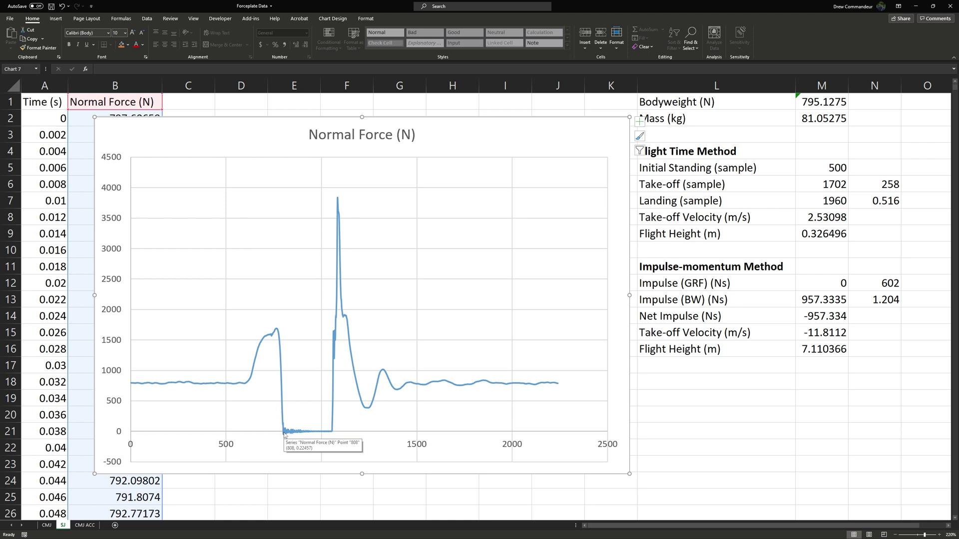
left_click(332, 432)
mouse_move(333, 435)
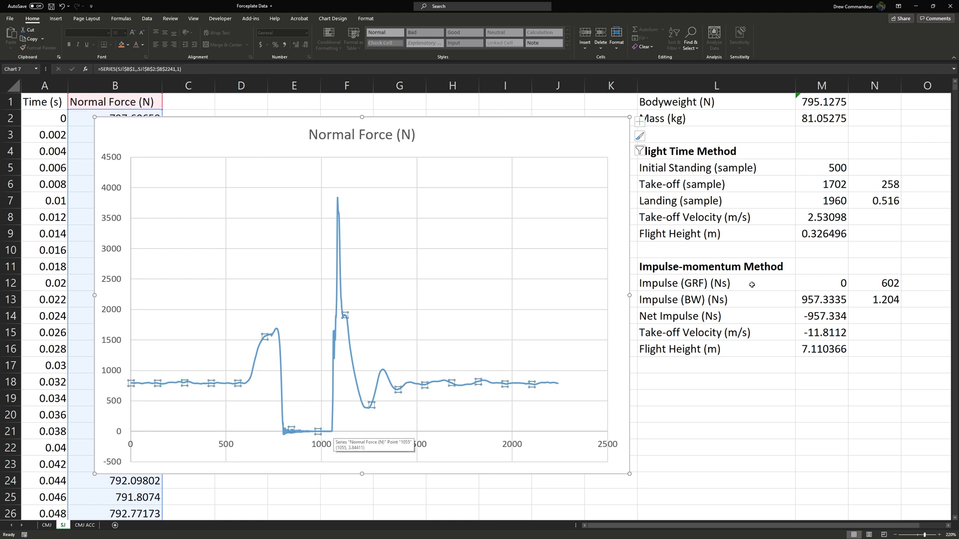
left_click(842, 184)
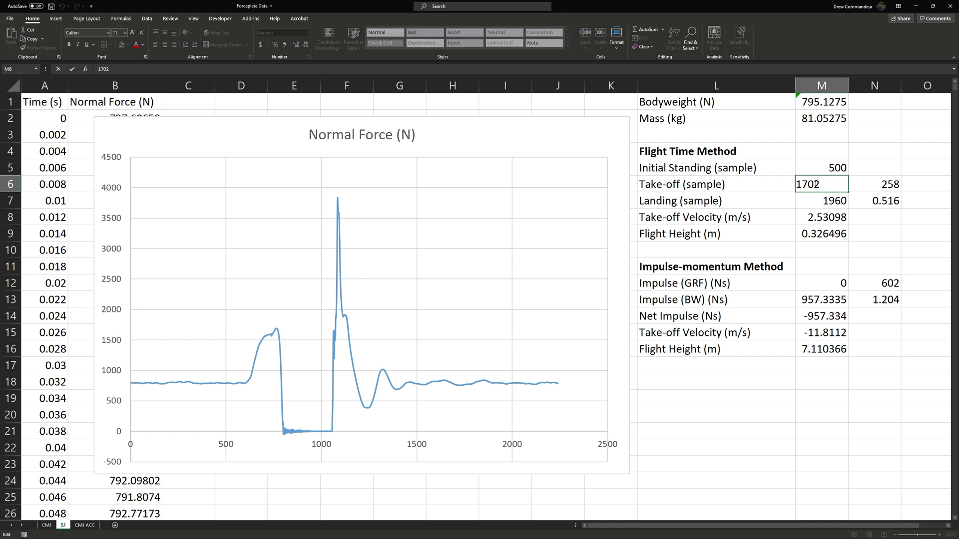
key("BackSpace")
type("808")
key("Return")
type("1055")
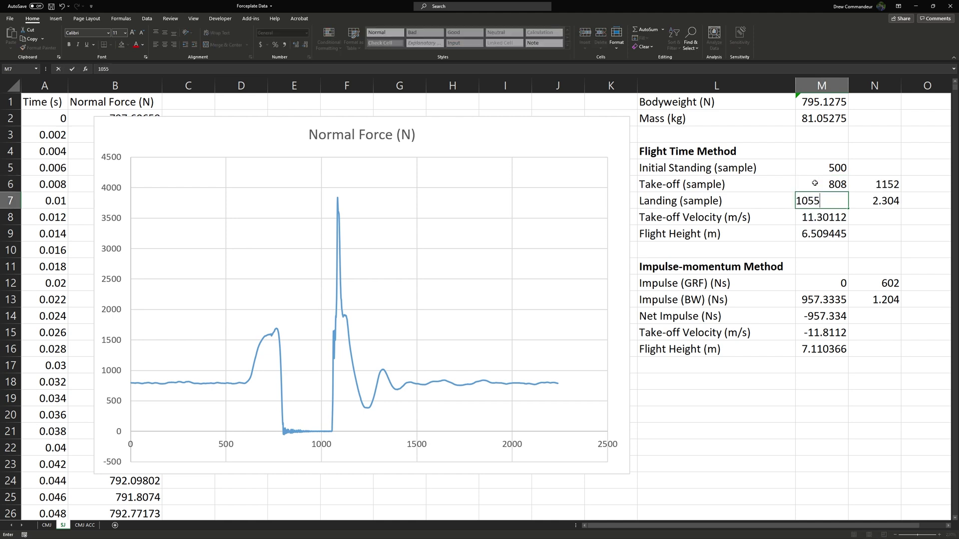
key("Return")
left_click(869, 245)
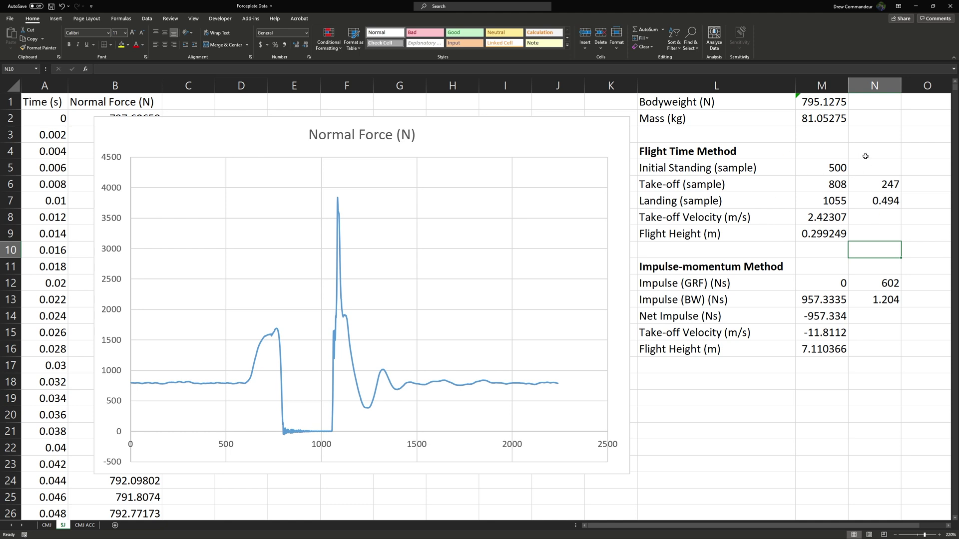
key("Up")
key("Up")
key("Up")
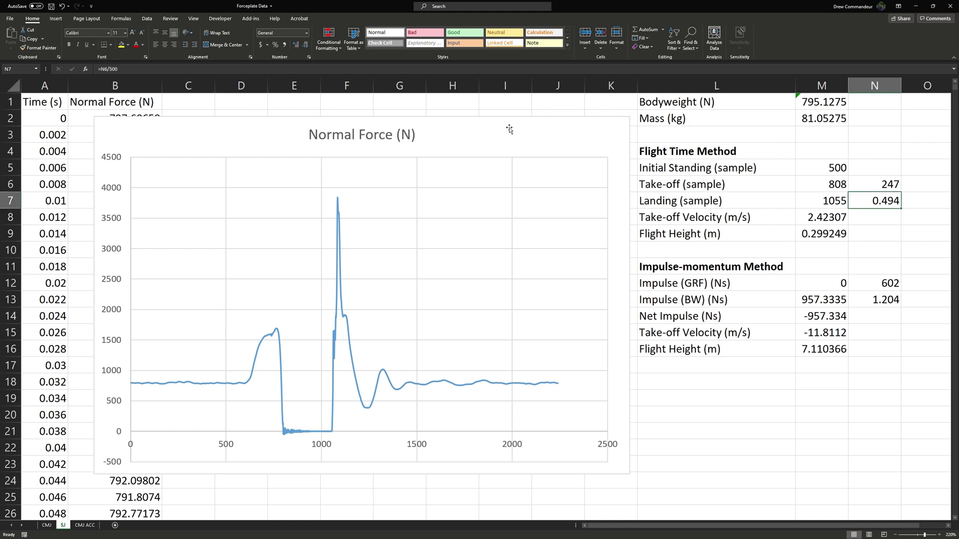
- Delete the Normal Force chart from the SJ sheet
left_click(481, 132)
key("Delete")
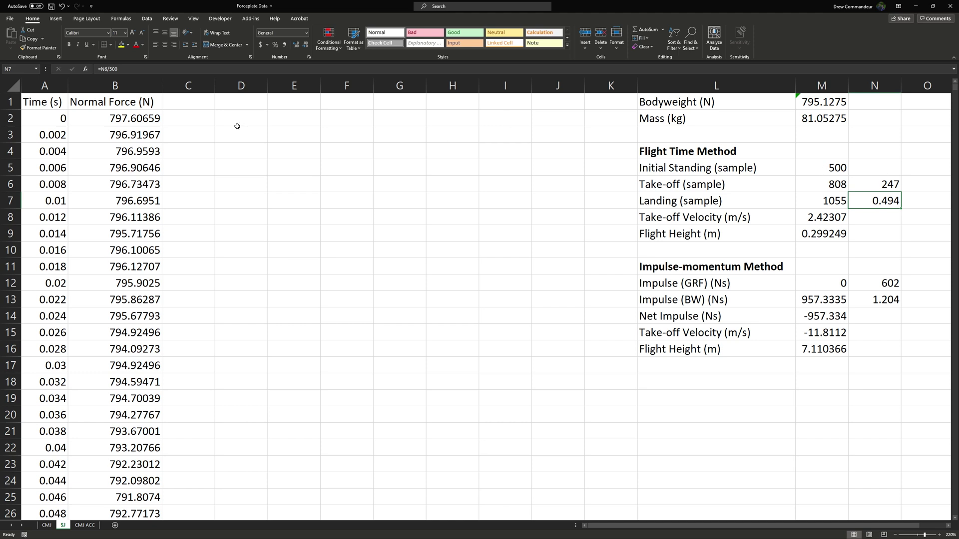
- Check the flight sample count and flight time formulas in N6 and N7
left_click(123, 70)
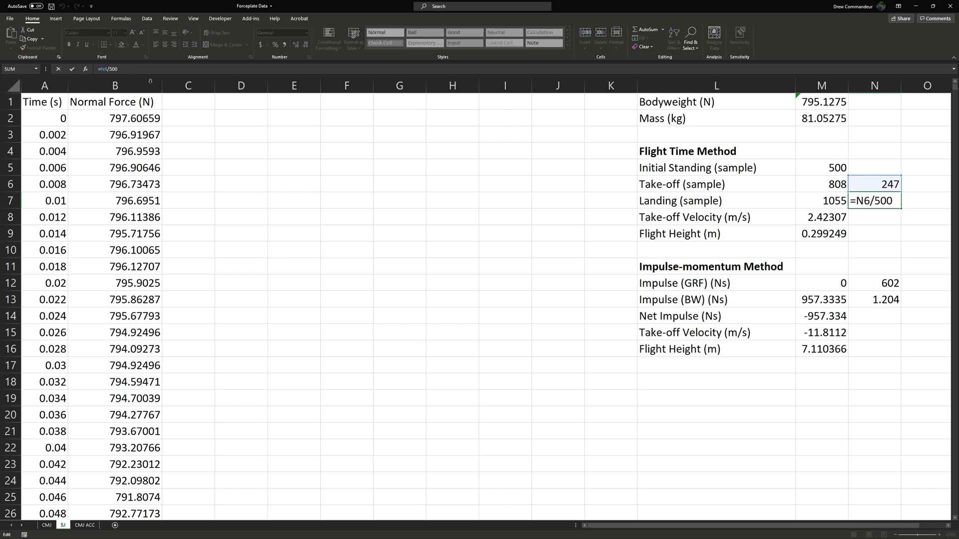
key("Return")
left_click(874, 183)
left_click(106, 70)
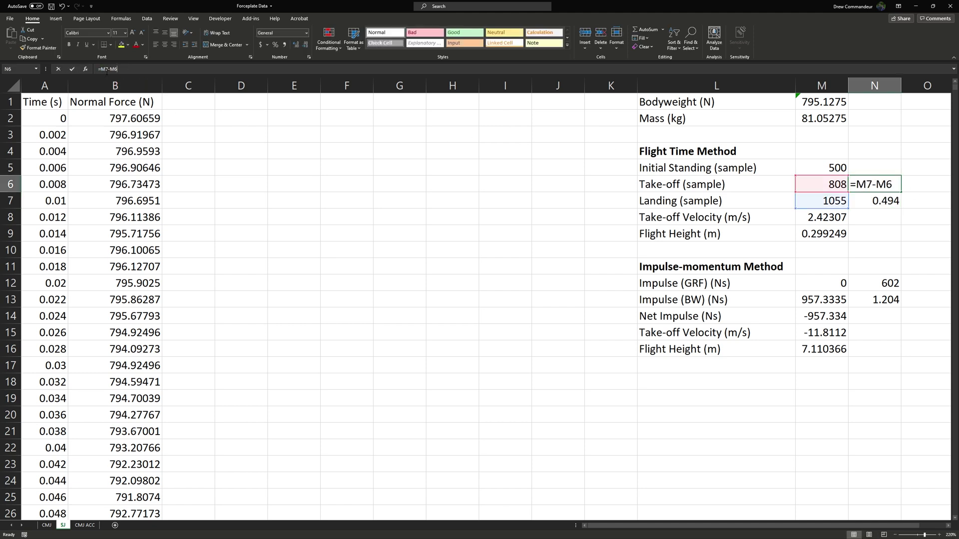
key("Escape")
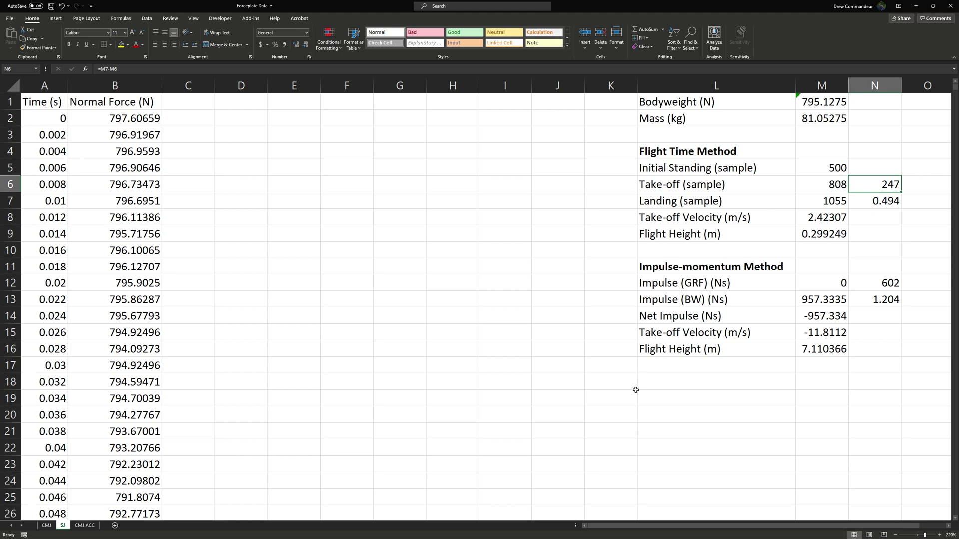
- Insert a scatter line chart of the Normal Force column on the SJ sheet and move it clear of columns C and D
left_click(45, 525)
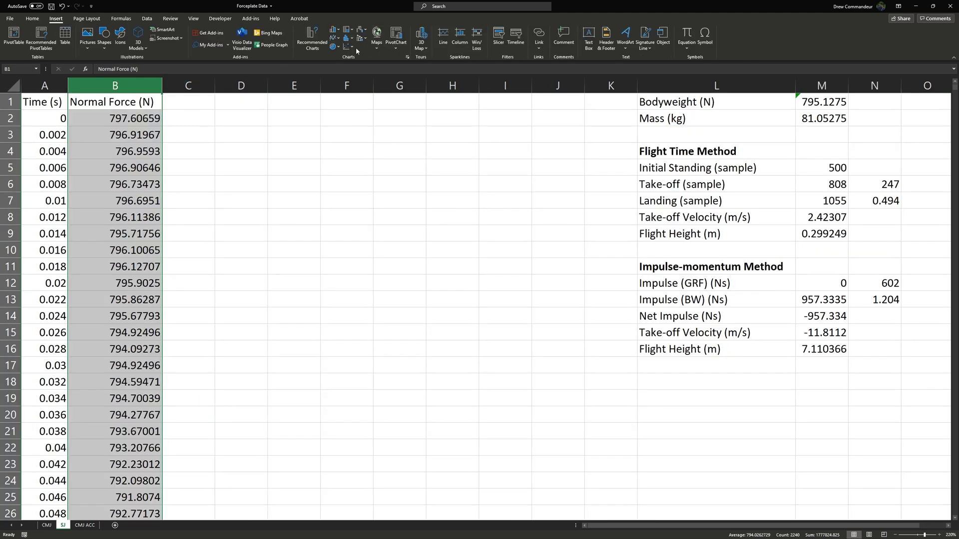
left_click(356, 47)
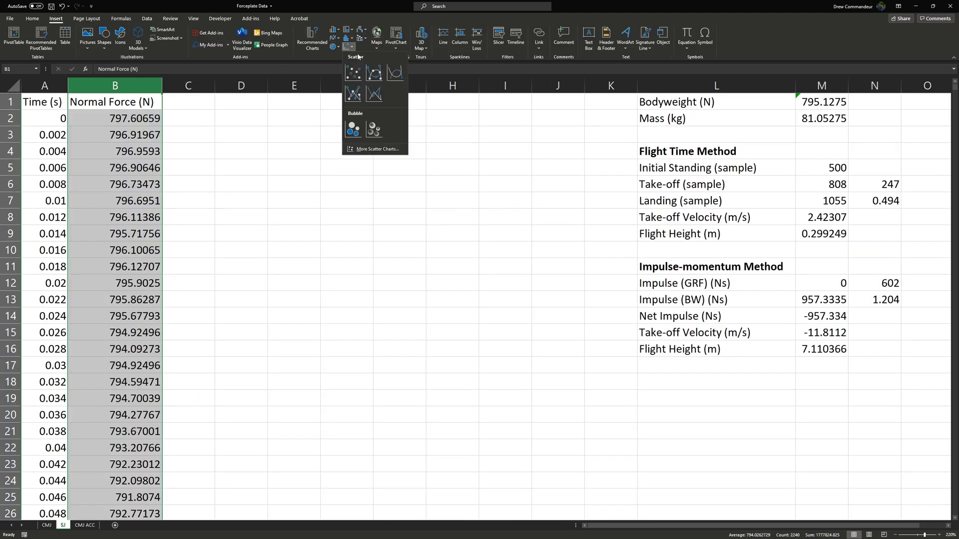
key("Escape")
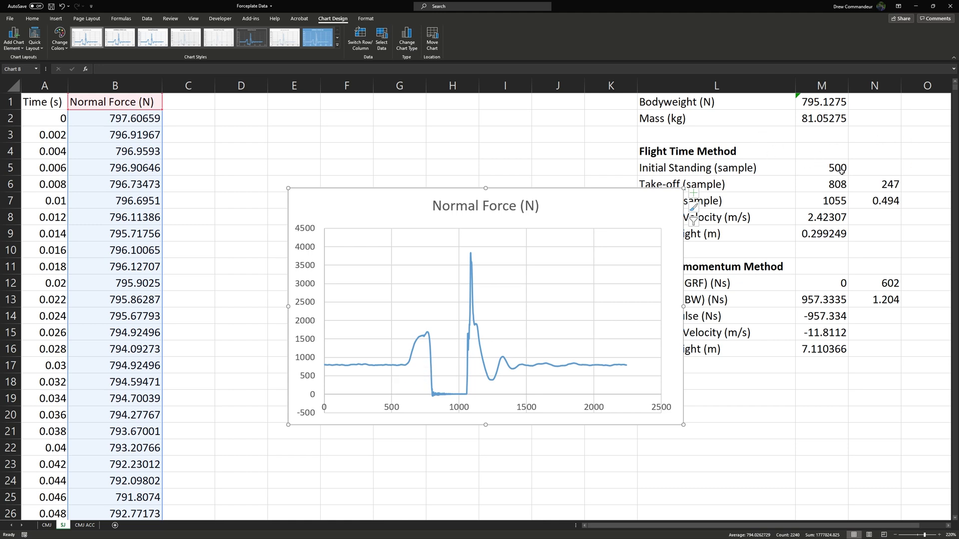
left_click_drag(541, 218, 483, 202)
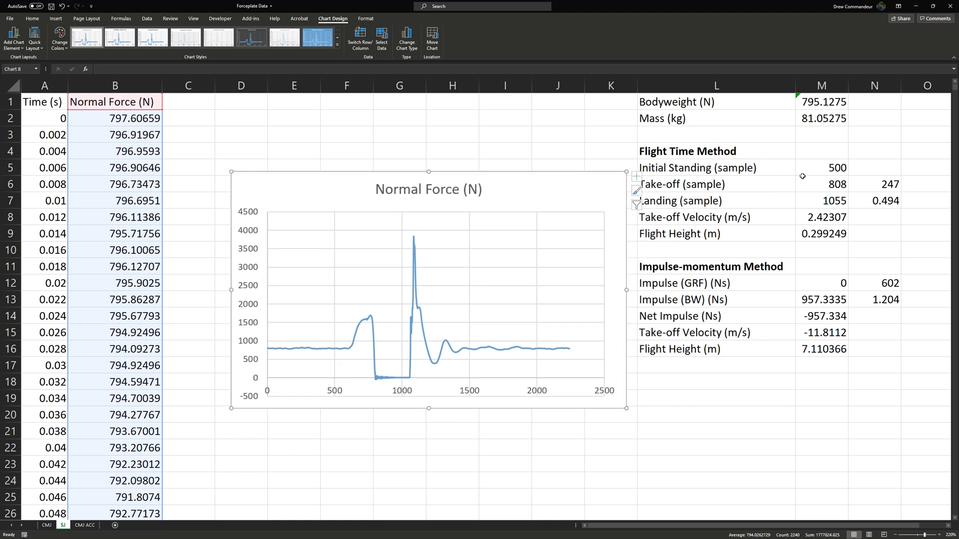
left_click_drag(541, 186, 643, 126)
- Title column C "Cropped Data (N)" in cell C1
left_click(172, 102)
type("Cr")
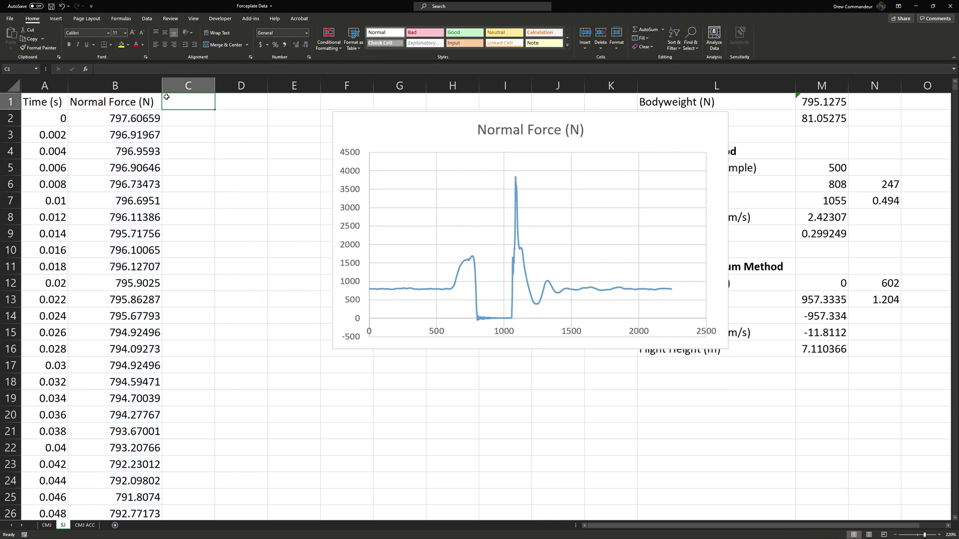
type("opped Da")
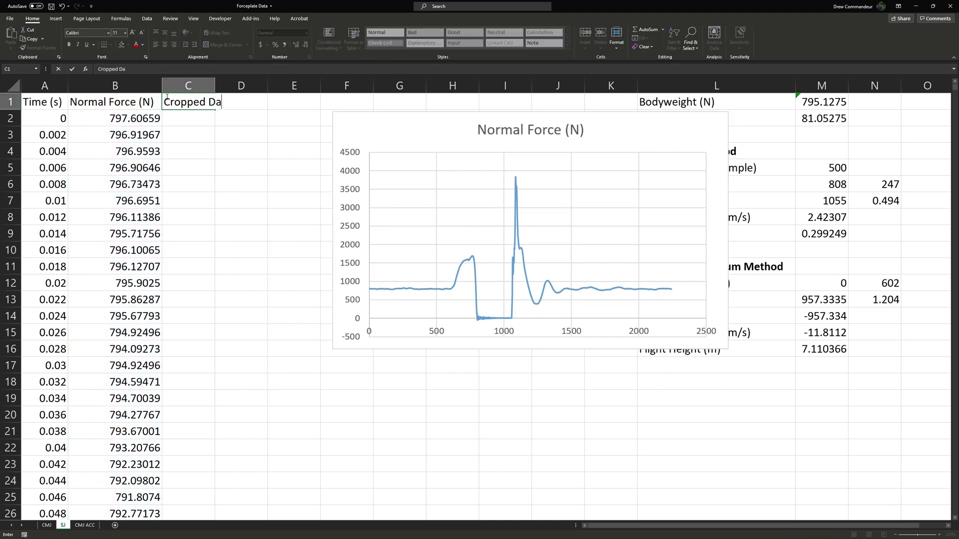
type("ta (N)")
key("Return")
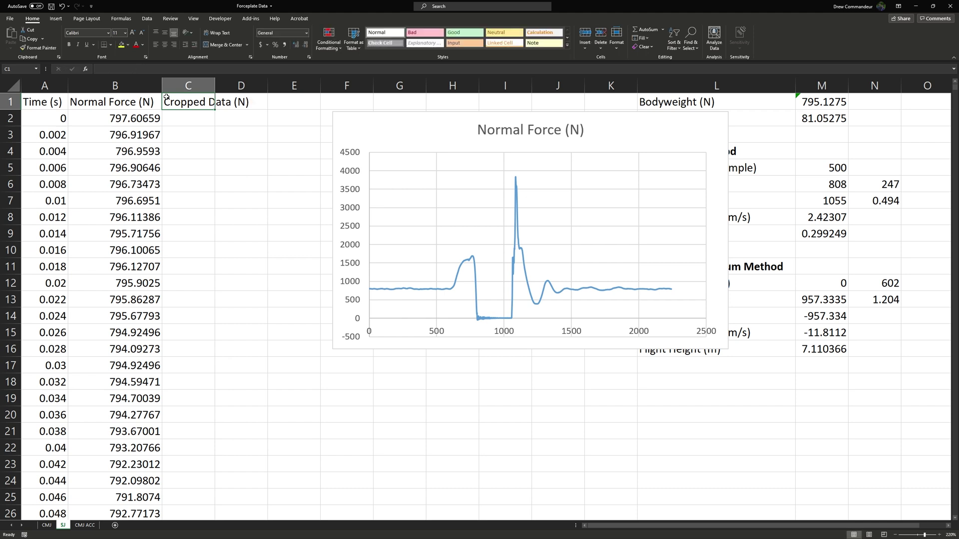
- Fill the cropped data column from C2 with the formula =B500:B808, covering initial standing to take-off
type("=")
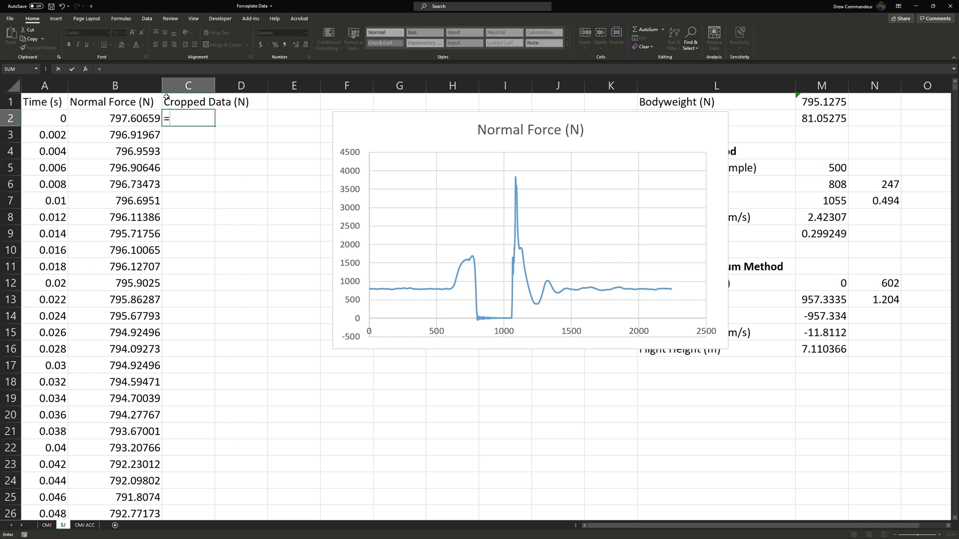
type("B")
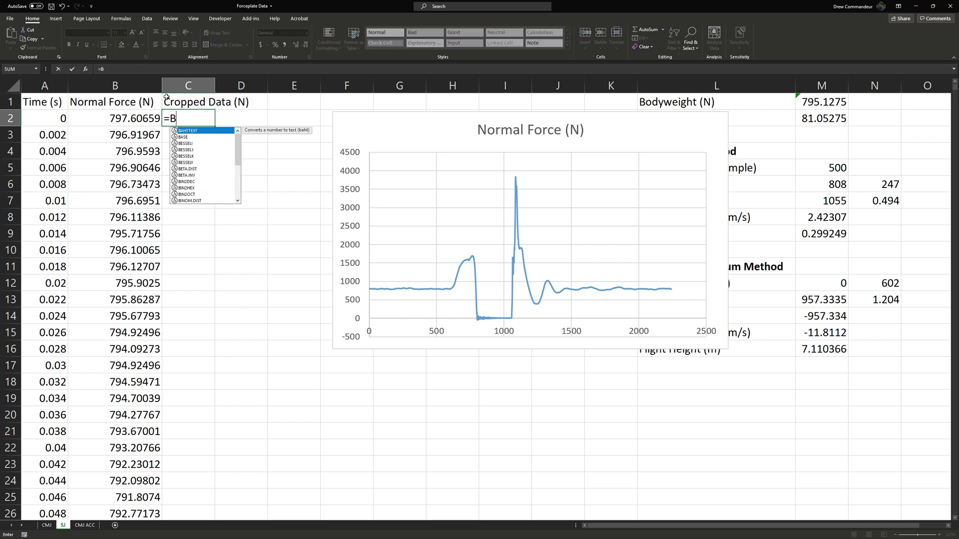
type("500")
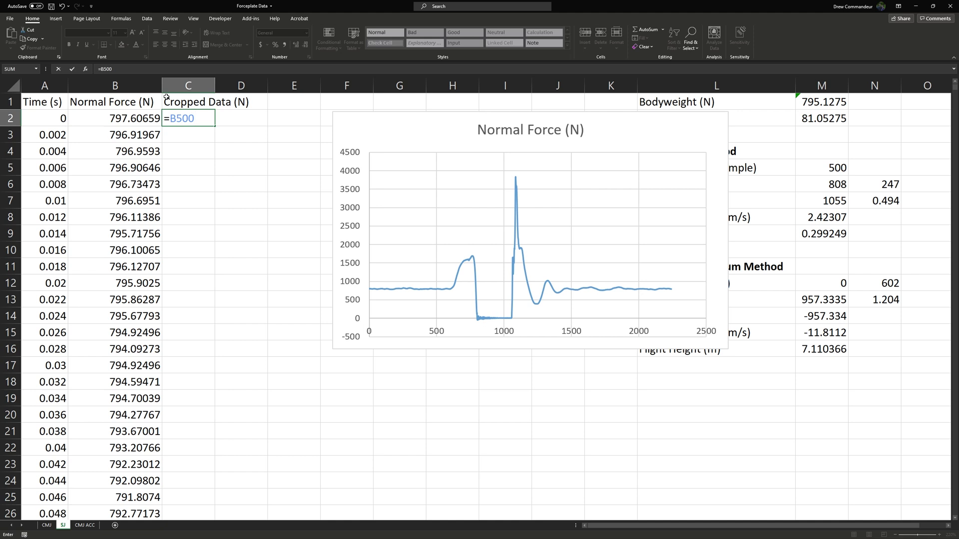
type(":B808")
key("Return")
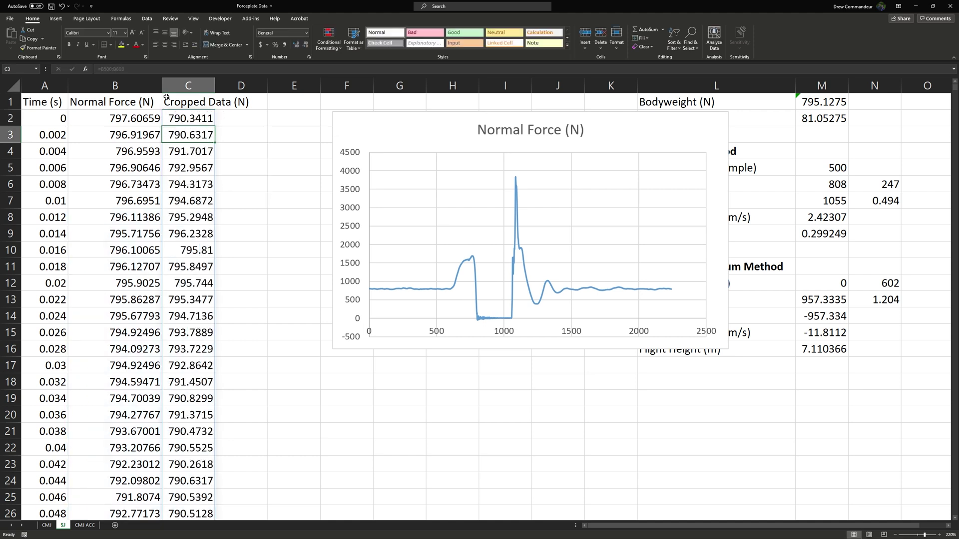
- Calculate the impulse per sample in D2 with =C2*(1/500) and fill the formula down column D
left_click(244, 122)
type("=")
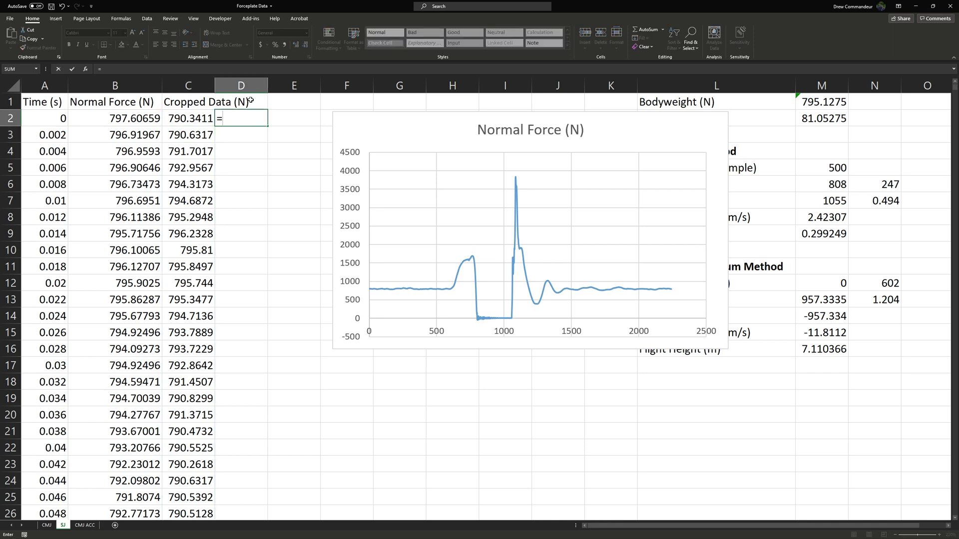
key("Left")
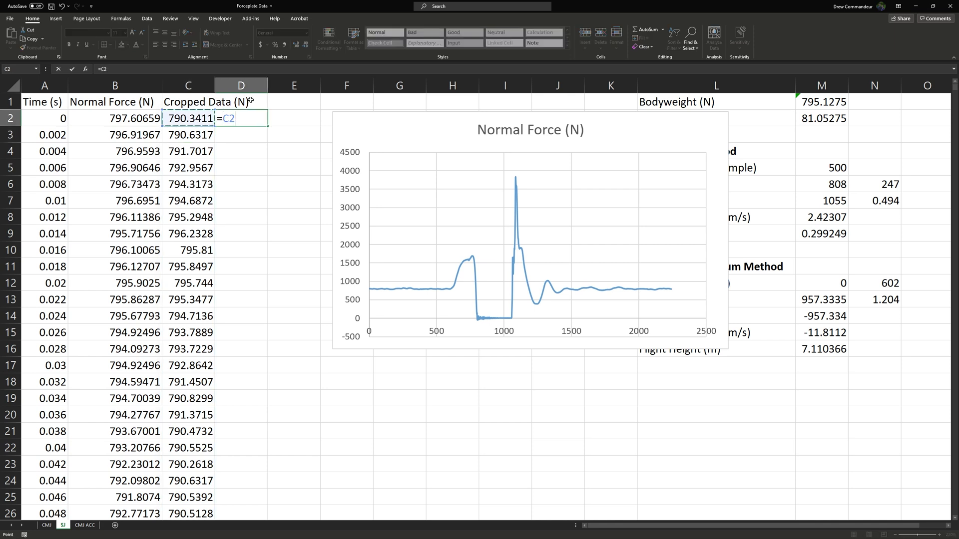
type("*(1/500")
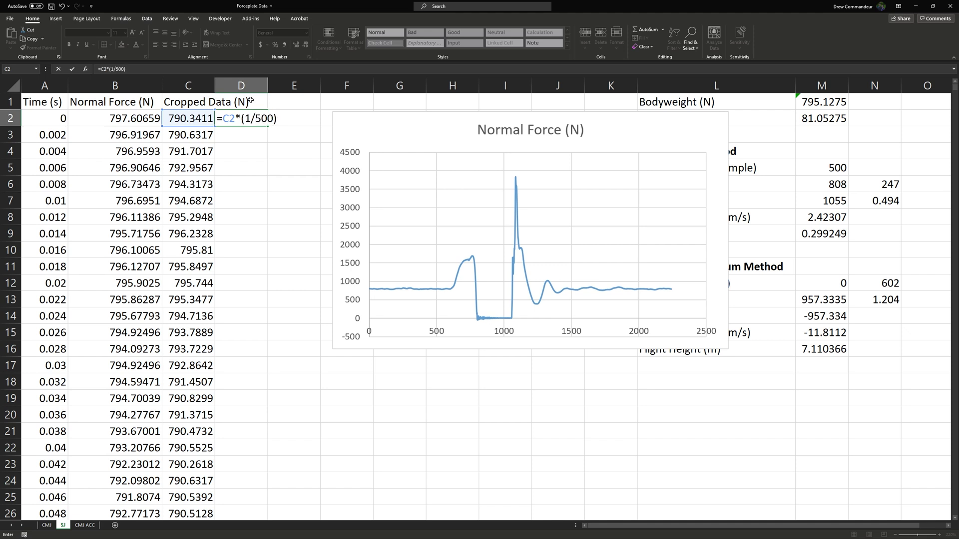
key("Return")
left_click(255, 117)
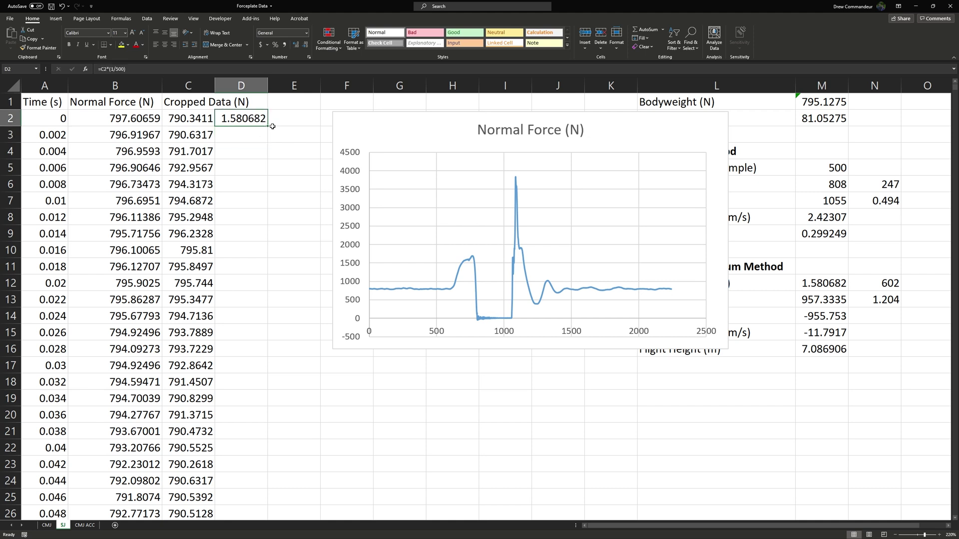
double_click(268, 127)
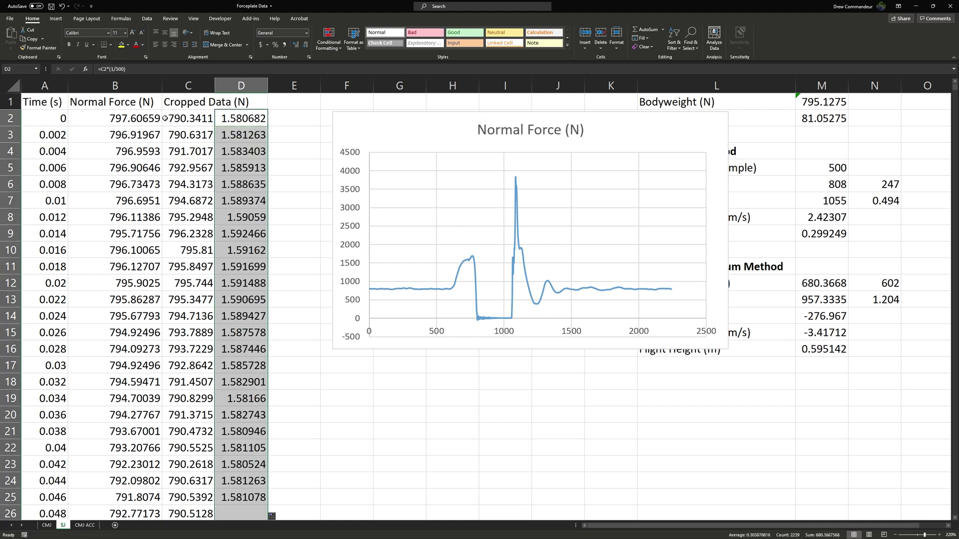
- Move the Normal Force chart off the header rows and delete it from the sheet
left_click(180, 125)
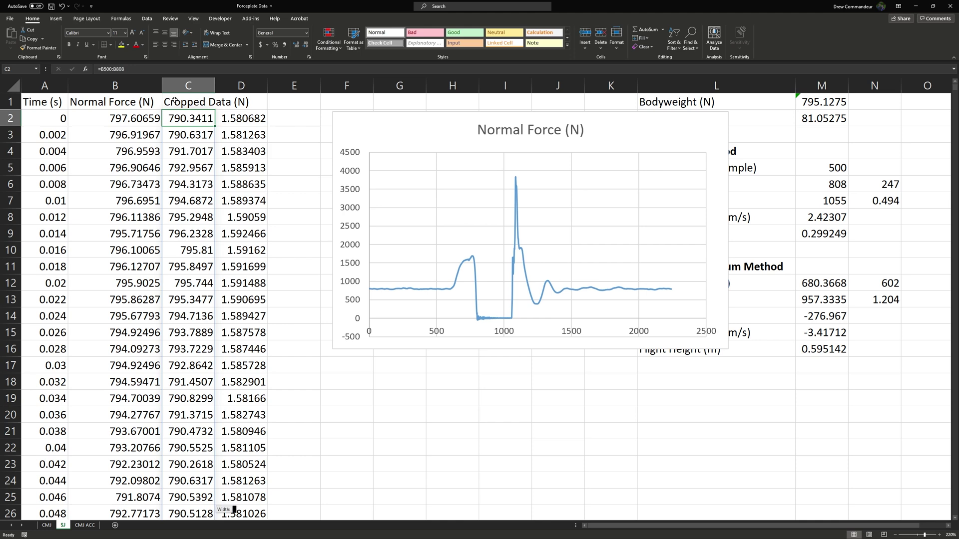
key("ctrl+shift+Down")
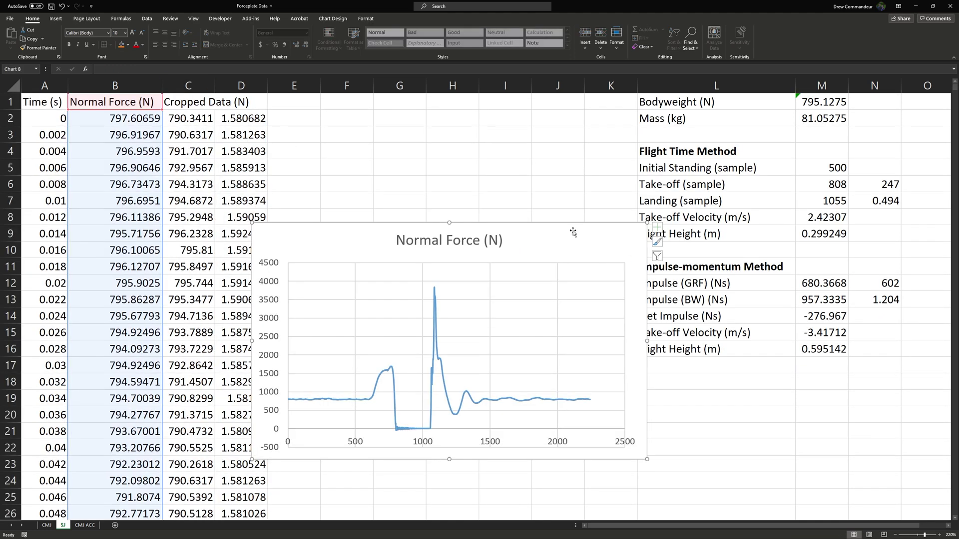
type("\\")
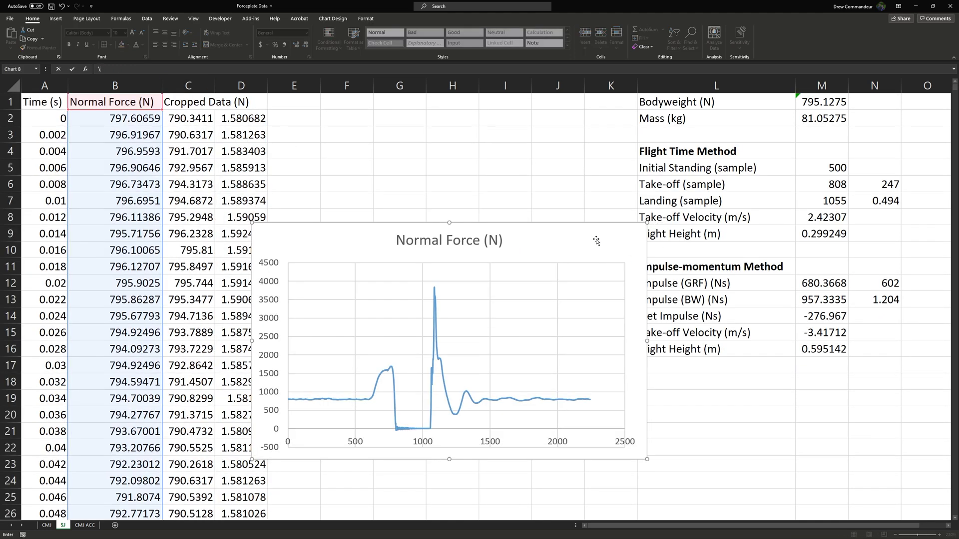
key("Escape")
key("Delete")
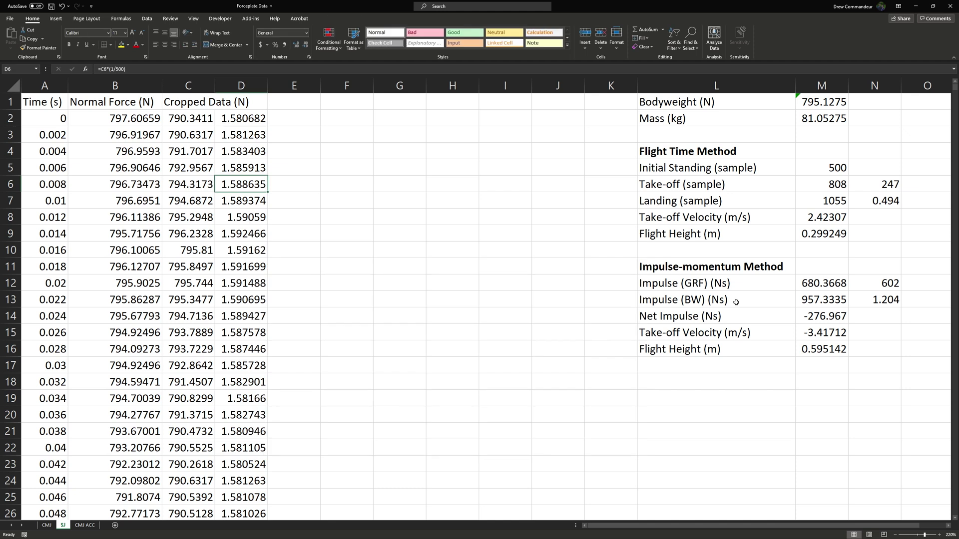
- Check the GRF impulse sum formula in M12 and title column D "Impulse (Ns)"
left_click(815, 281)
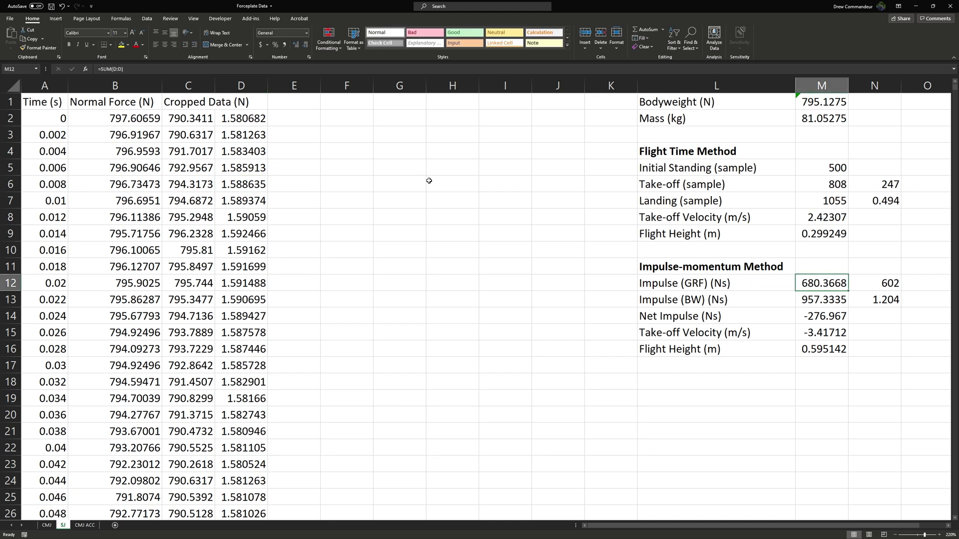
left_click(125, 69)
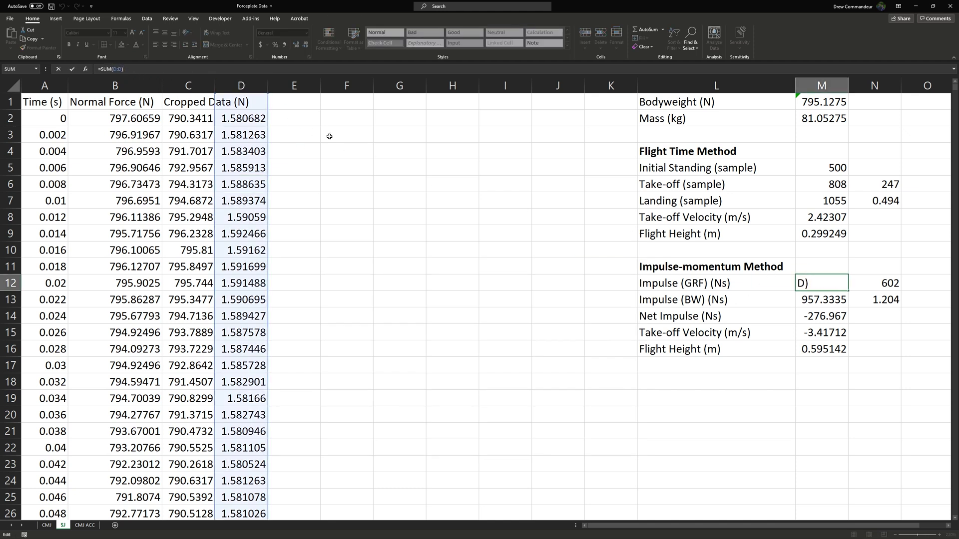
key("Escape")
left_click(273, 150)
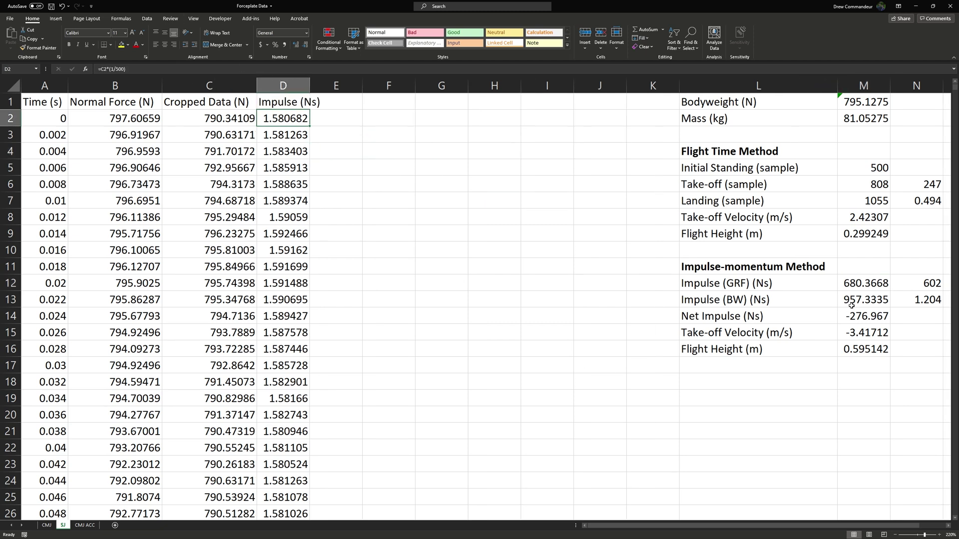
- Check the formulas behind the bodyweight impulse in M13 and the sample count in N12
left_click(866, 304)
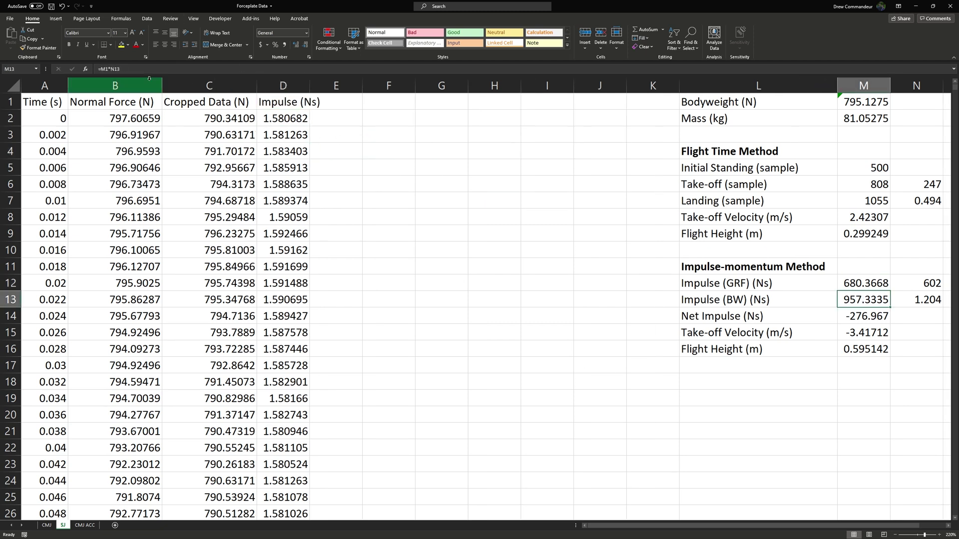
key("F2")
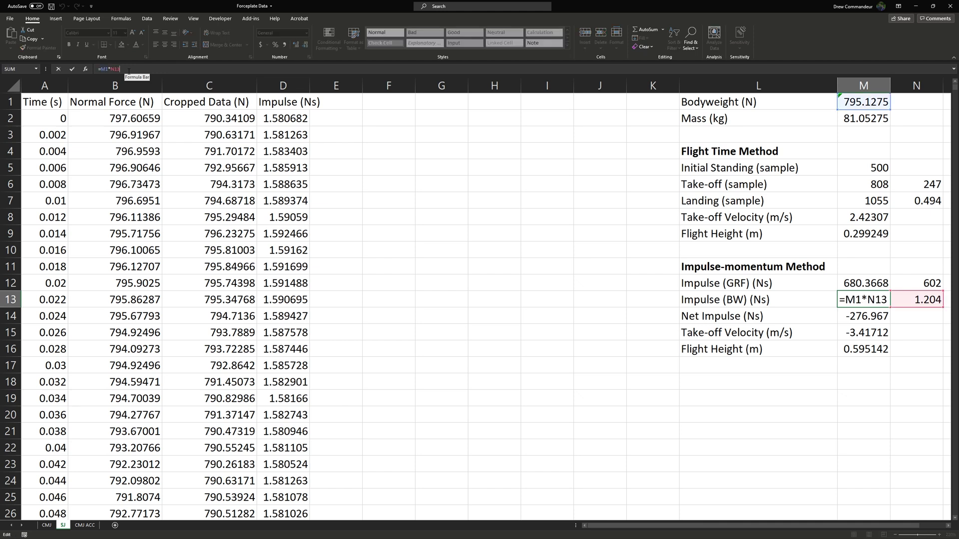
left_click(918, 281)
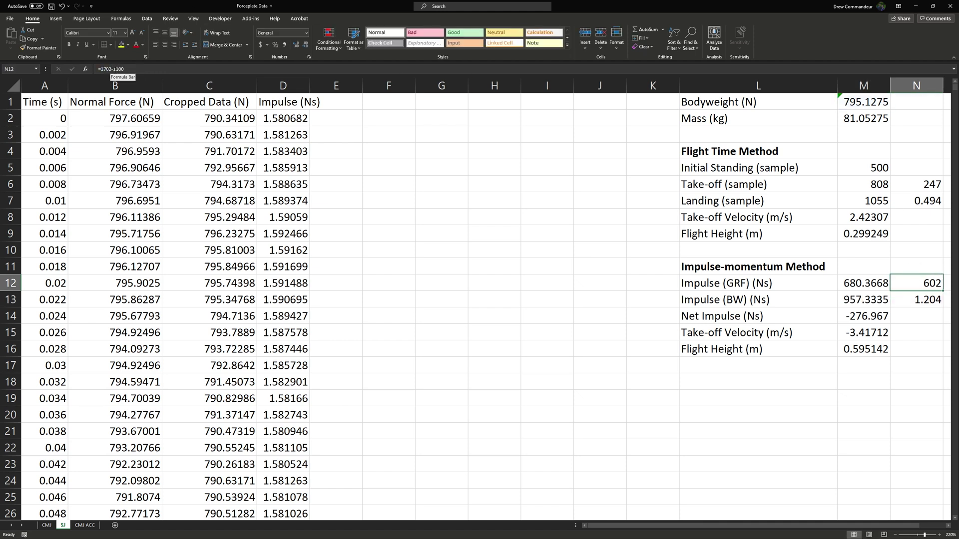
left_click(130, 68)
key("Escape")
- Set N12 to the number of samples between initial standing and take-off with =M6-M5
type("=")
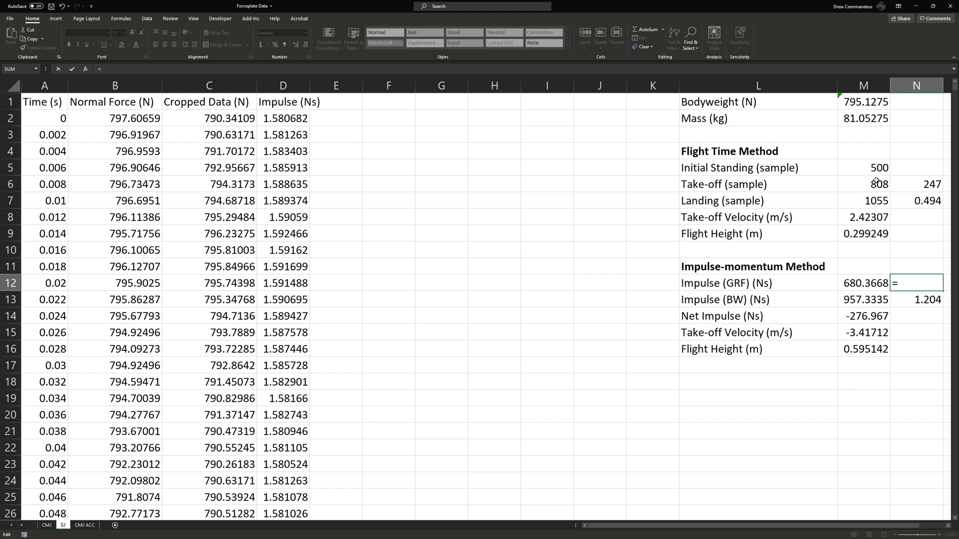
left_click(876, 182)
type("-")
left_click(871, 169)
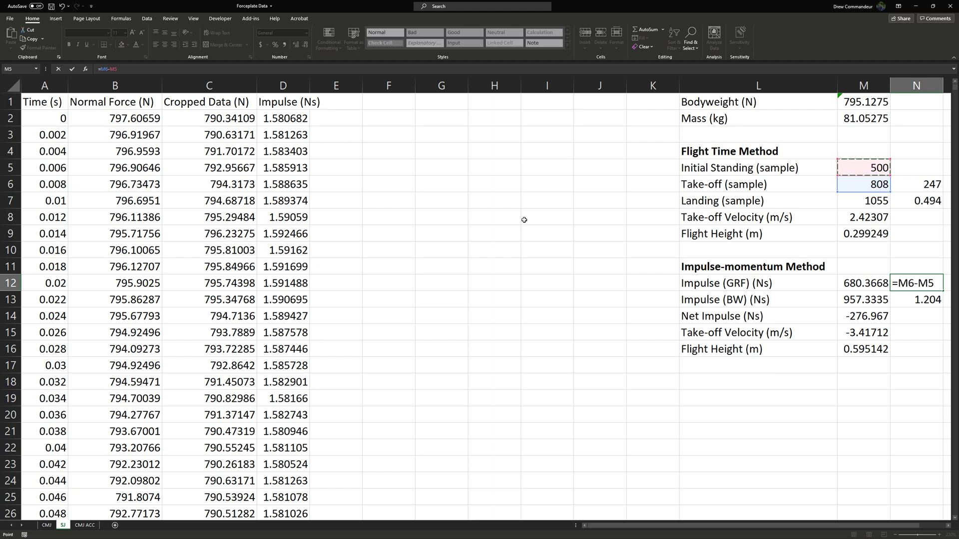
key("Return")
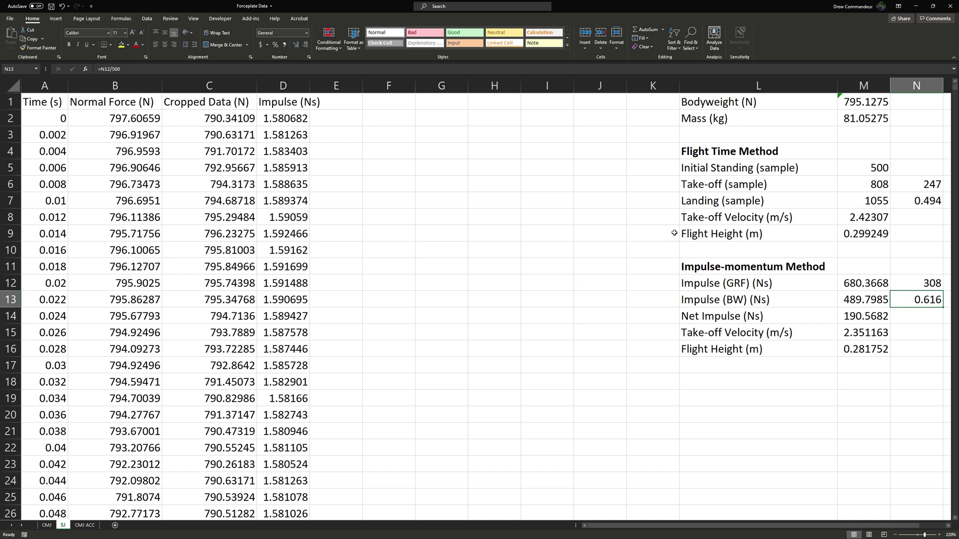
- Check the formulas behind the bodyweight impulse in M13 and the net impulse in M14
left_click(864, 298)
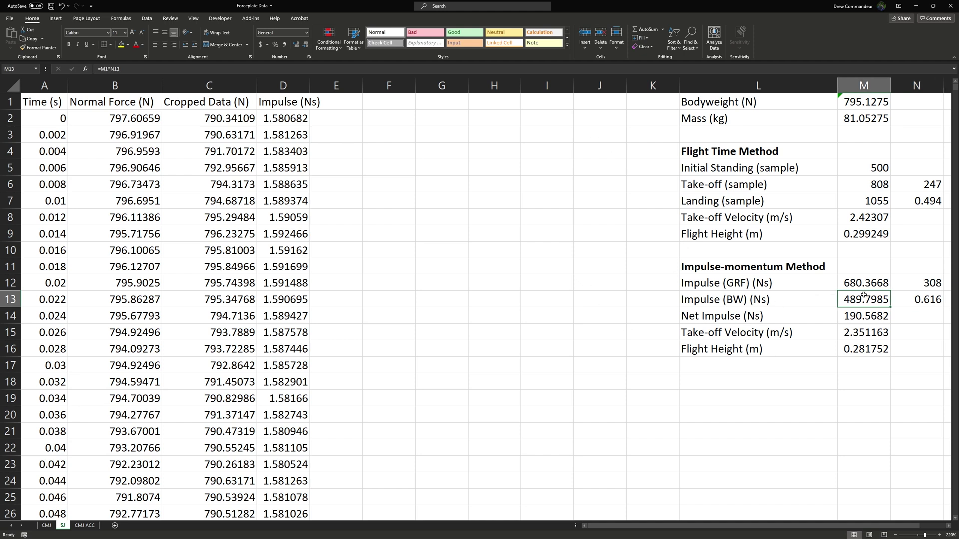
key("F2")
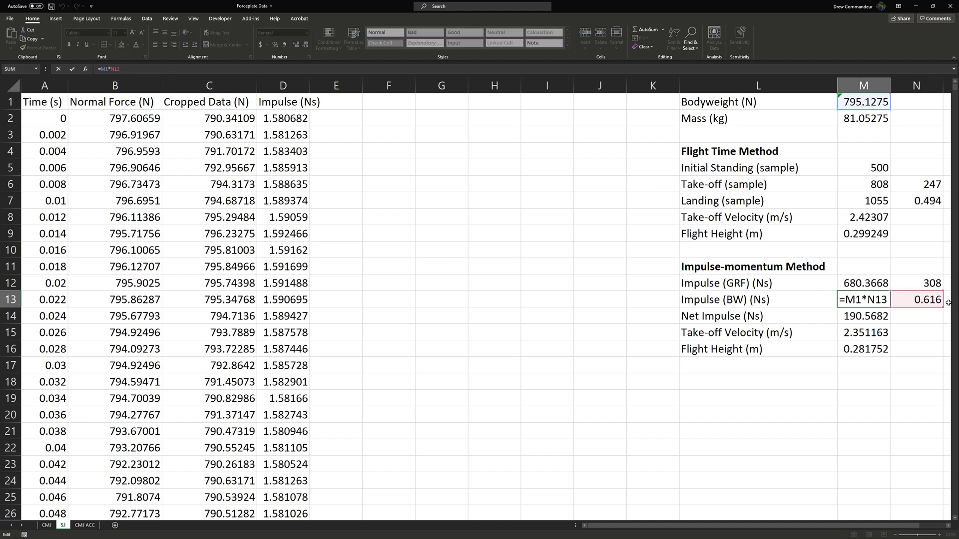
key("Return")
key("F2")
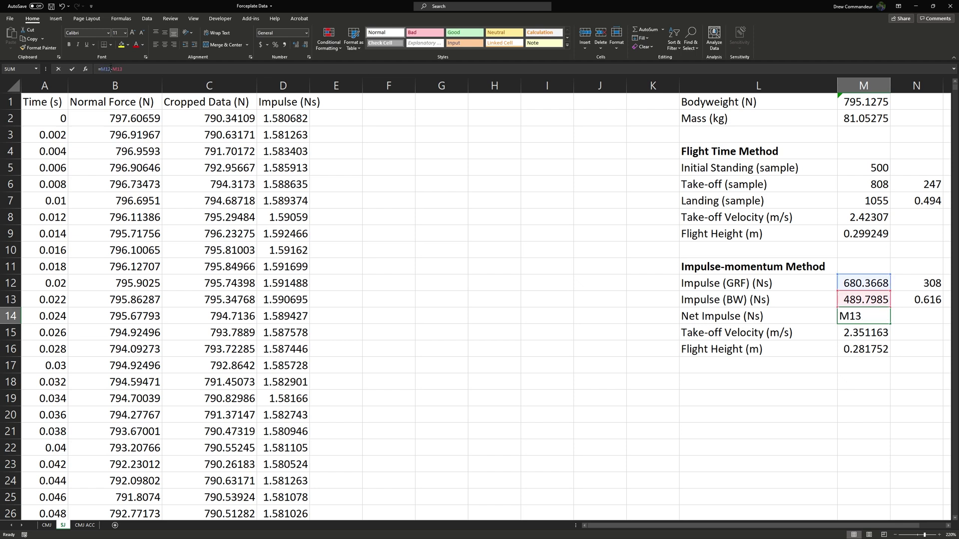
key("Escape")
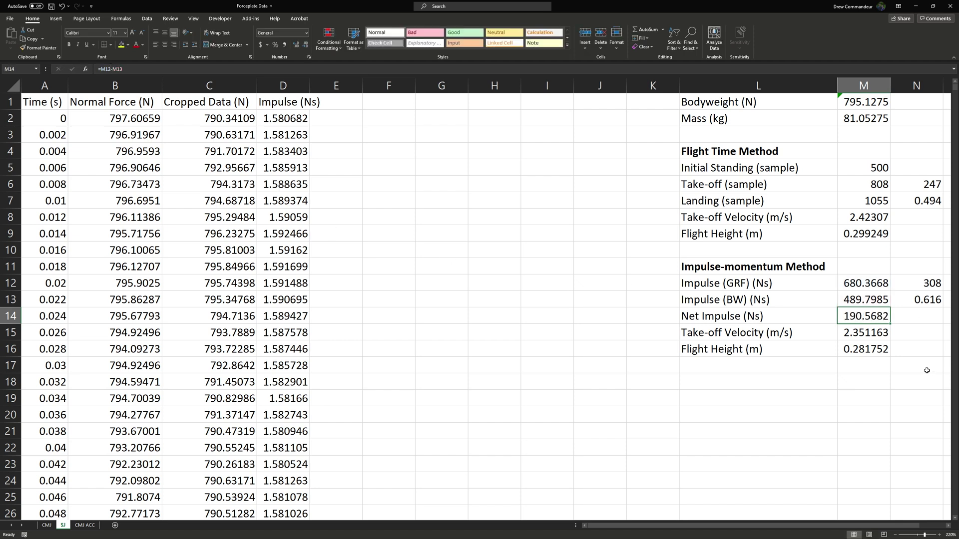
- Compare the squat jump's take-off velocity and flight height between the impulse-momentum and flight time methods
left_click(858, 340)
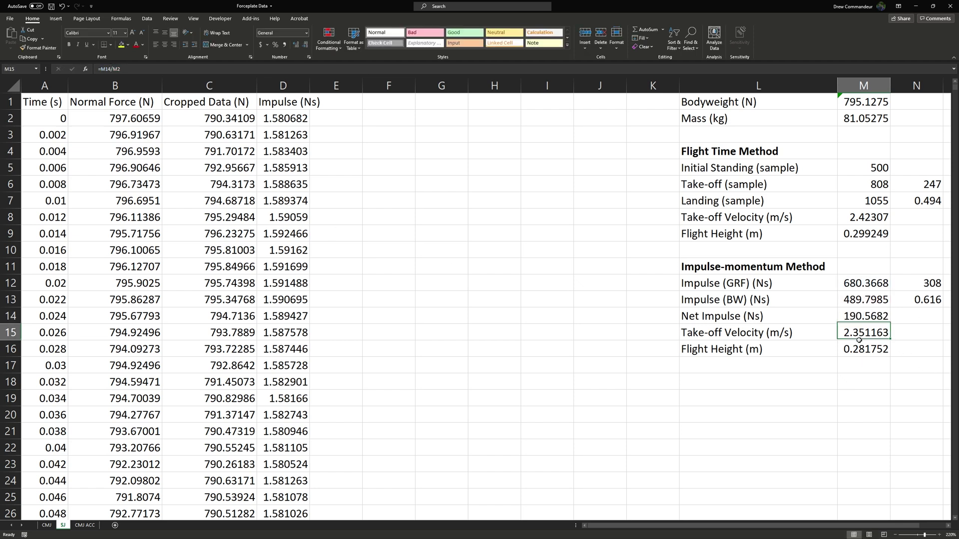
left_click(879, 218)
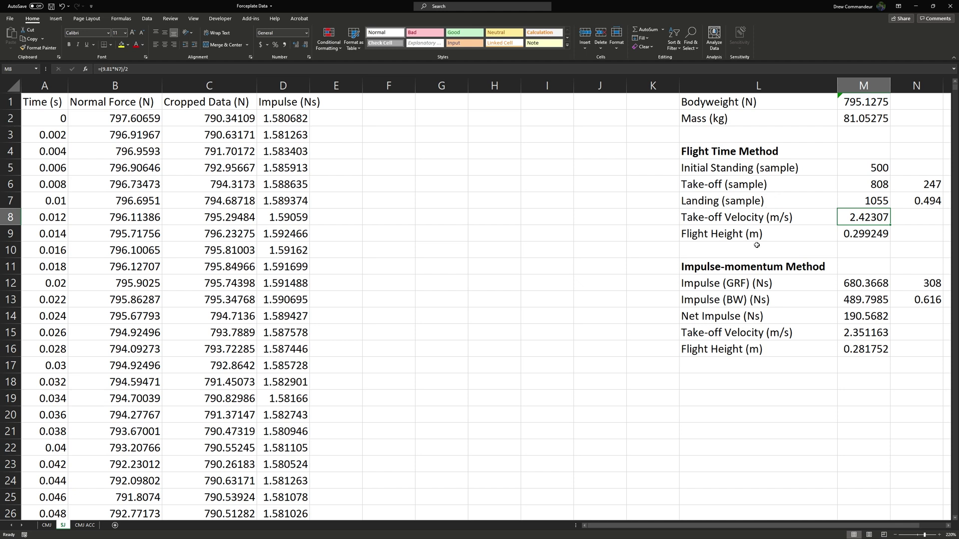
left_click_drag(860, 346, 771, 346)
left_click_drag(869, 233, 772, 232)
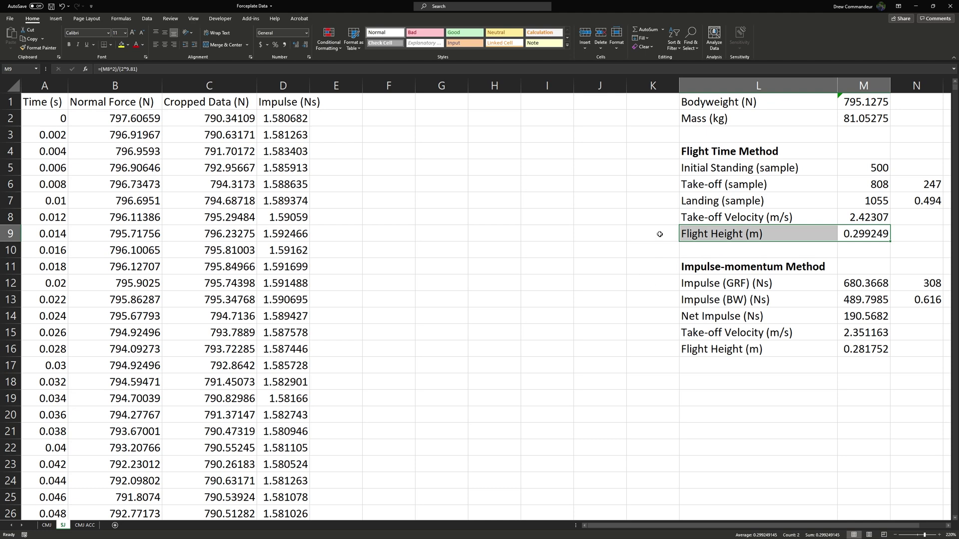
- Review the countermovement jump results on the CMJ sheet, including the flight height from the flight time method
left_click(46, 525)
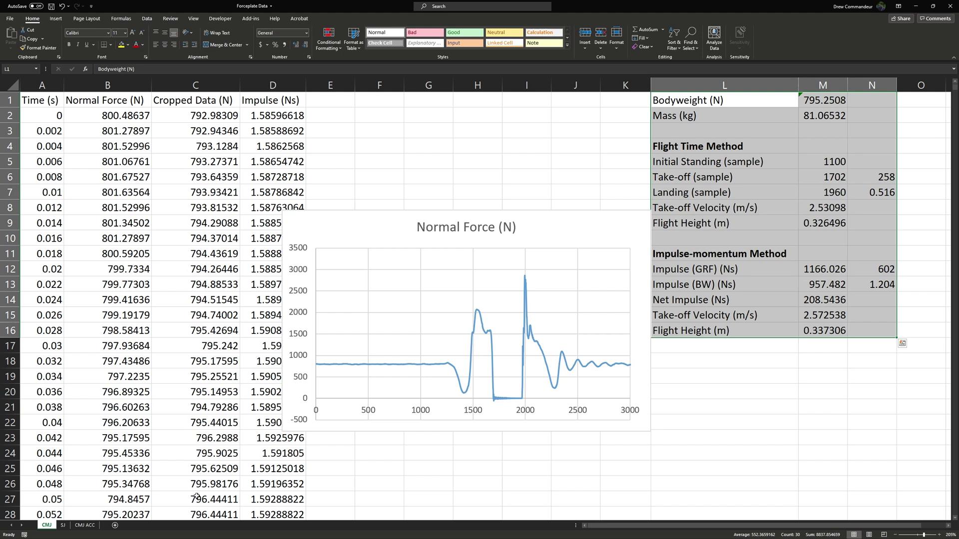
left_click(871, 237)
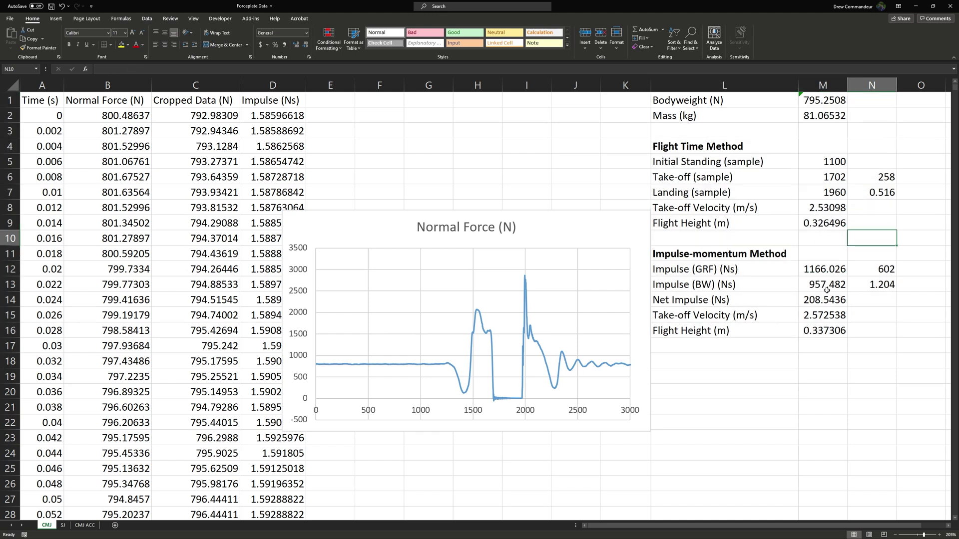
left_click(817, 221)
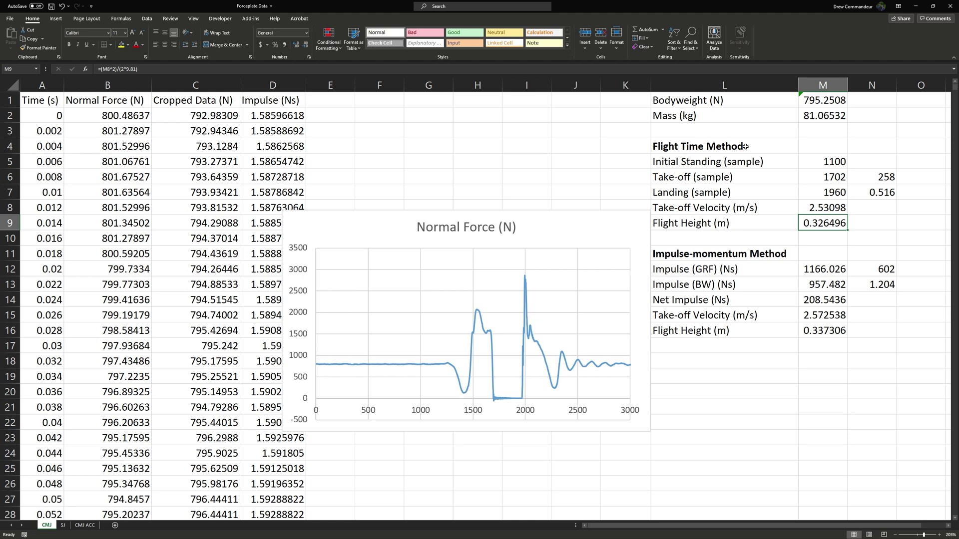
- Replace the Normal Force chart on the SJ sheet with a smaller scatter line chart of columns A and B, force against time
key("ctrl+Page_Down")
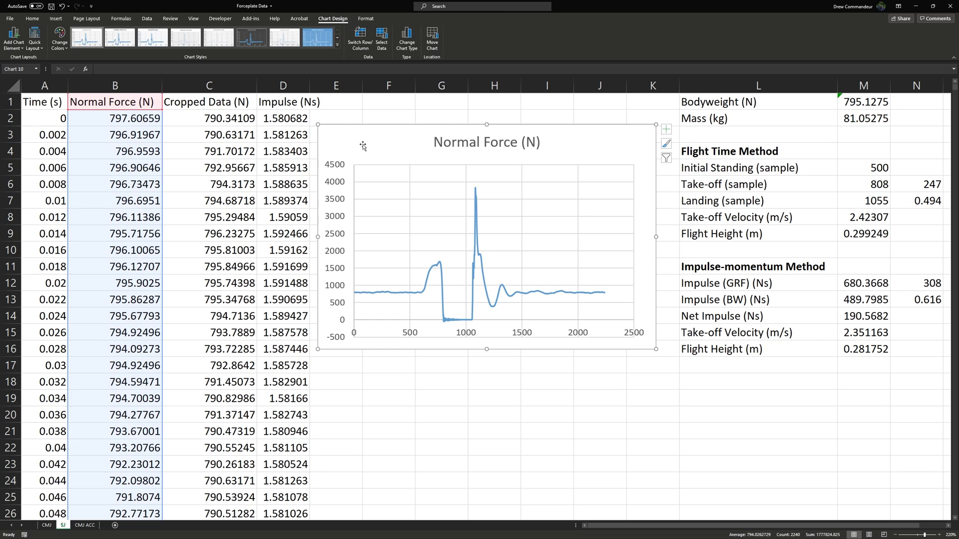
key("Delete")
left_click_drag(45, 85, 88, 85)
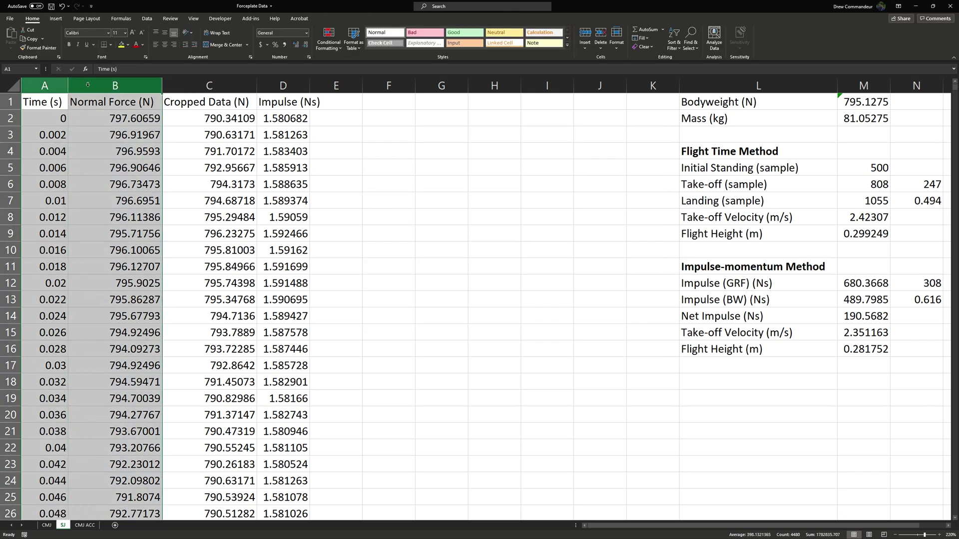
left_click(56, 19)
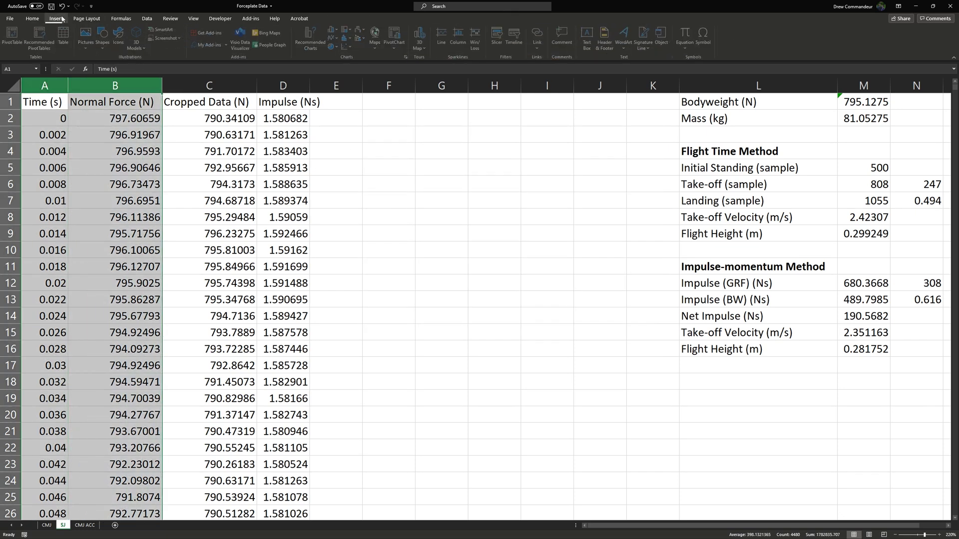
left_click(355, 49)
left_click(395, 73)
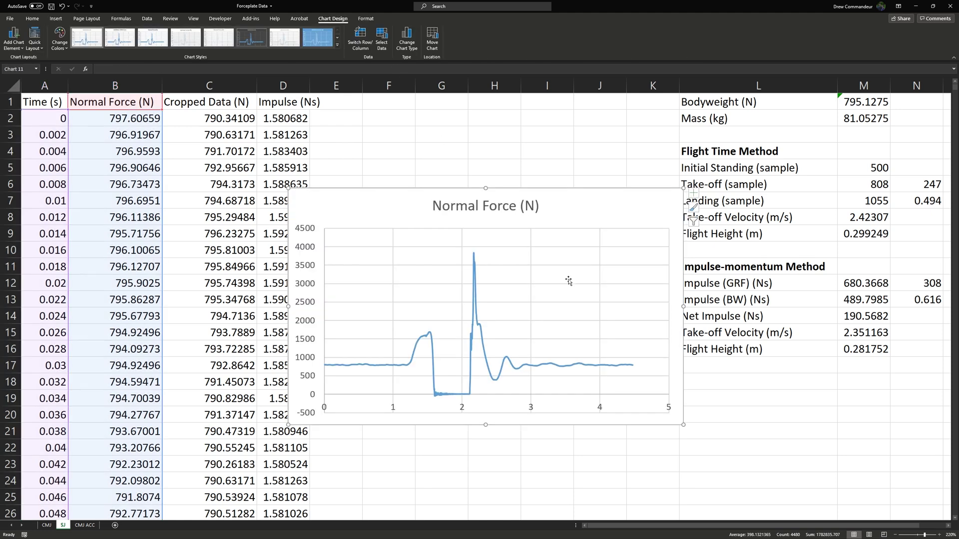
left_click_drag(682, 189, 624, 185)
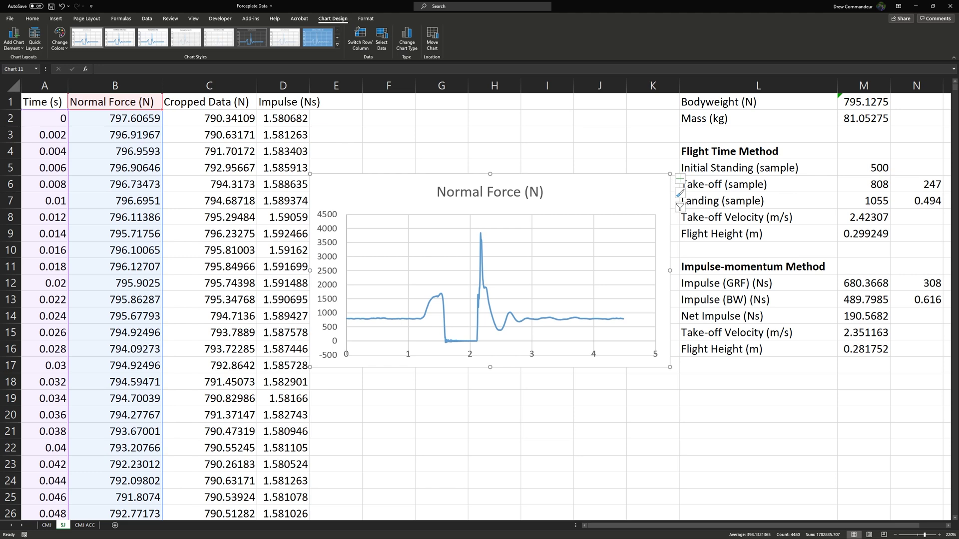
- On the CMJ ACC sheet, insert three blank columns between the timestamp and x columns
left_click(82, 528)
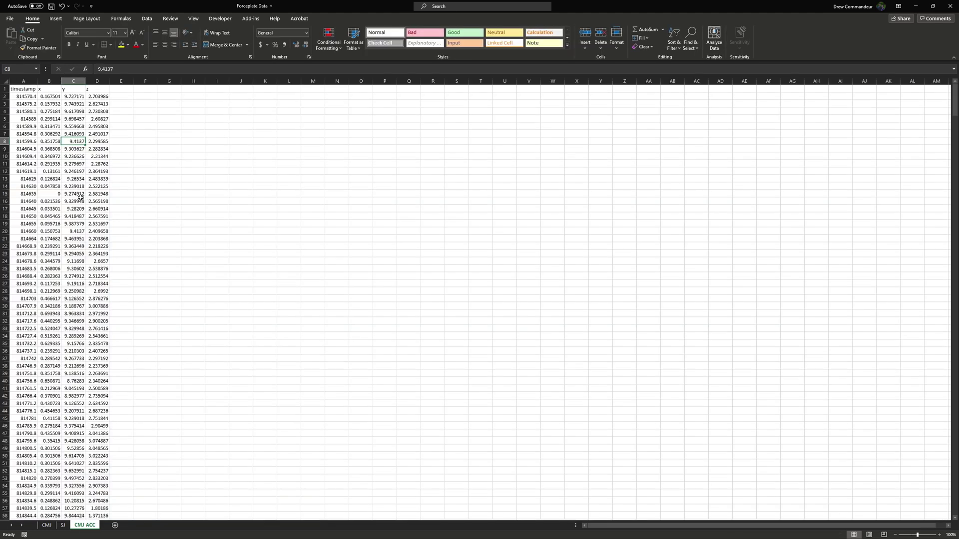
scroll(170, 222, "up", 8, "ctrl")
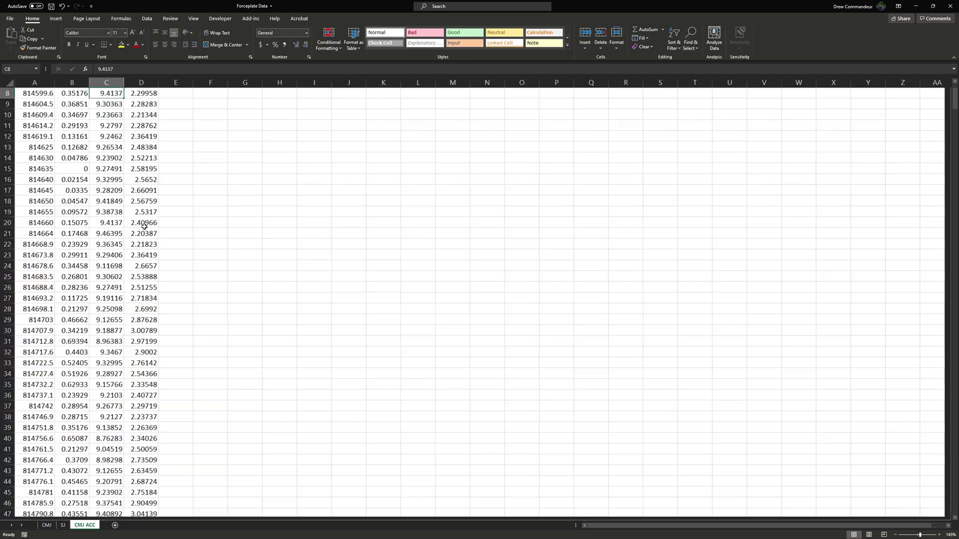
scroll(186, 191, "up", 3)
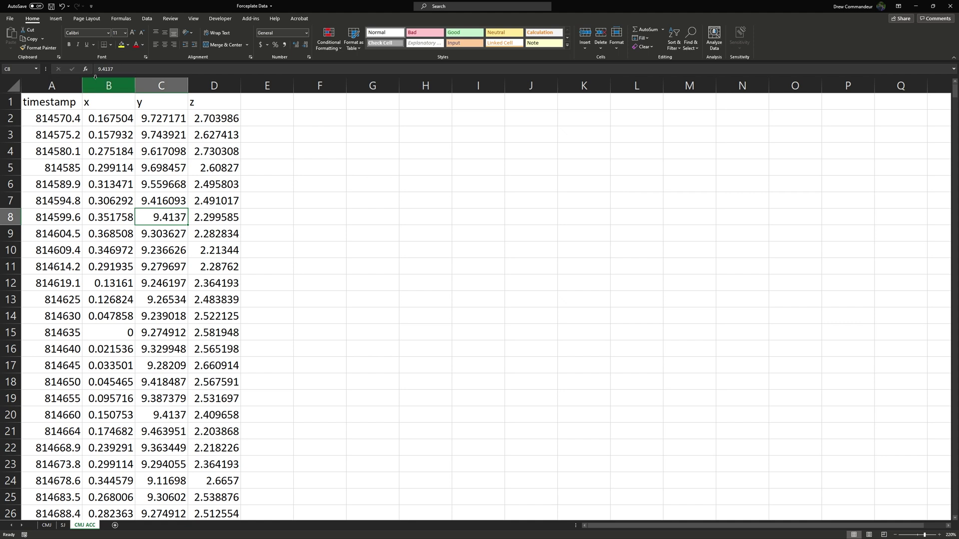
left_click(116, 88)
left_click_drag(116, 88, 214, 85)
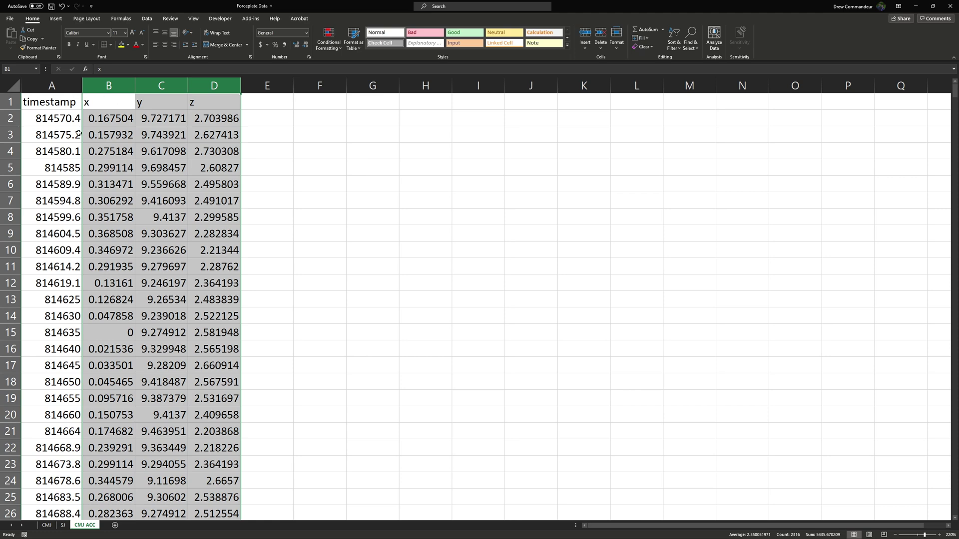
right_click(100, 88)
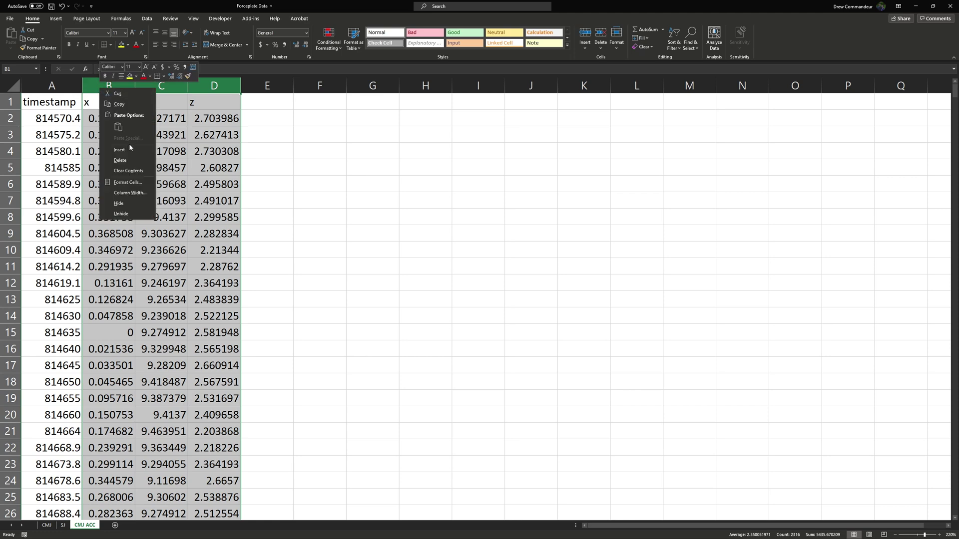
left_click(129, 148)
- Title column B "time diff (ms)" in cell B1
left_click(106, 98)
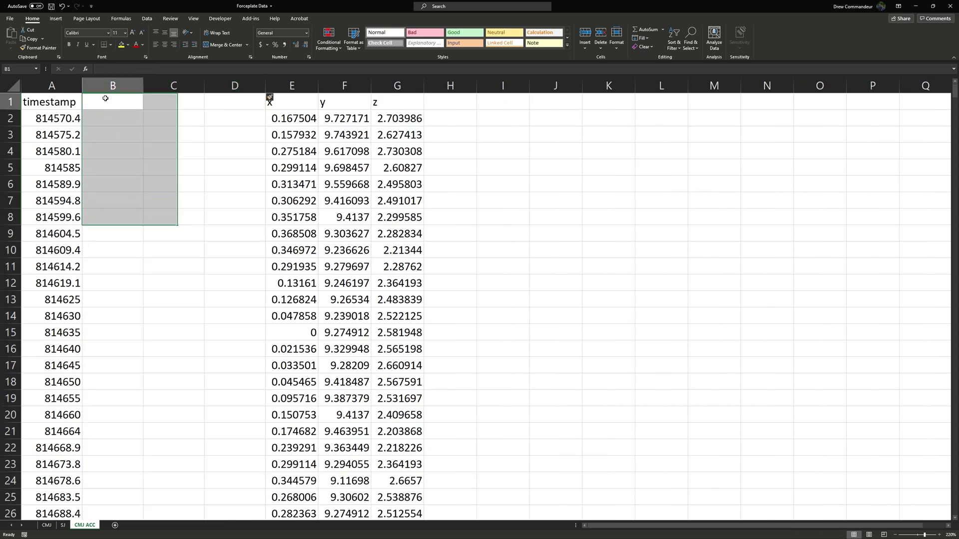
type("time")
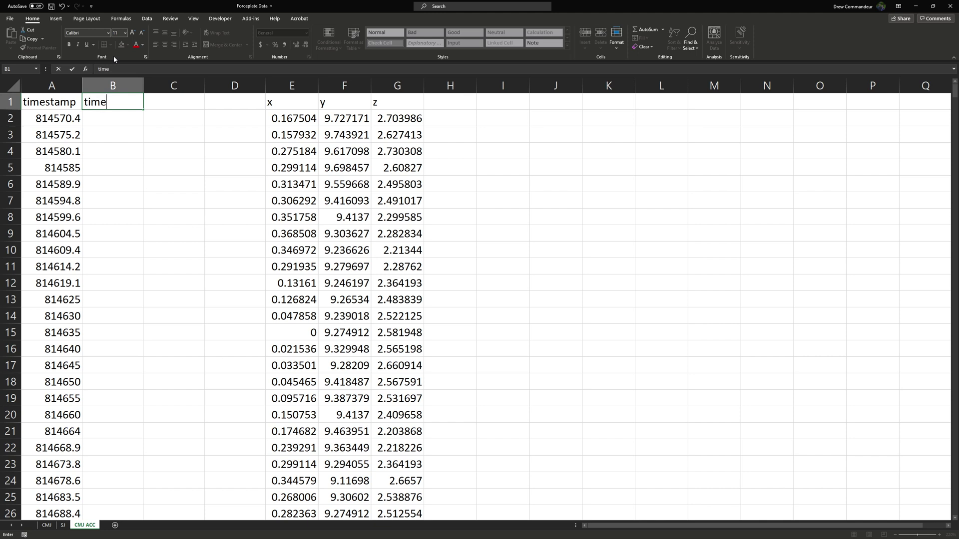
type(" diff (ms)")
key("Return")
- Calculate the difference between consecutive timestamps with =A3-A2 in B3 and fill it down column B
key("Return")
type("=")
key("Left")
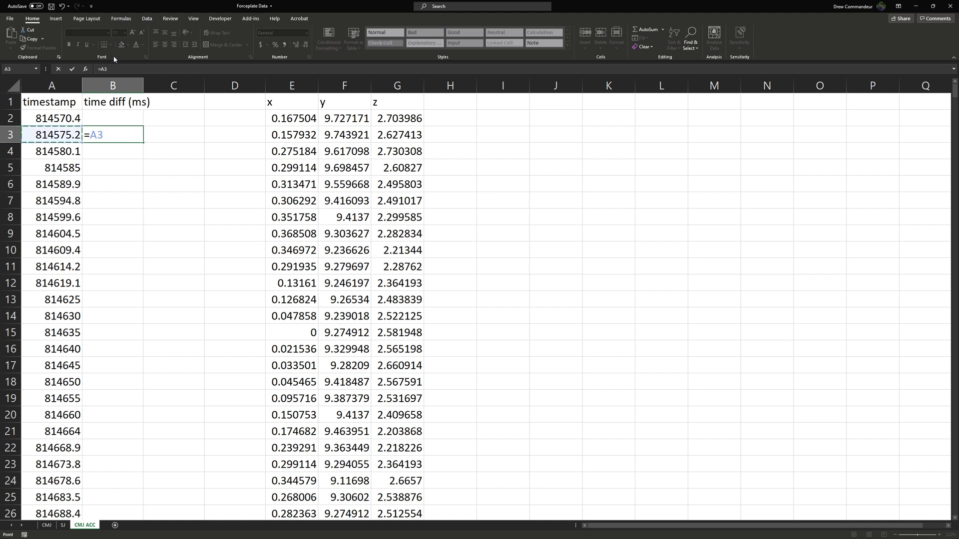
type("-")
key("Left")
key("Up")
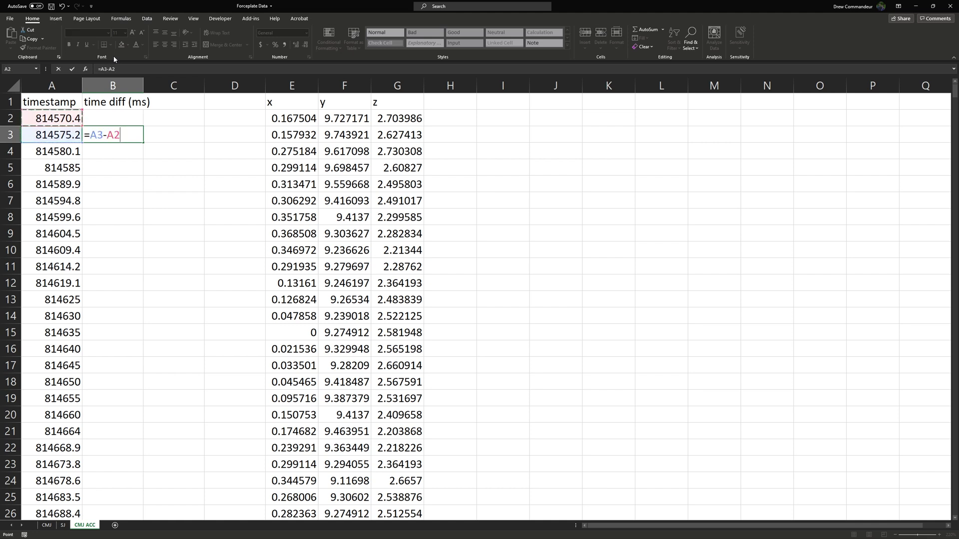
key("Return")
left_click(118, 122)
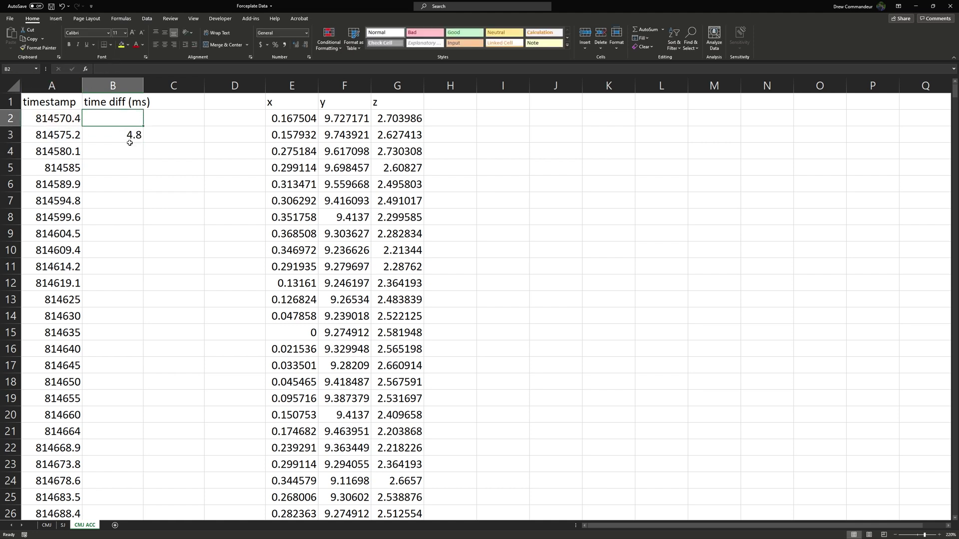
left_click(130, 140)
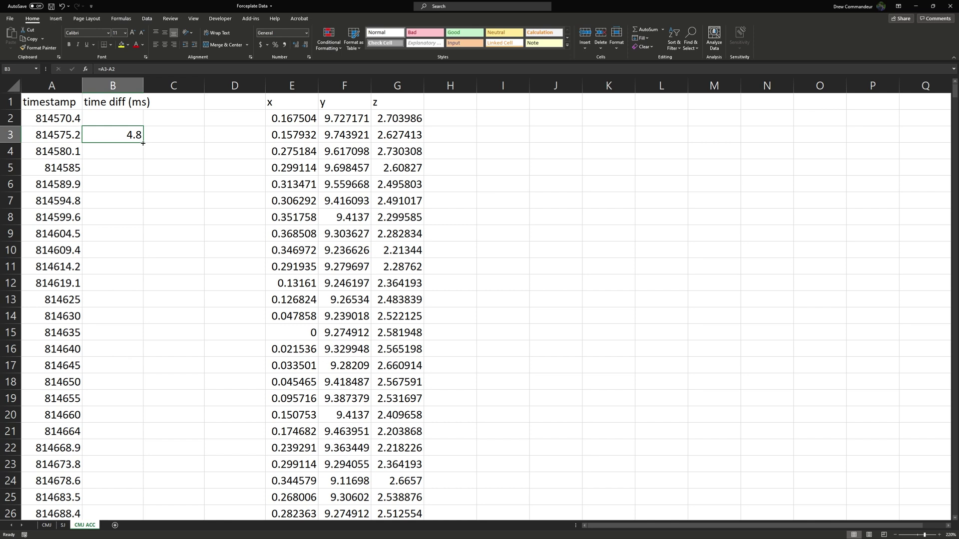
double_click(143, 144)
- Title column C "Time (s)" and set its starting value in C2 to 0
left_click(170, 102)
type("T")
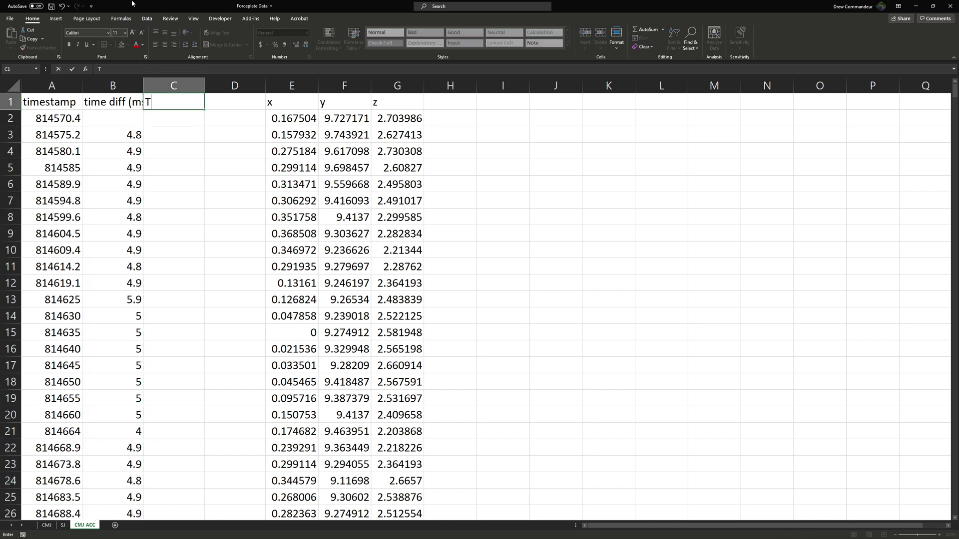
type("ime (s)")
key("Return")
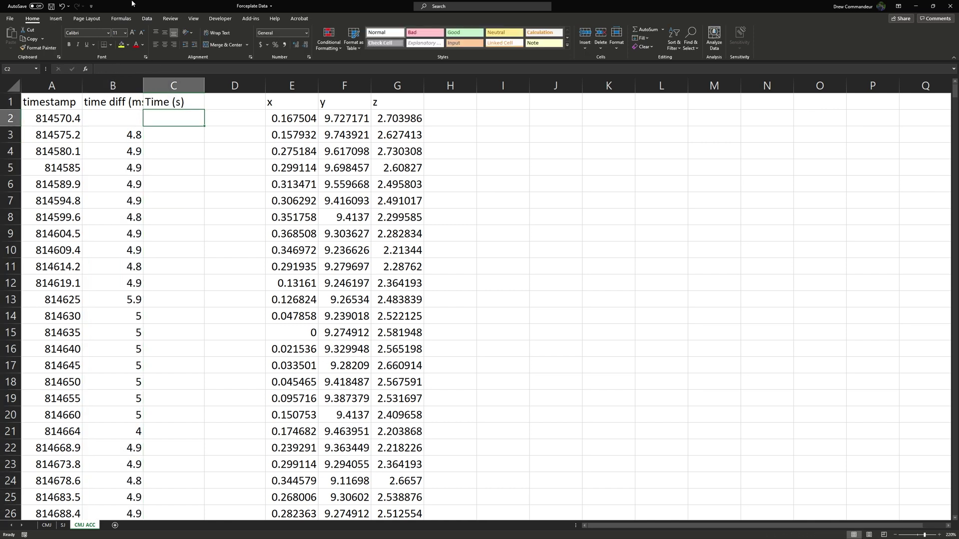
type("0")
key("Return")
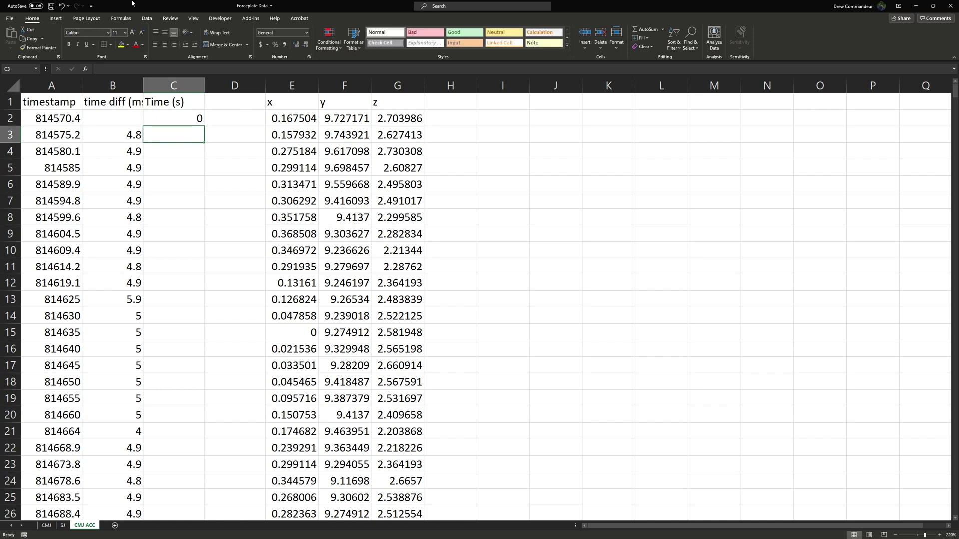
- Accumulate the elapsed time with =C2+B3 in C3 and fill the formula down column C
type("=")
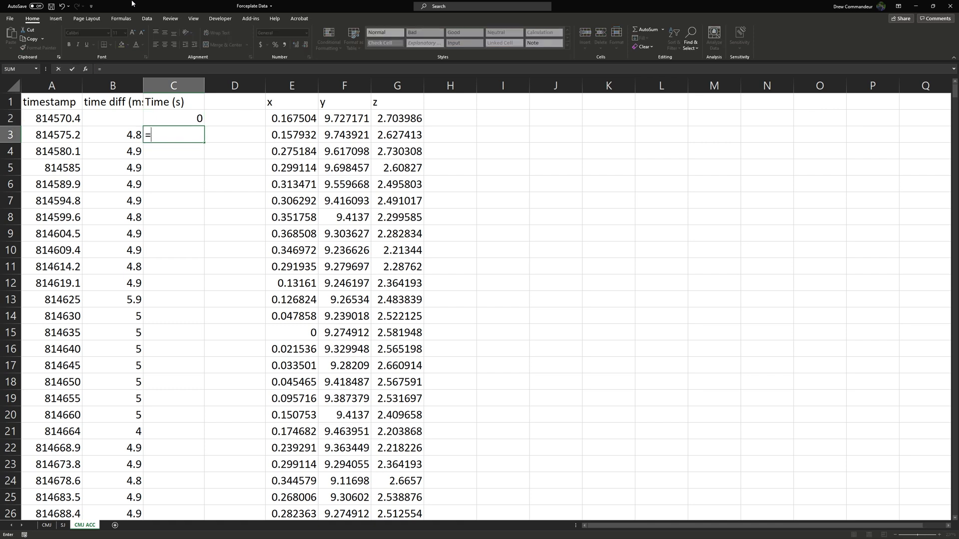
key("Up")
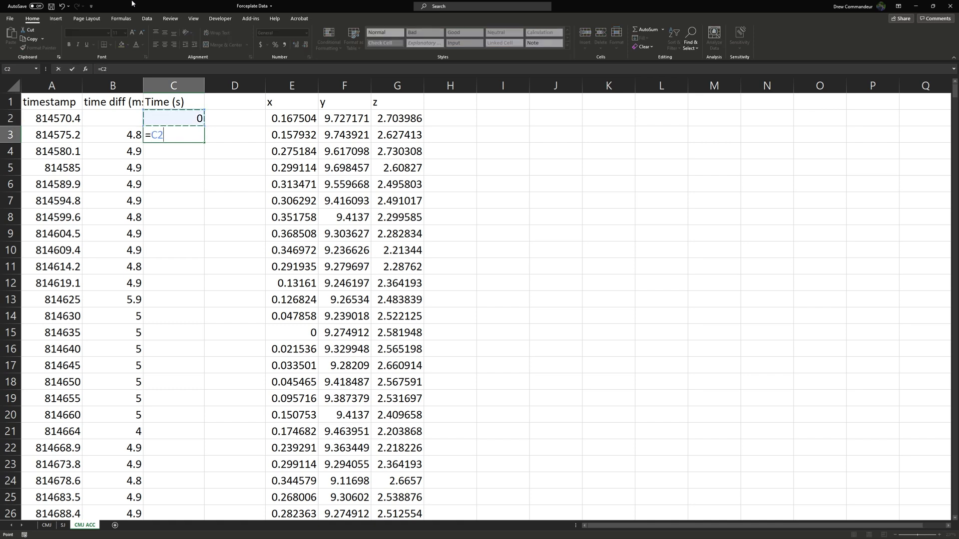
type("+")
key("Left")
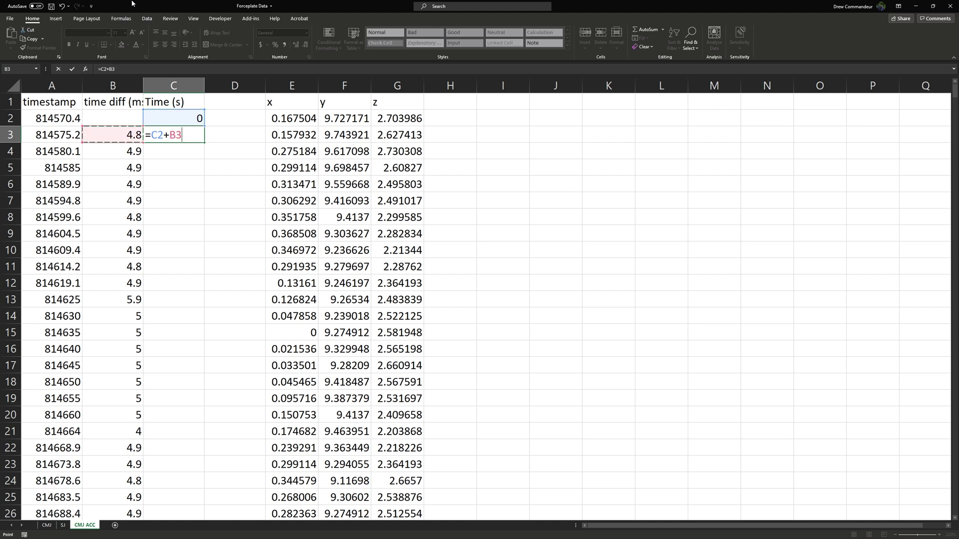
key("Return")
left_click(190, 136)
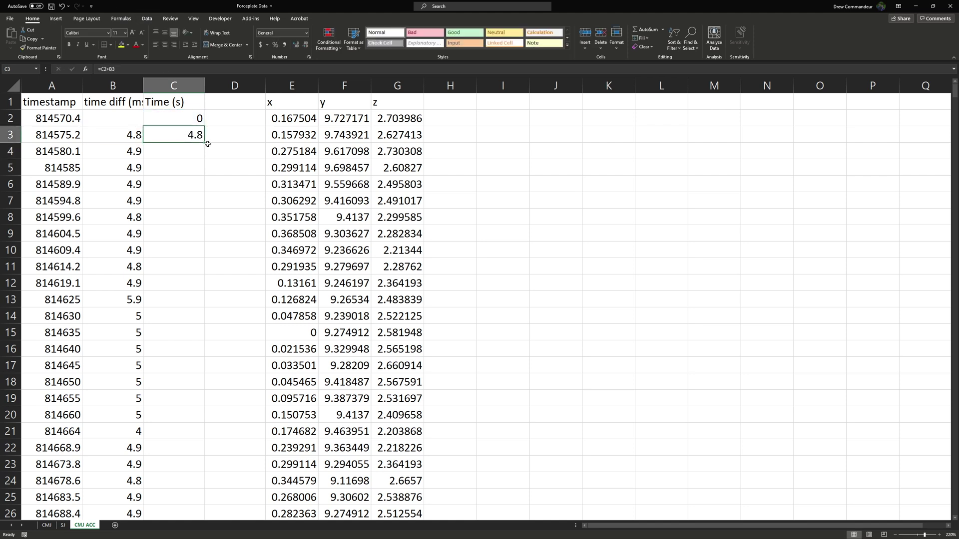
mouse_move(208, 144)
left_mouse_down()
mouse_move(202, 152)
mouse_move(210, 150)
mouse_move(190, 125)
mouse_move(205, 143)
left_mouse_up()
double_click(206, 143)
- Check the cell references used by the filled formula in C4
left_click(192, 150)
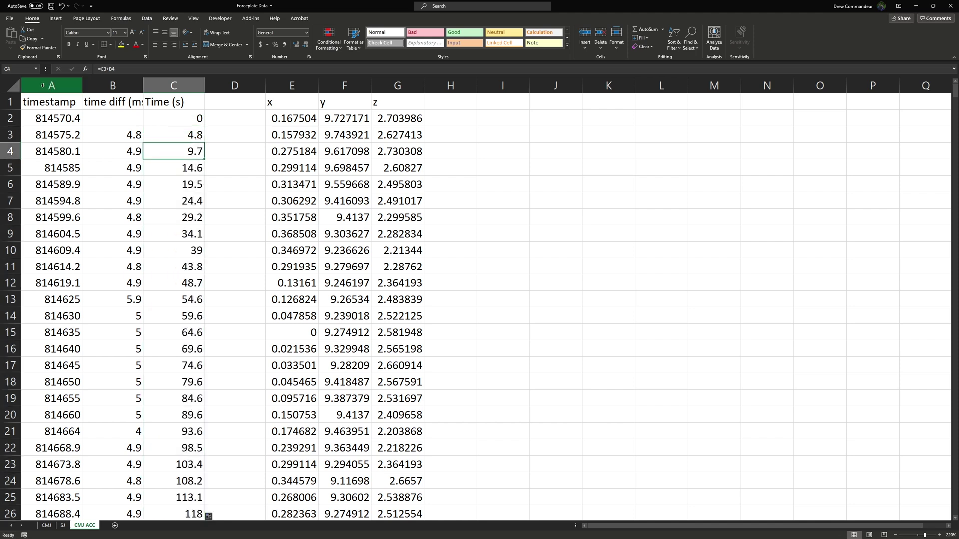
key("F2")
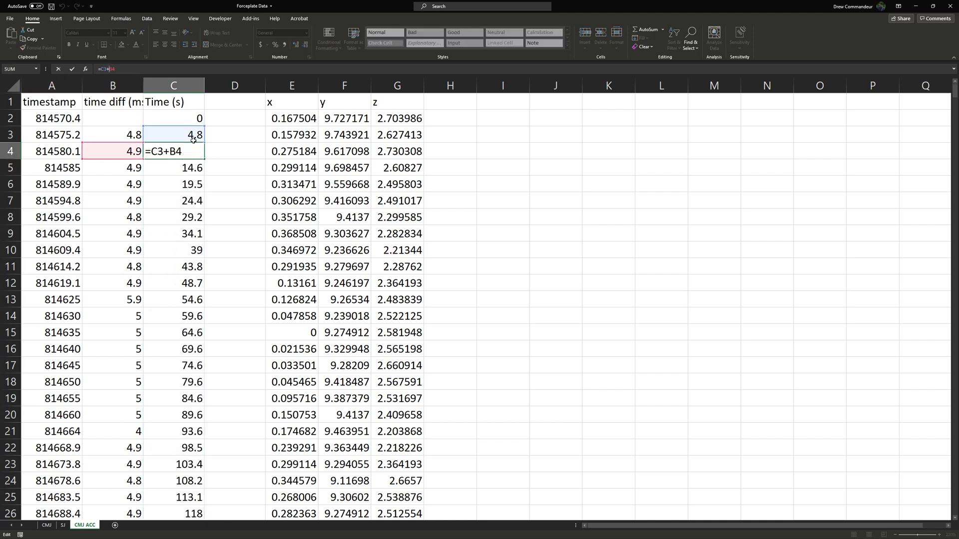
key("Escape")
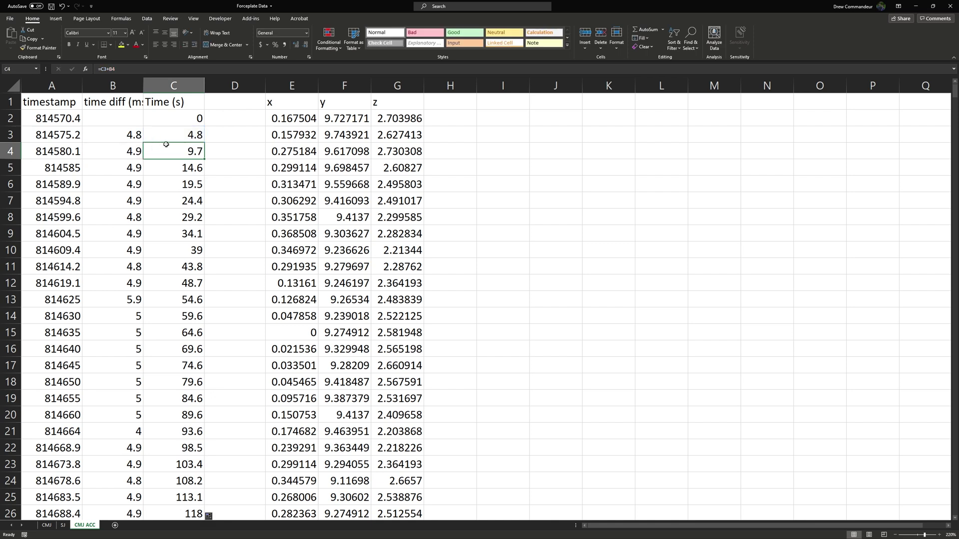
- Title column D "Time (s)" in cell D1
left_click(218, 119)
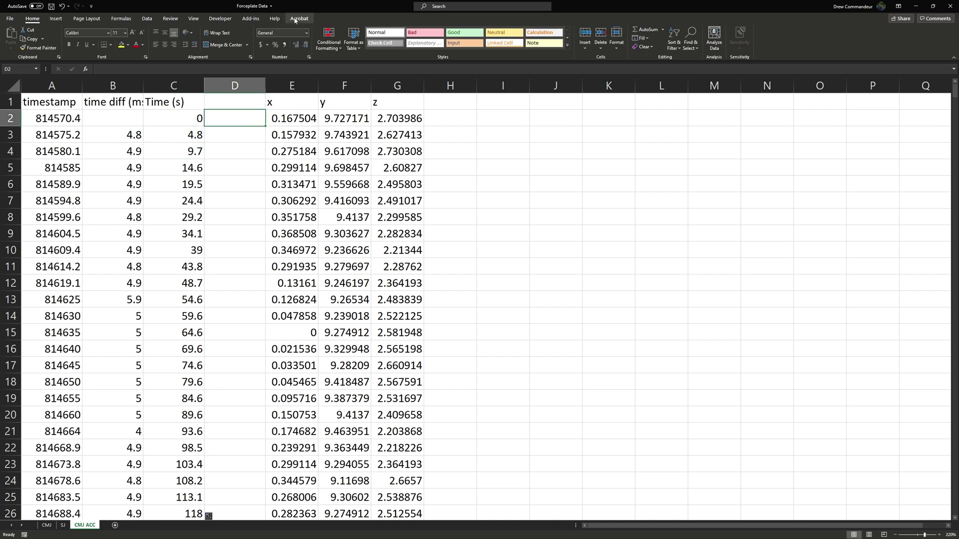
key("Up")
type("Time ")
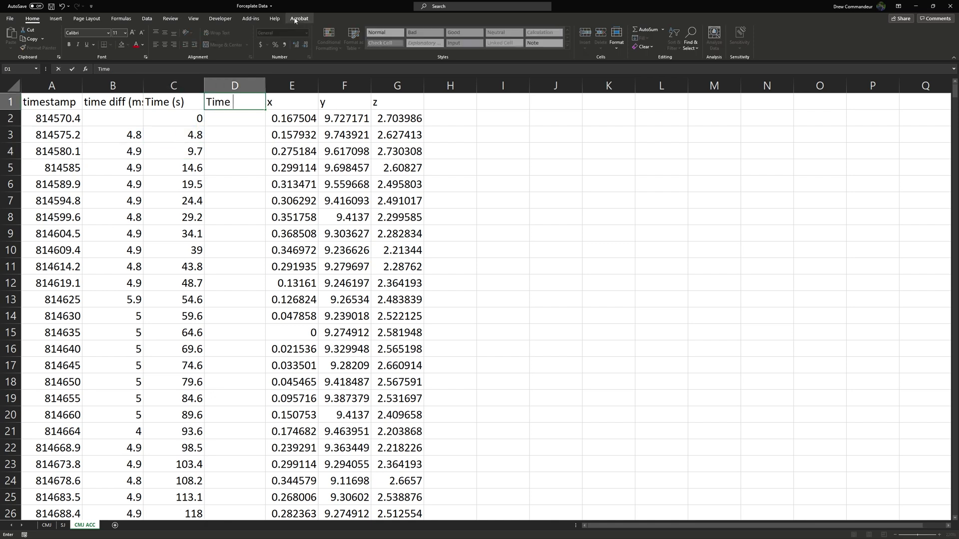
type("(s)")
key("Return")
- Rename the column C header in C1 to "Time (ms)"
key("Up")
key("Left")
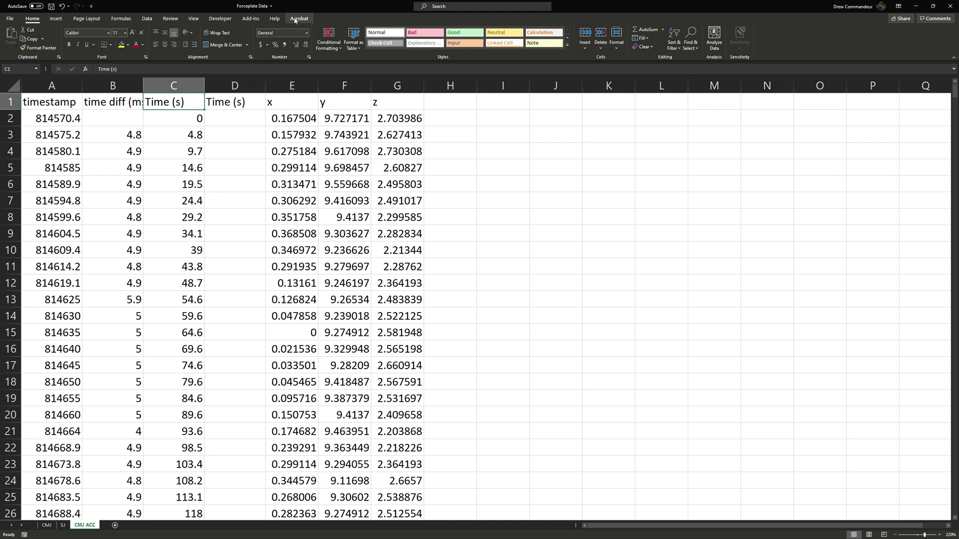
left_click(101, 69)
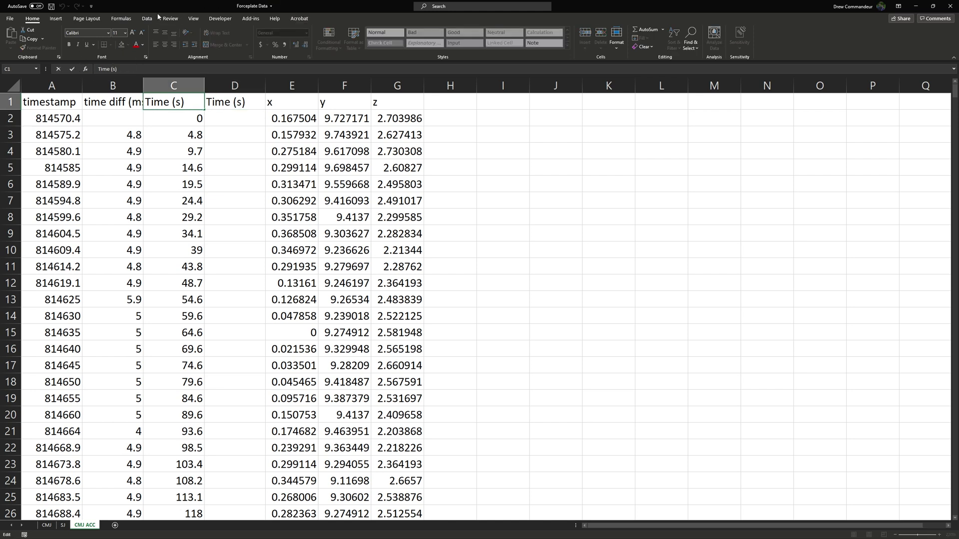
type("m")
key("Return")
- Convert the elapsed time to seconds with =C2/1000 in D2 and fill the formula down column D
key("Right")
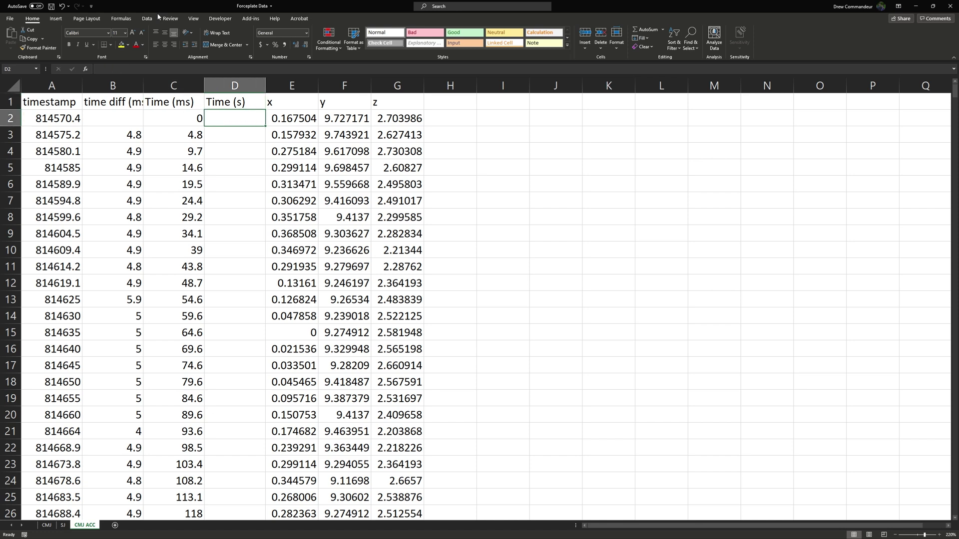
type("=")
key("Left")
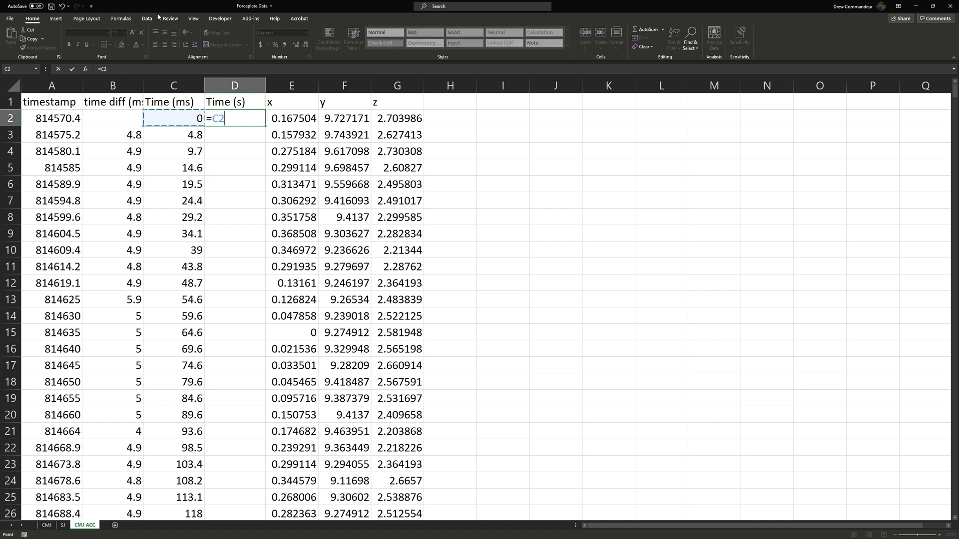
type("/1000")
key("ctrl+Return")
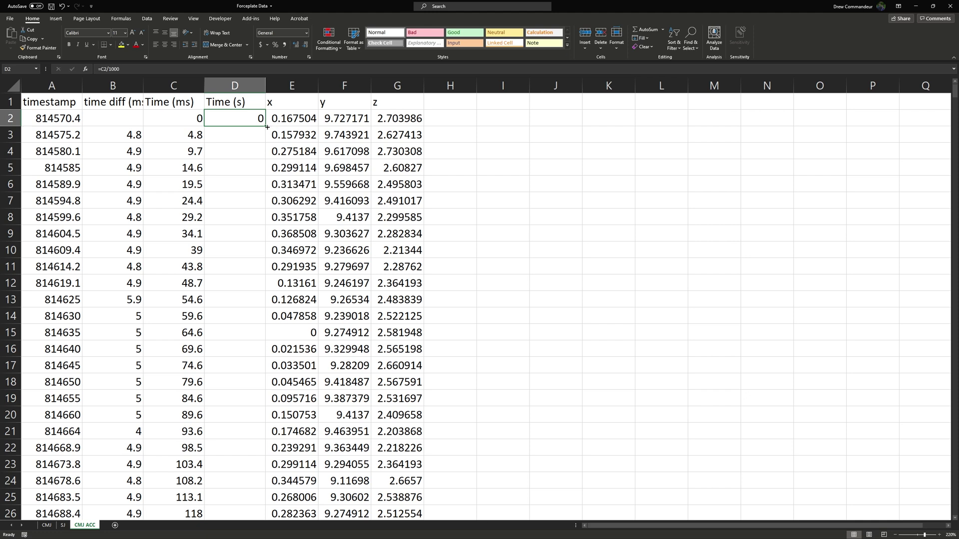
double_click(267, 128)
left_click(234, 217)
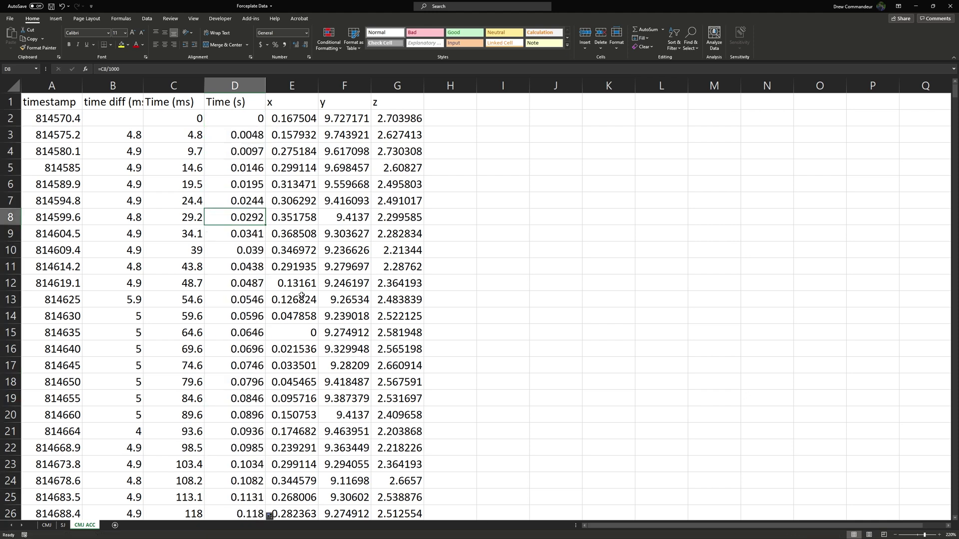
- Plot the y acceleration against Time (s) as a Scatter with Smooth Lines chart and reposition it over the data columns
left_click(236, 87)
left_click(350, 88, "ctrl")
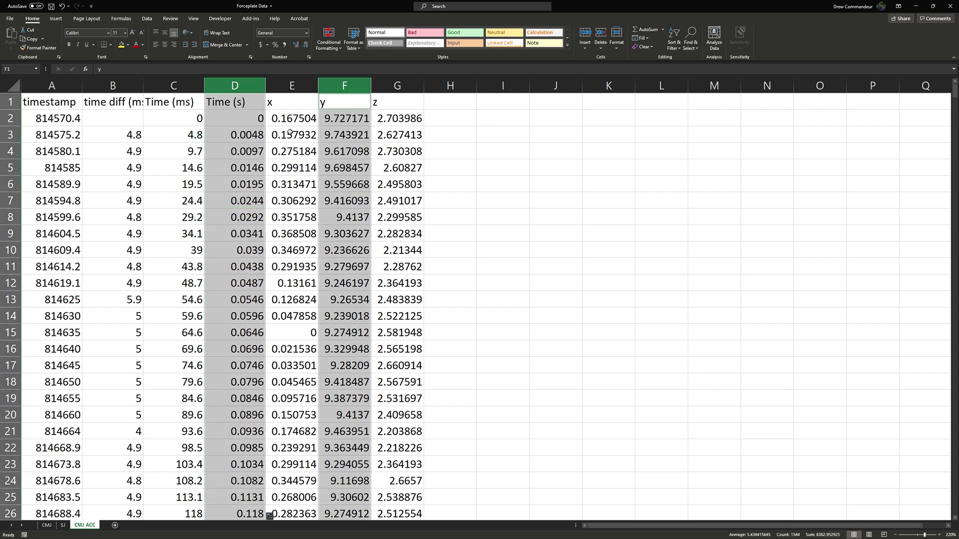
left_click(56, 19)
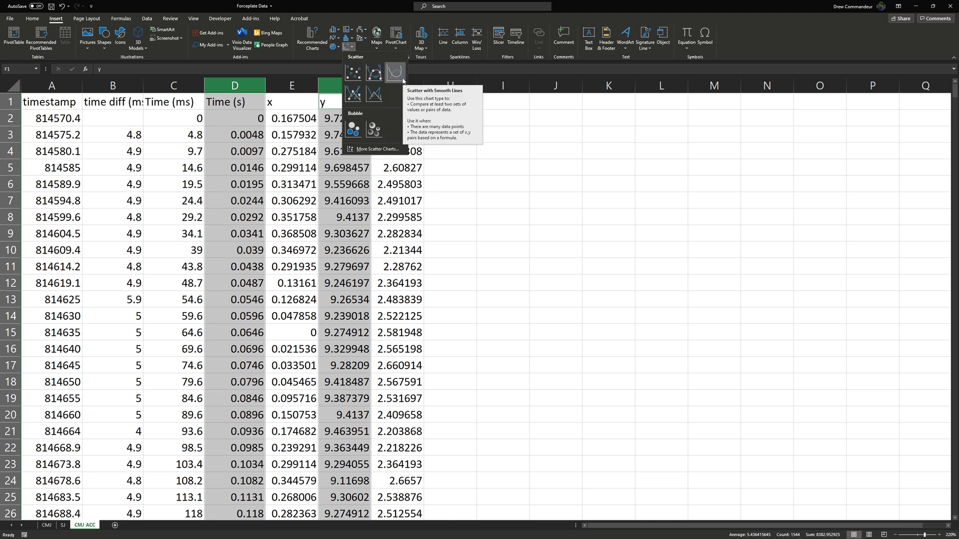
left_click(397, 76)
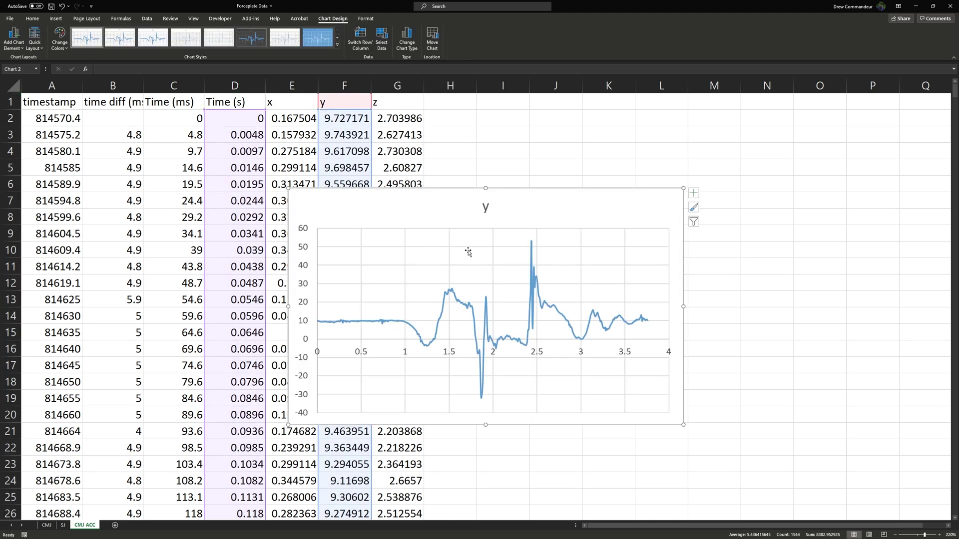
left_click_drag(501, 208, 587, 189)
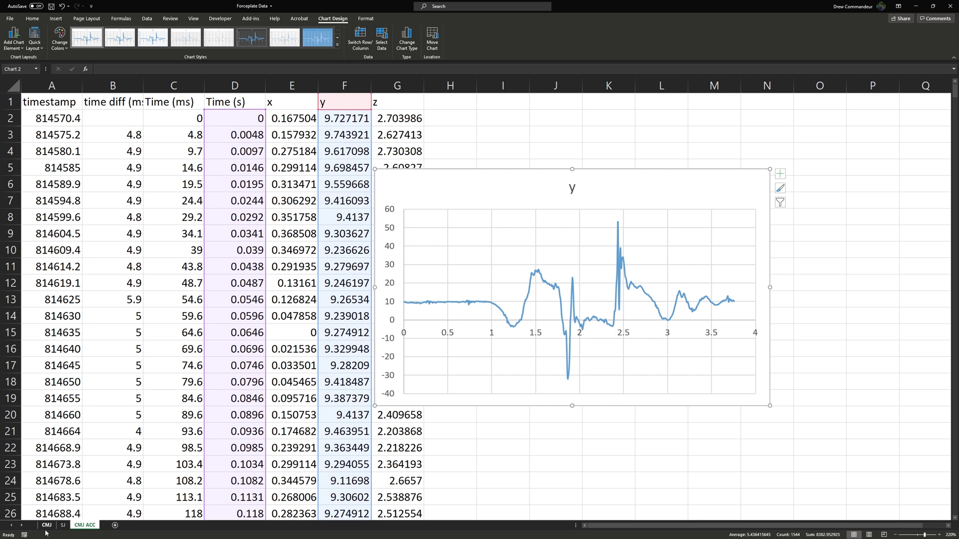
left_click_drag(511, 182, 322, 183)
- Copy the results table L1:N16 from the SJ sheet and paste it at L1 of the CMJ ACC sheet
left_click(63, 525)
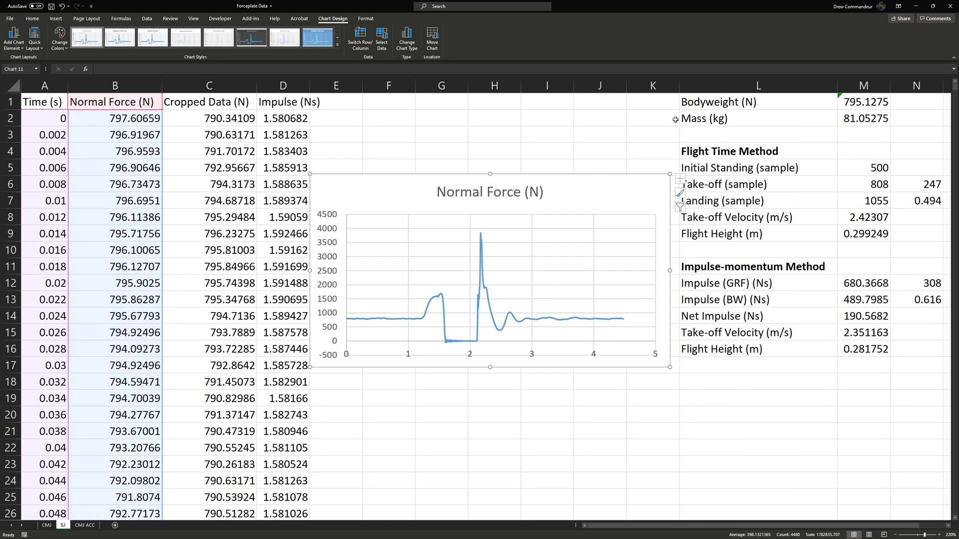
left_click_drag(708, 98, 902, 351)
key("ctrl+c")
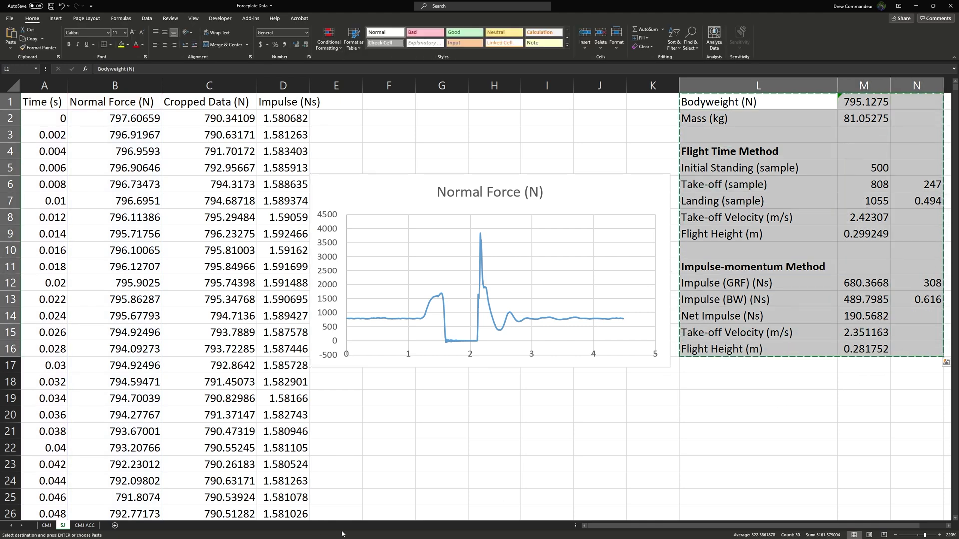
left_click(84, 525)
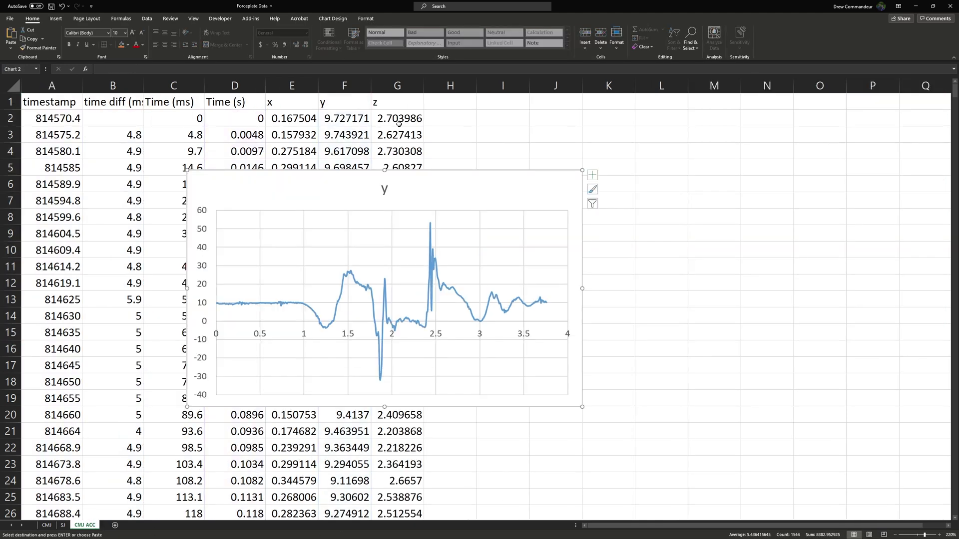
left_click(661, 102)
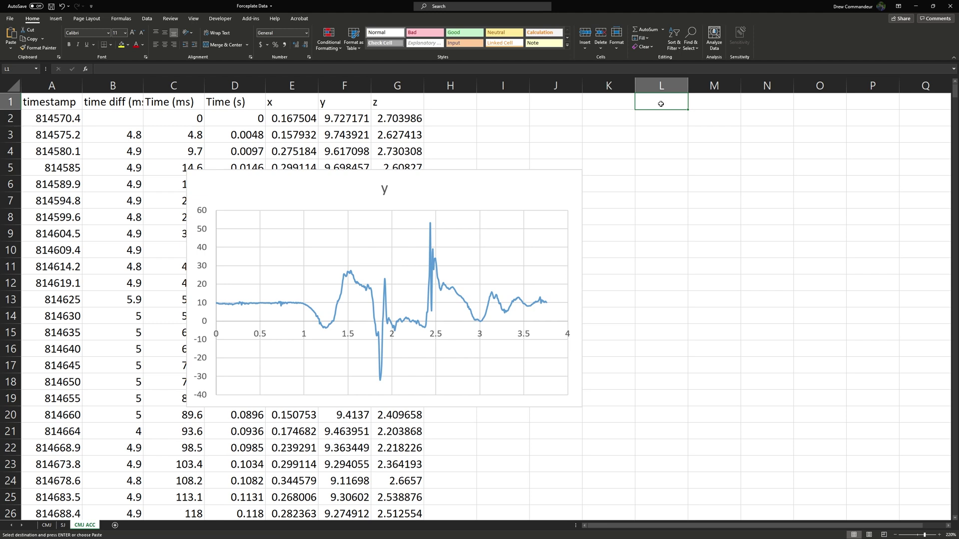
key("ctrl+v")
left_click(765, 173)
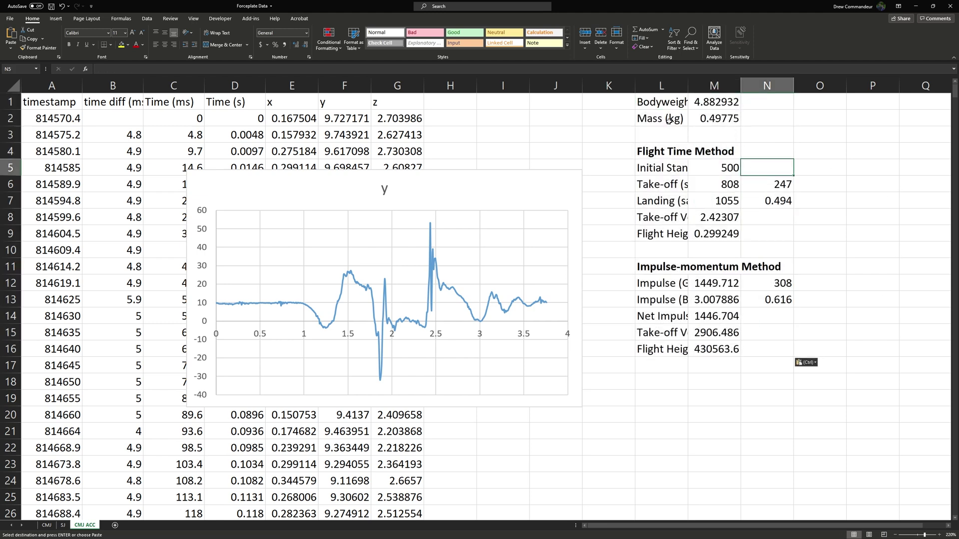
- Delete the Bodyweight and Mass cells L1:N3, shifting the cells below up
left_click_drag(657, 103, 743, 134)
right_click(743, 134)
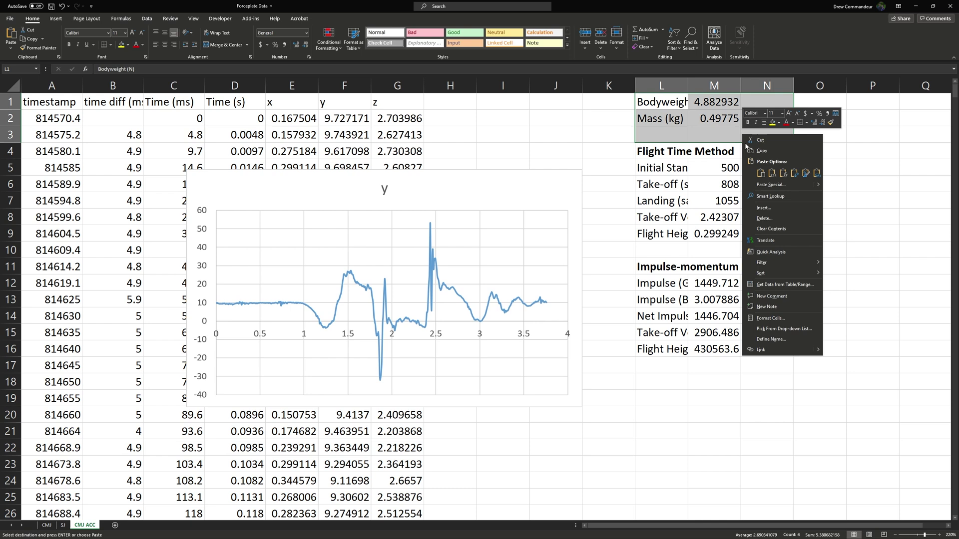
left_click(773, 216)
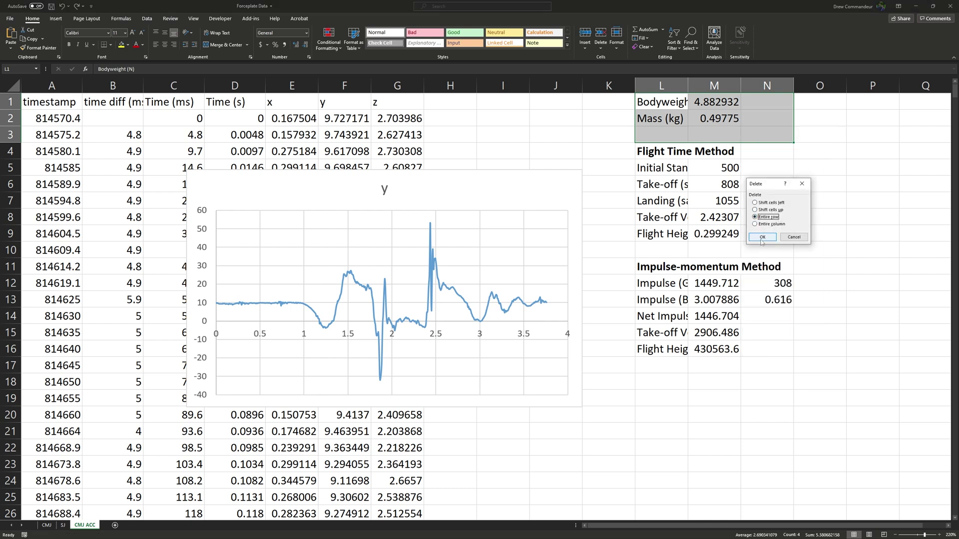
left_click(763, 211)
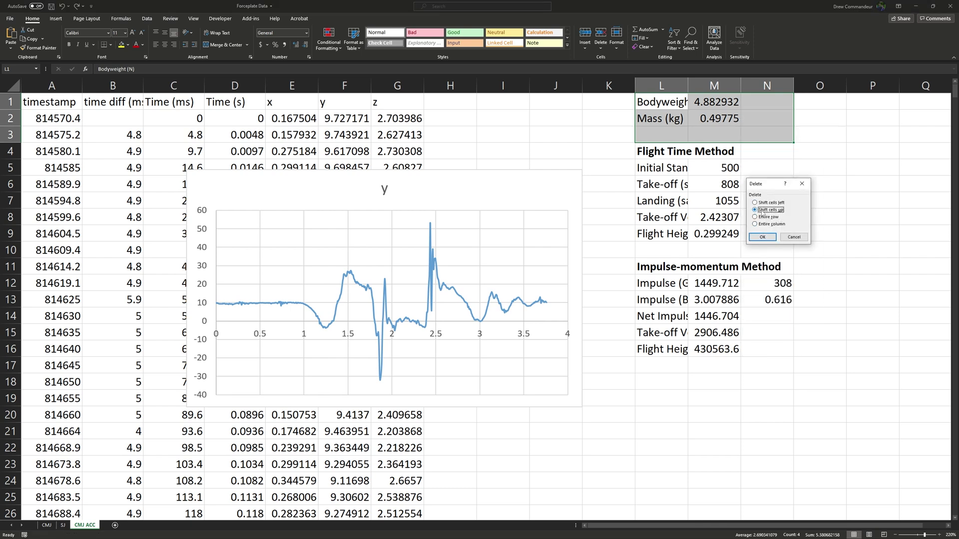
left_click(763, 238)
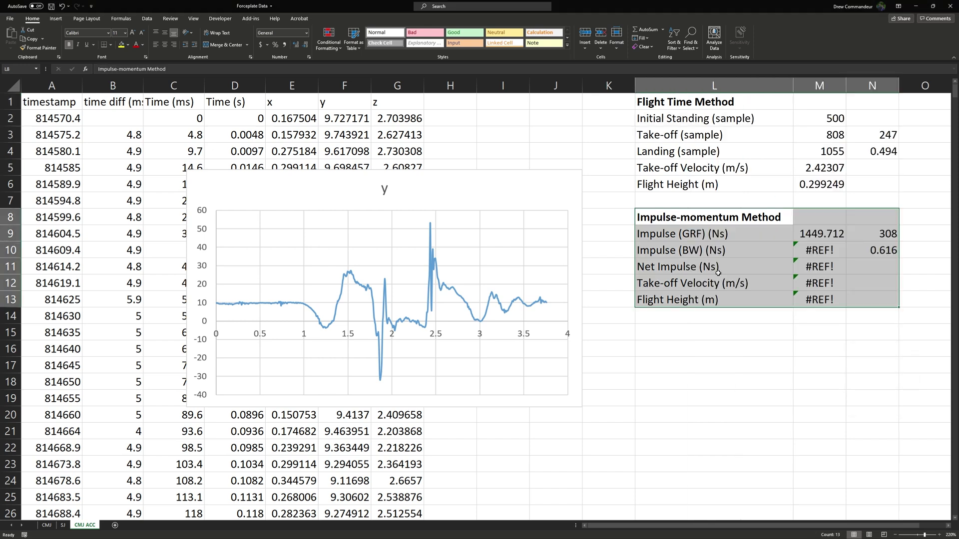
- Clear the Impulse-momentum Method block and the Initial Standing (sample) entry from the pasted table, moving the chart out of the way
left_click(865, 402)
left_click(702, 199)
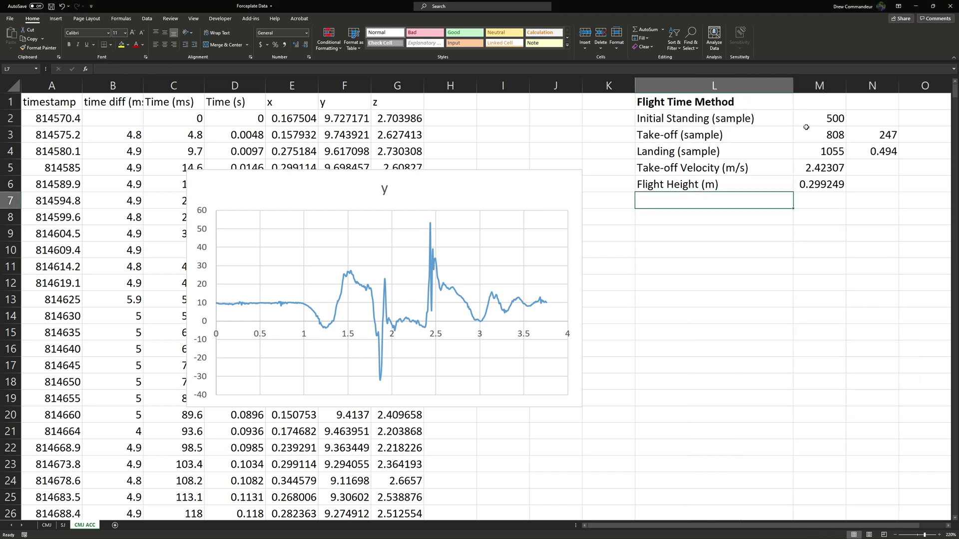
left_click_drag(439, 177, 681, 244)
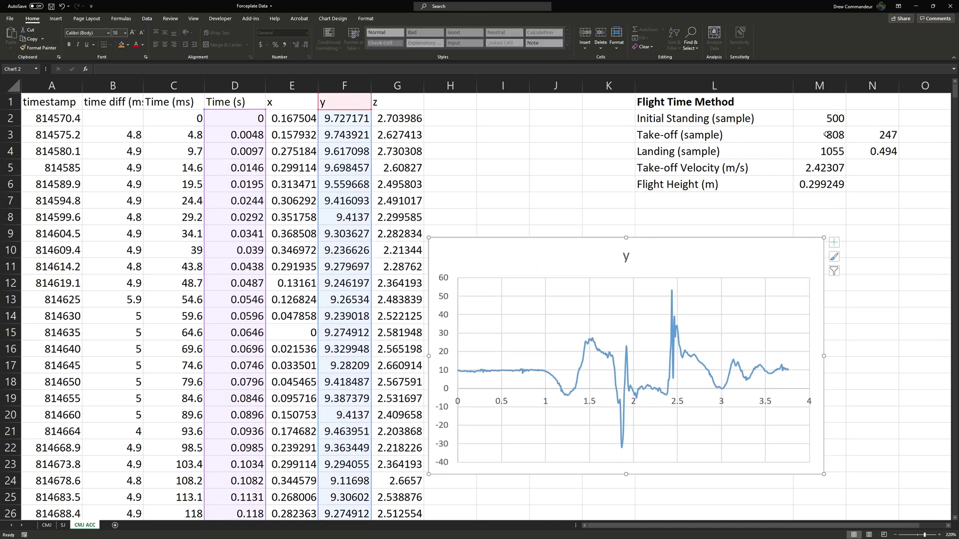
left_click_drag(829, 117, 709, 118)
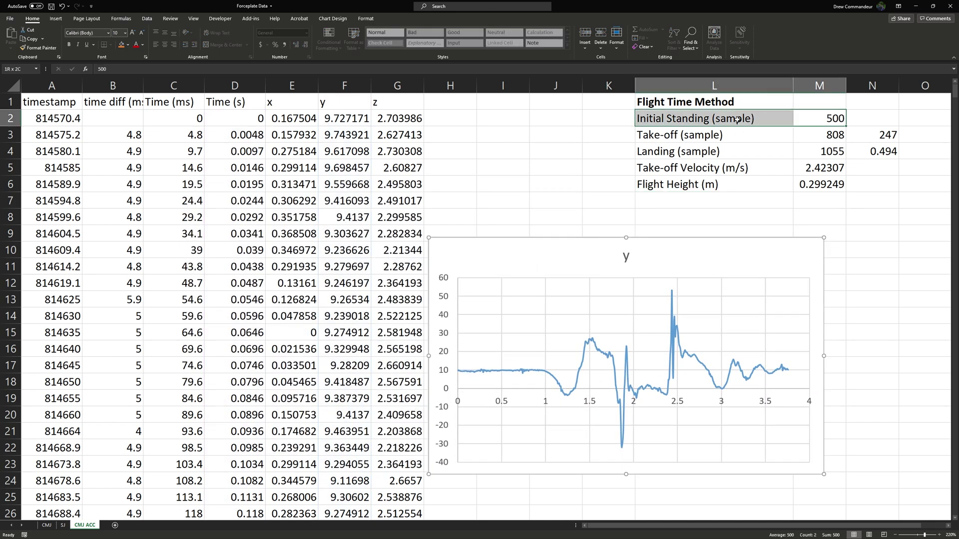
key("Delete")
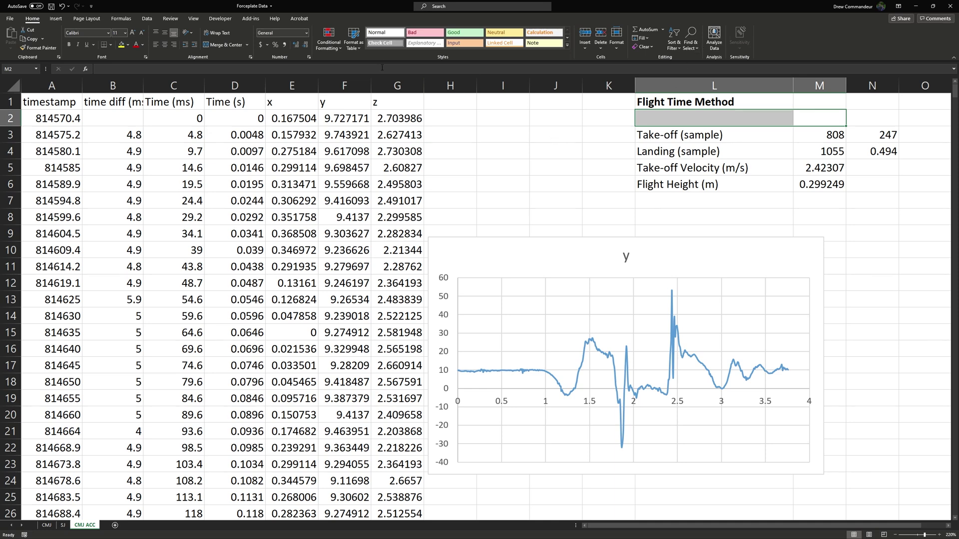
- Enlarge the y chart to read the take-off time, and place it clear of the Flight Time Method table
left_click_drag(599, 240, 560, 176)
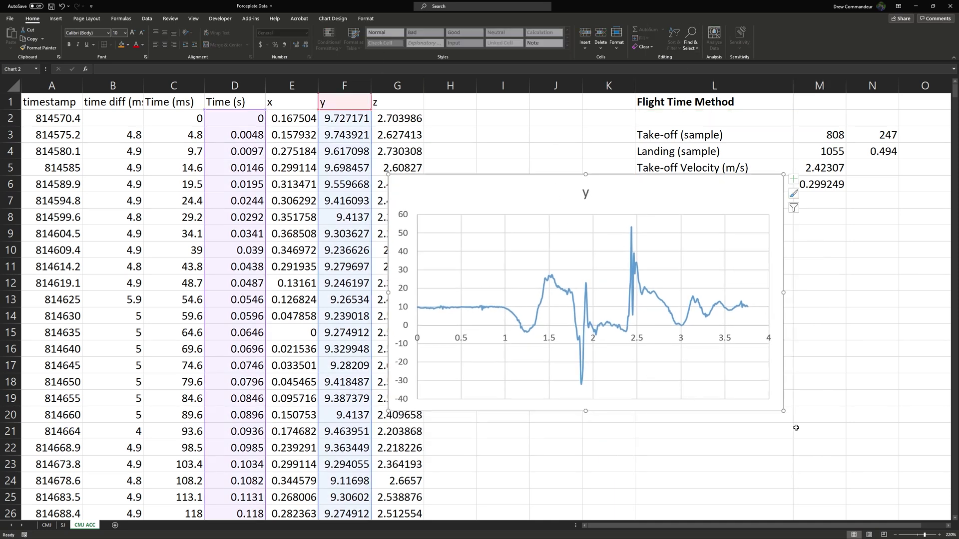
left_click_drag(783, 411, 886, 488)
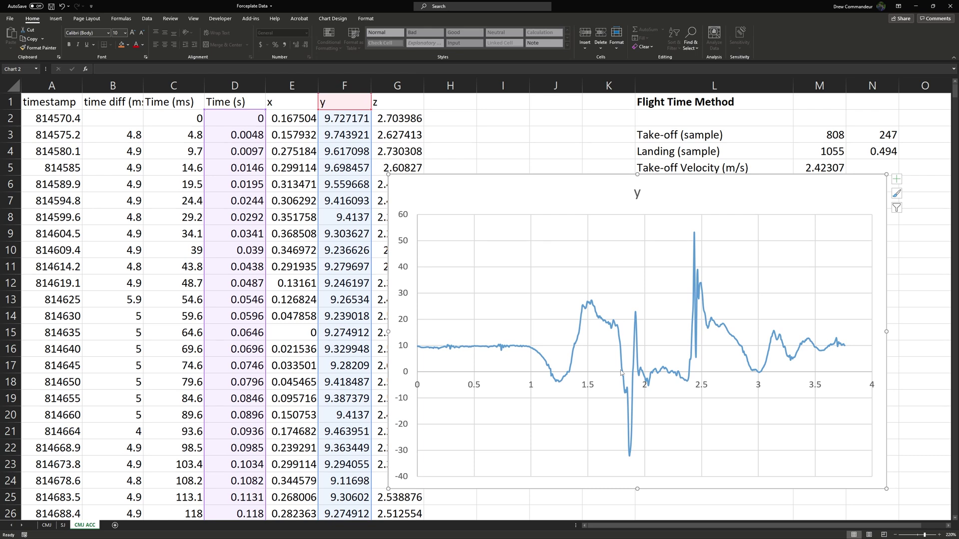
mouse_move(623, 373)
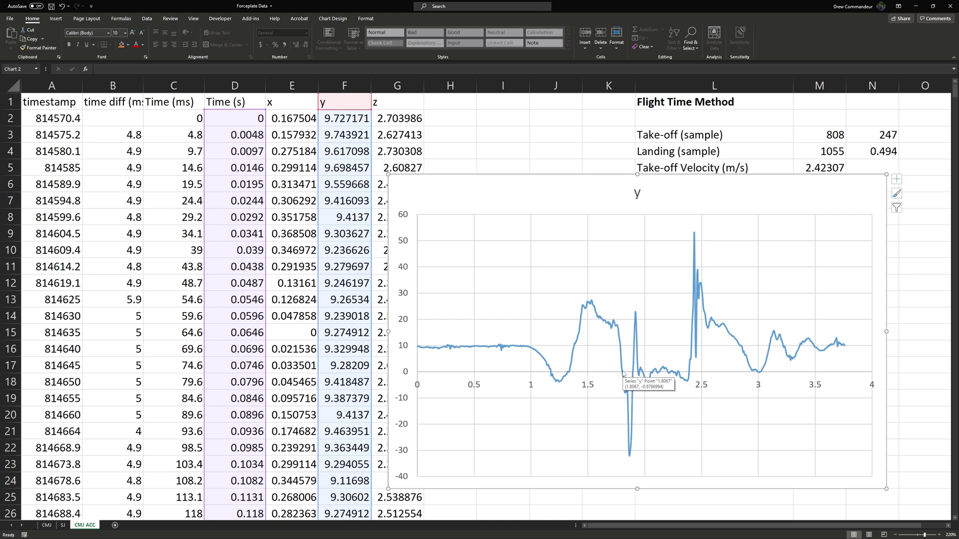
left_click_drag(698, 196, 435, 219)
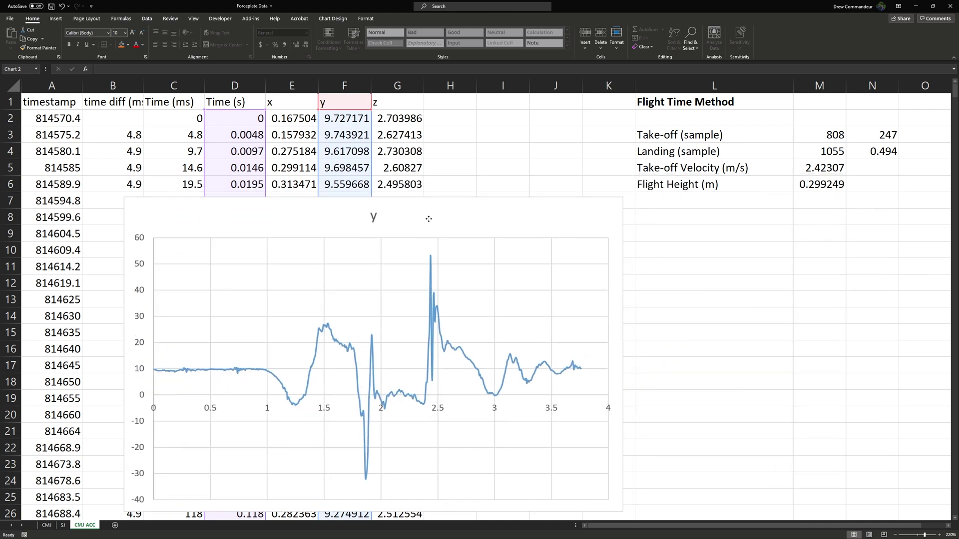
- Clear the copied sample values in M3:N4 and enter 1.8067 as the take-off value in M3
left_click_drag(827, 136, 871, 151)
key("ctrl+z")
key("ctrl+z")
key("ctrl+z")
key("ctrl+z")
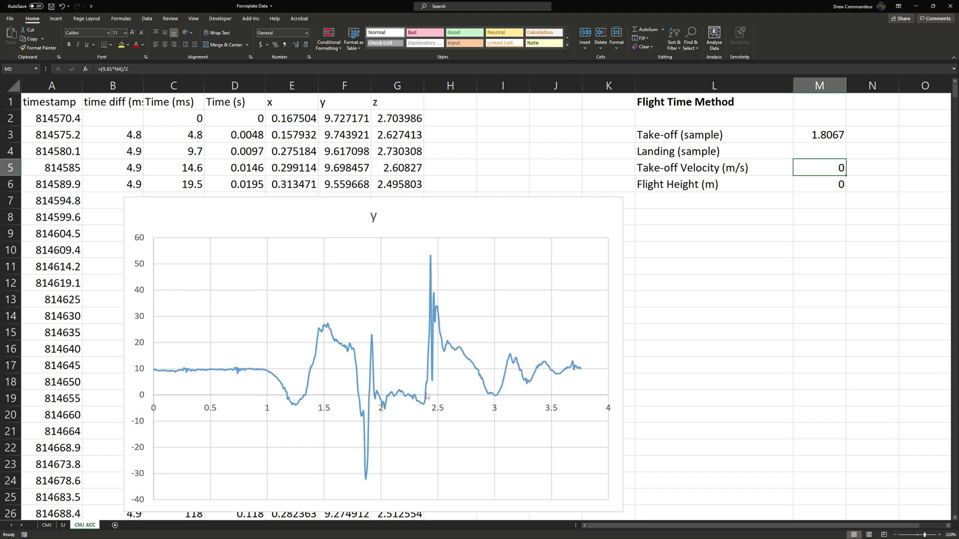
- Read the landing time off the y chart and enter 2.3927 as the landing value in M4
mouse_move(427, 396)
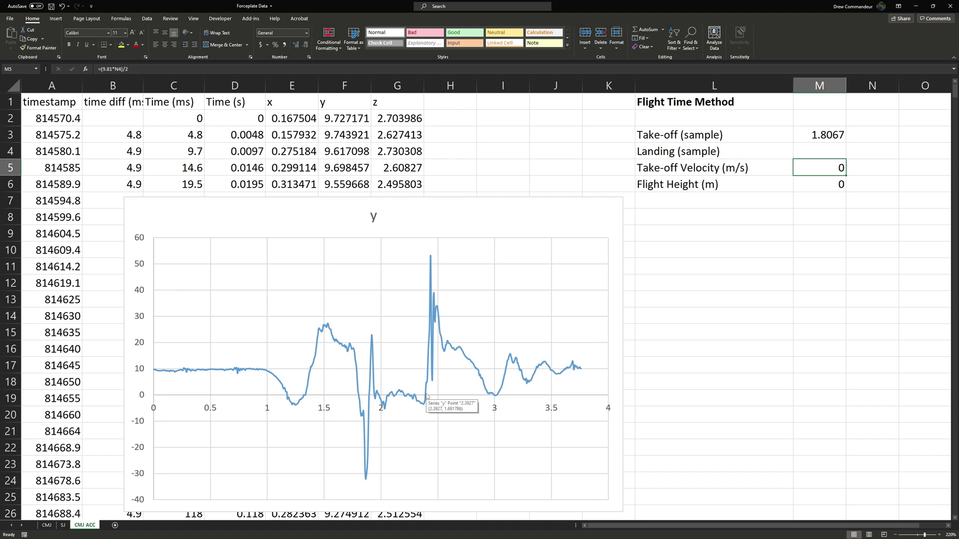
left_click(828, 145)
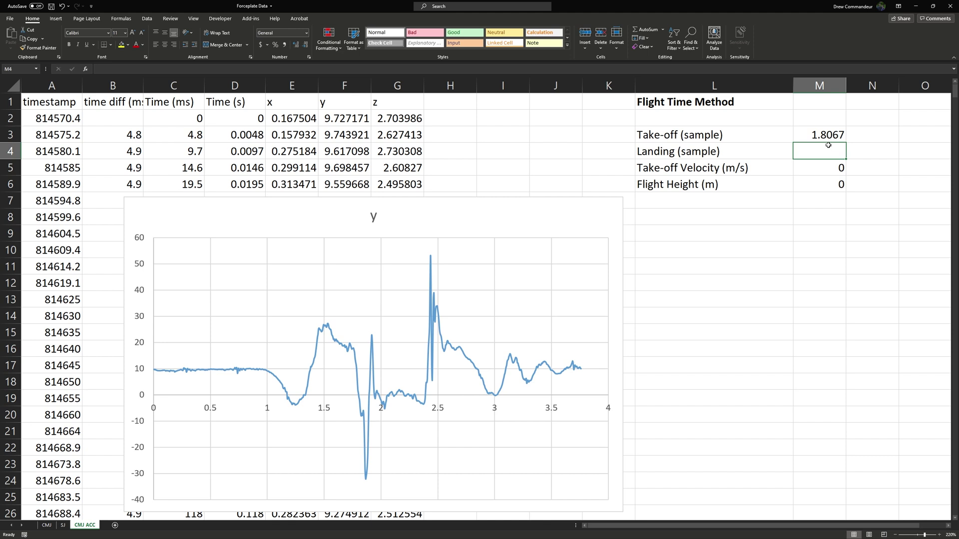
type("2.3927")
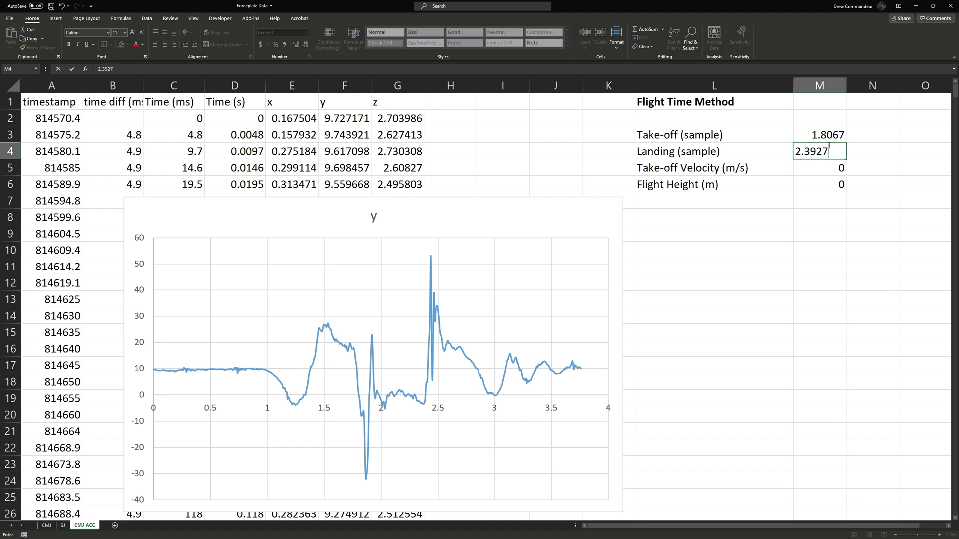
key("Return")
key("Up")
key("Right")
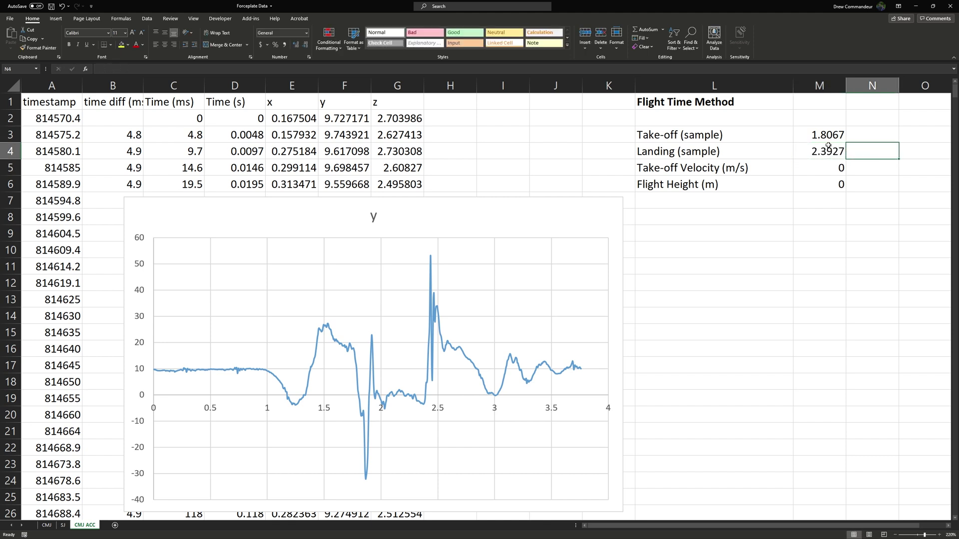
type("=")
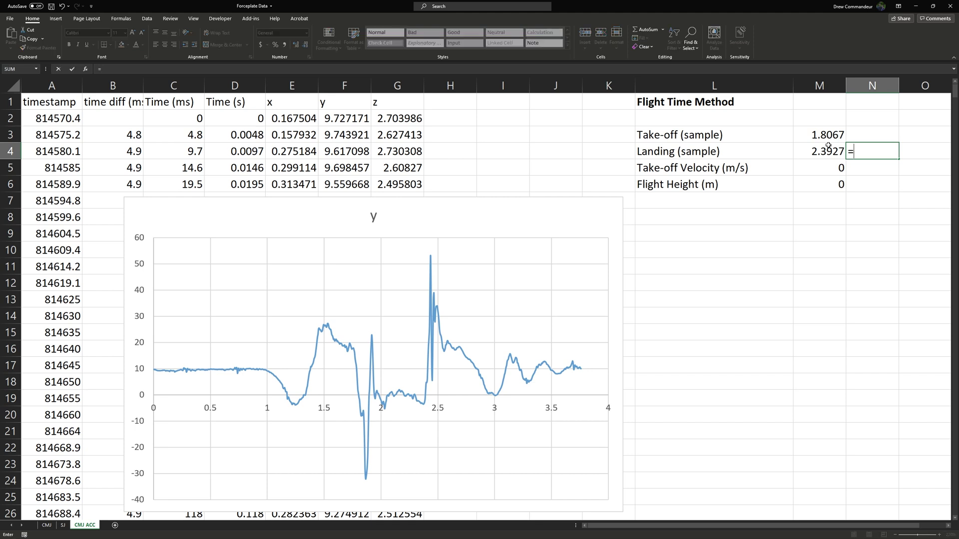
key("Escape")
key("Up")
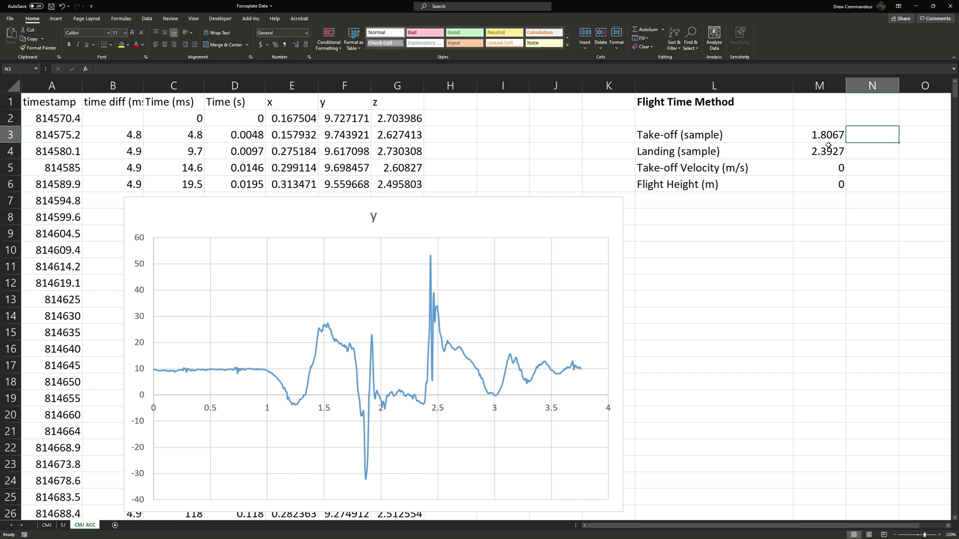
key("Down")
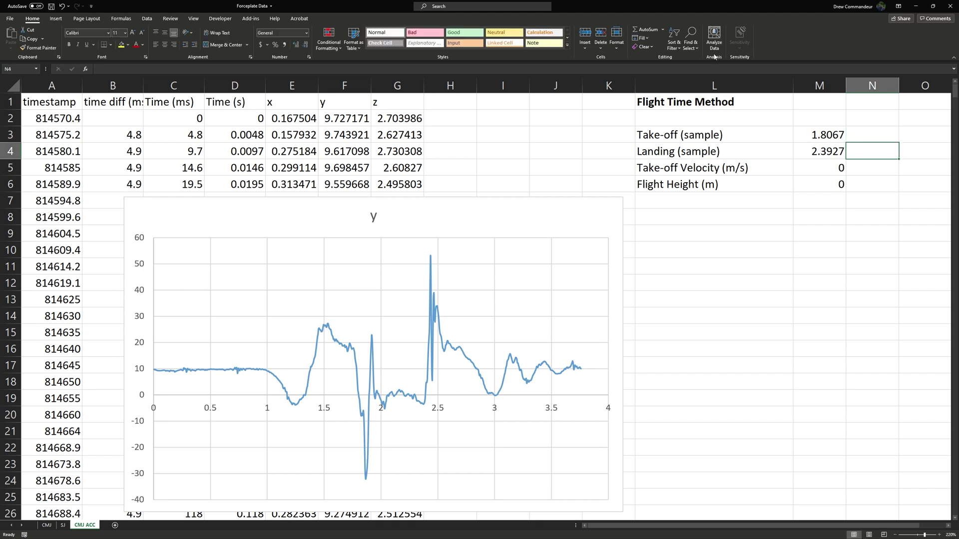
- Check the flight time formula in N7 on the SJ sheet and return to the CMJ ACC sheet
left_click(64, 525)
left_click(913, 201)
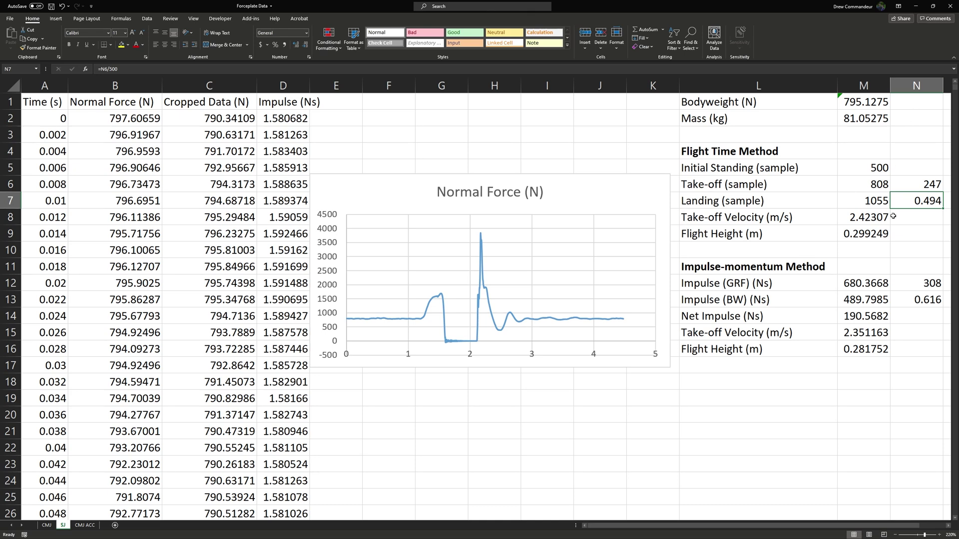
left_click(84, 525)
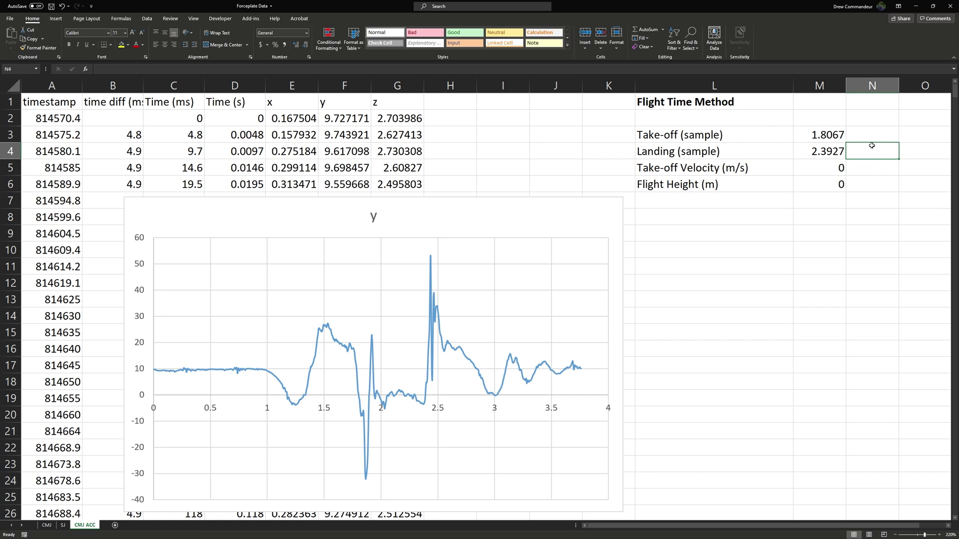
- Calculate the flight time in N4 with the formula =M4-M3
type("=")
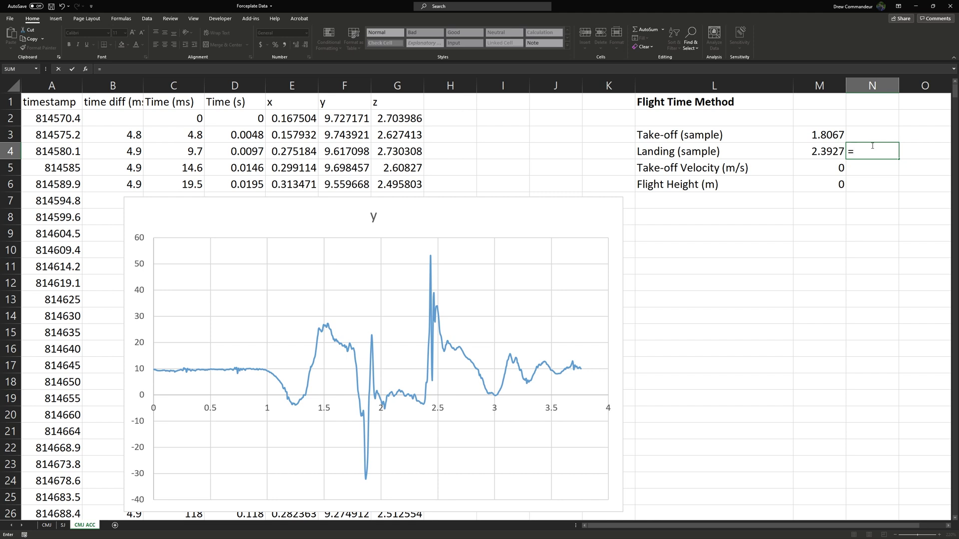
key("Left")
type("-")
key("Left")
key("Up")
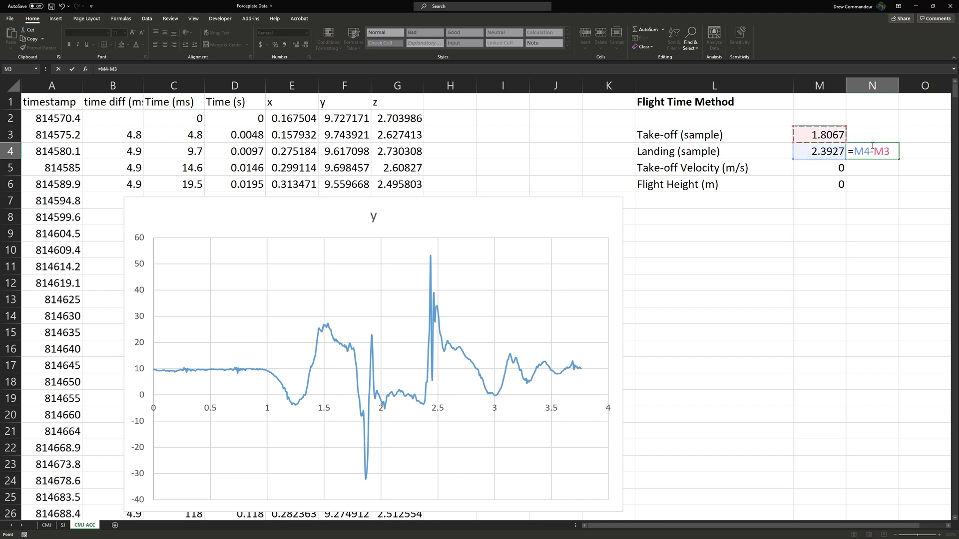
key("Return")
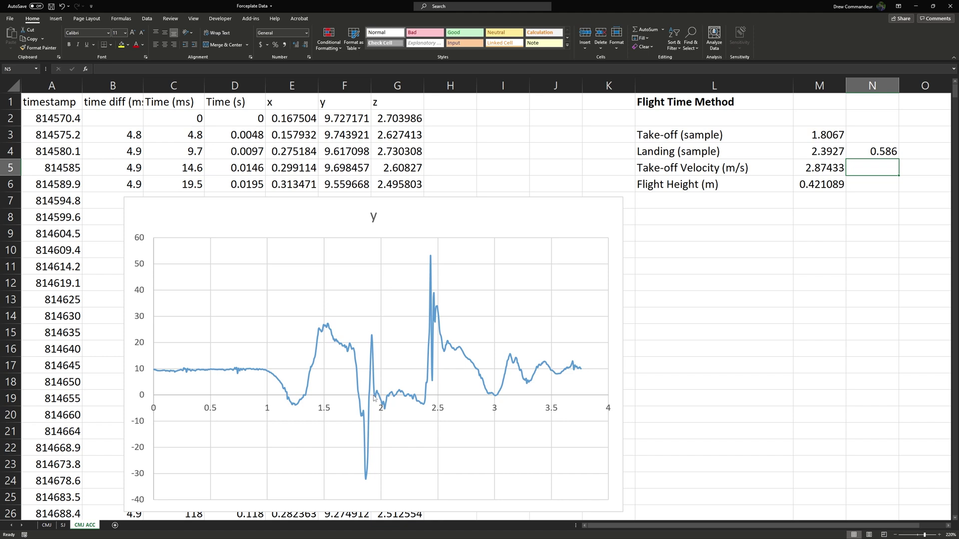
- Read a later take-off time off the y chart and change the take-off value in M3 to 1.9546
mouse_move(375, 397)
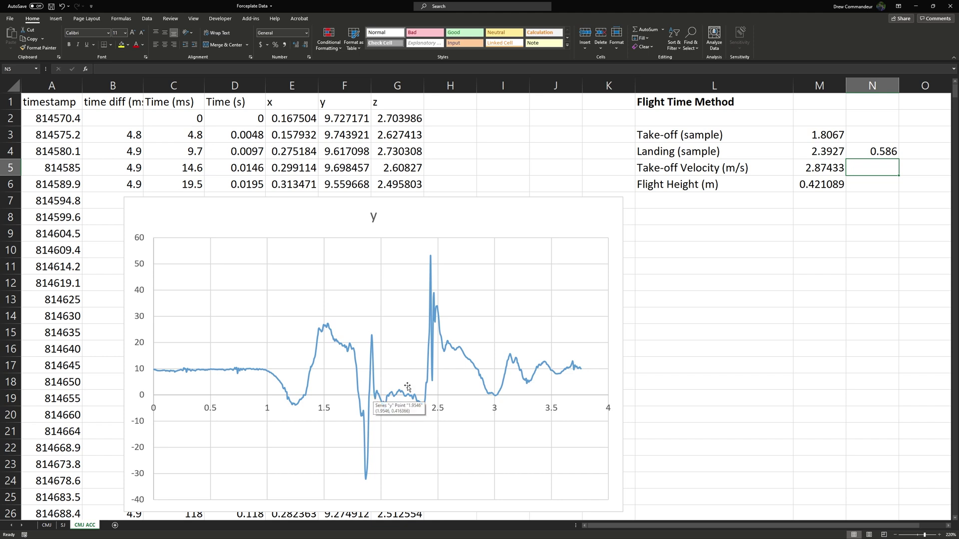
left_click(819, 141)
type("1.9546")
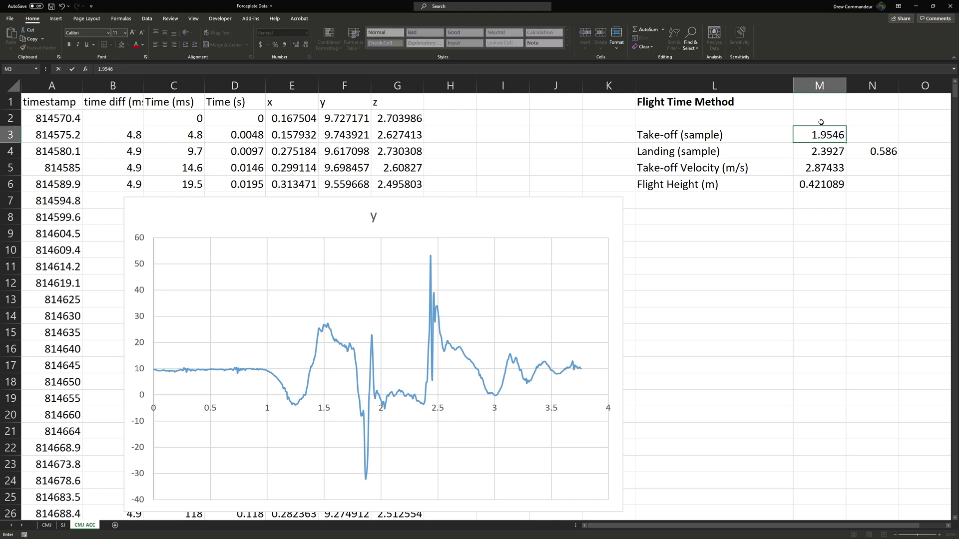
key("Return")
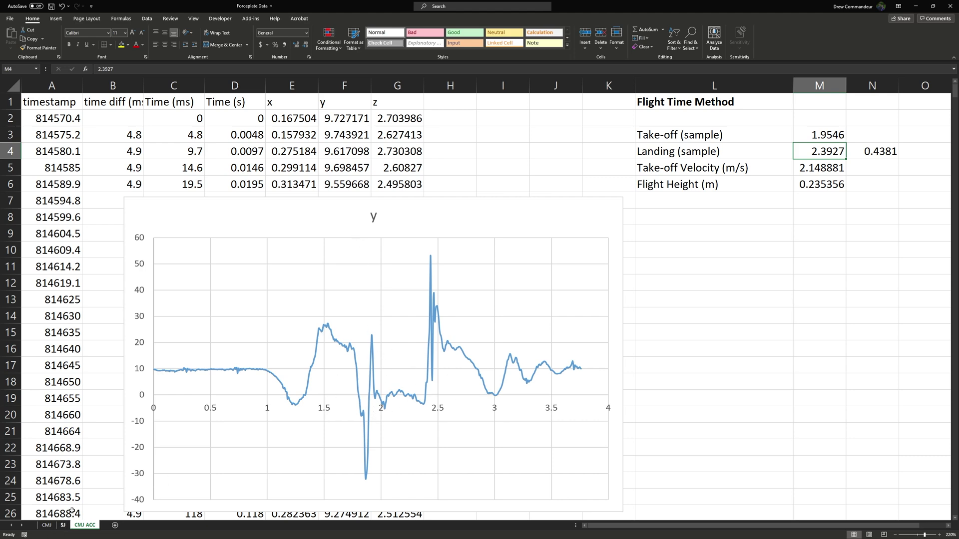
- Look at the SJ sheet's jump results for comparison, and reposition the y chart on the CMJ ACC sheet
left_click(63, 525)
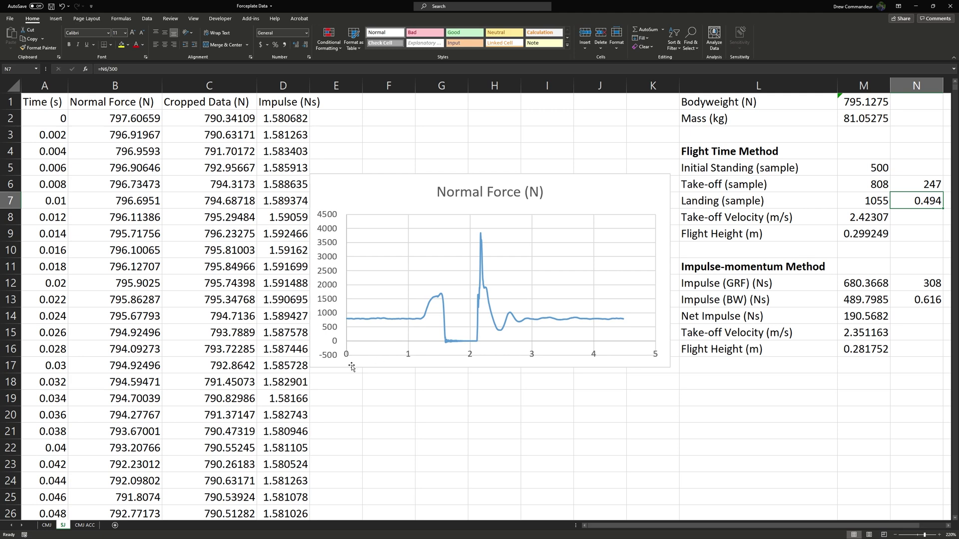
left_click(86, 525)
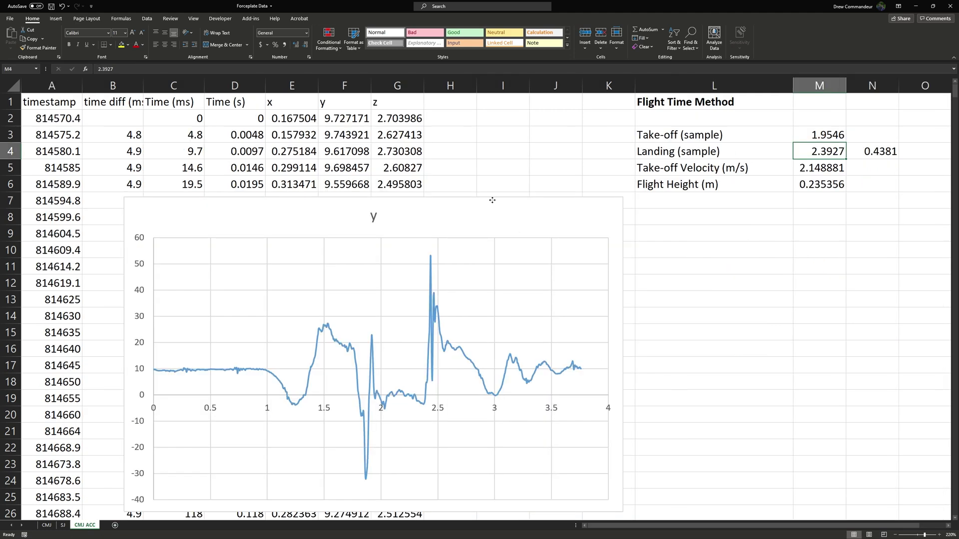
left_click_drag(493, 200, 493, 144)
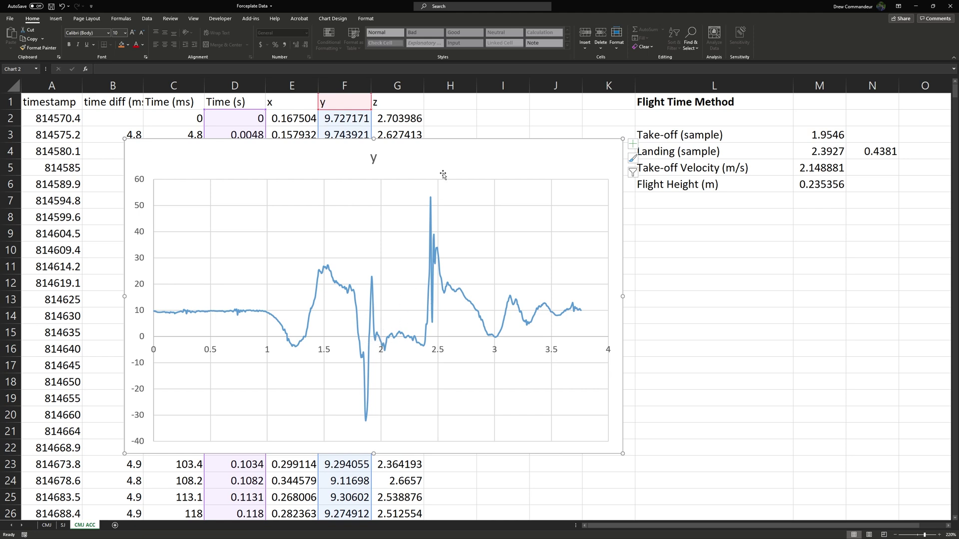
left_click_drag(443, 175, 452, 240)
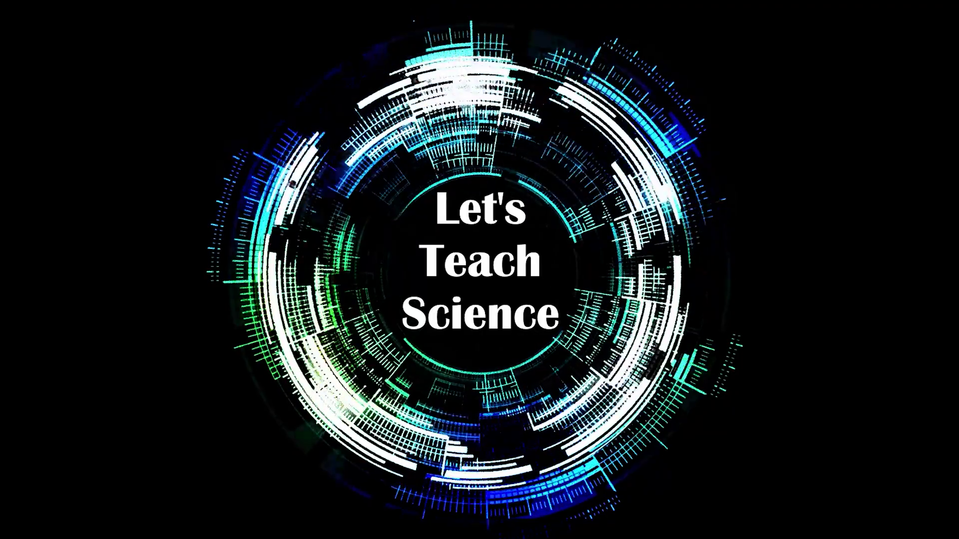